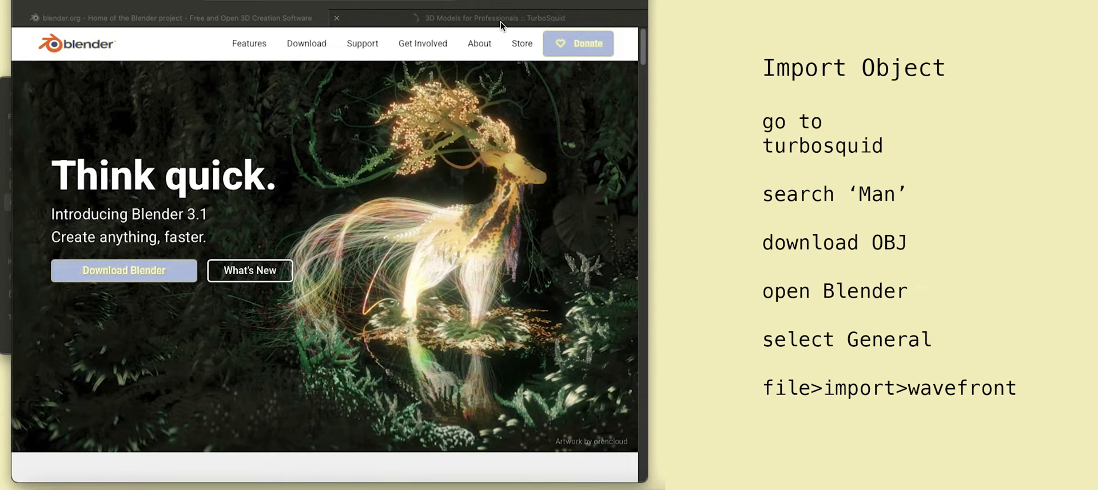
Search TurboSquid for "man" 3D models and filter the results to free ones
left_click(500, 22)
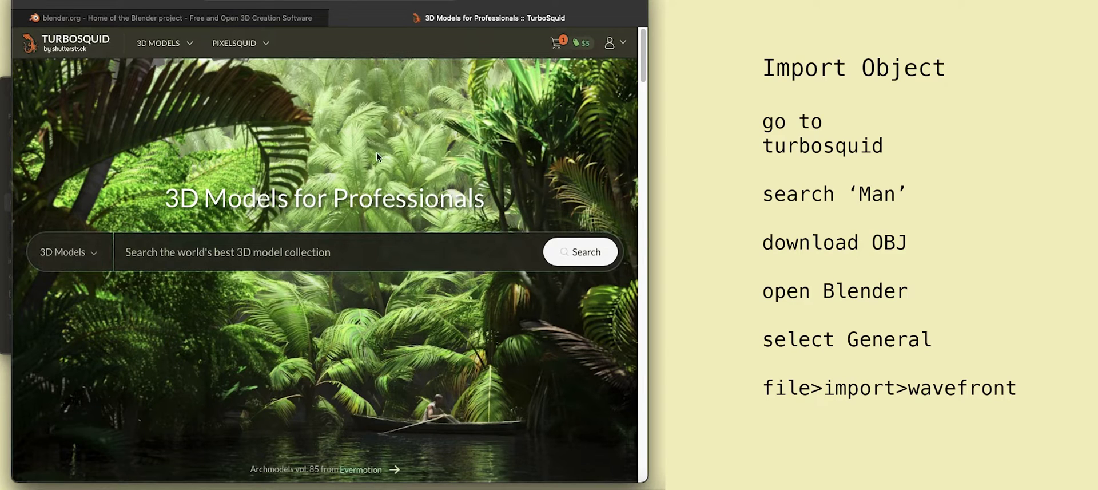
type("man")
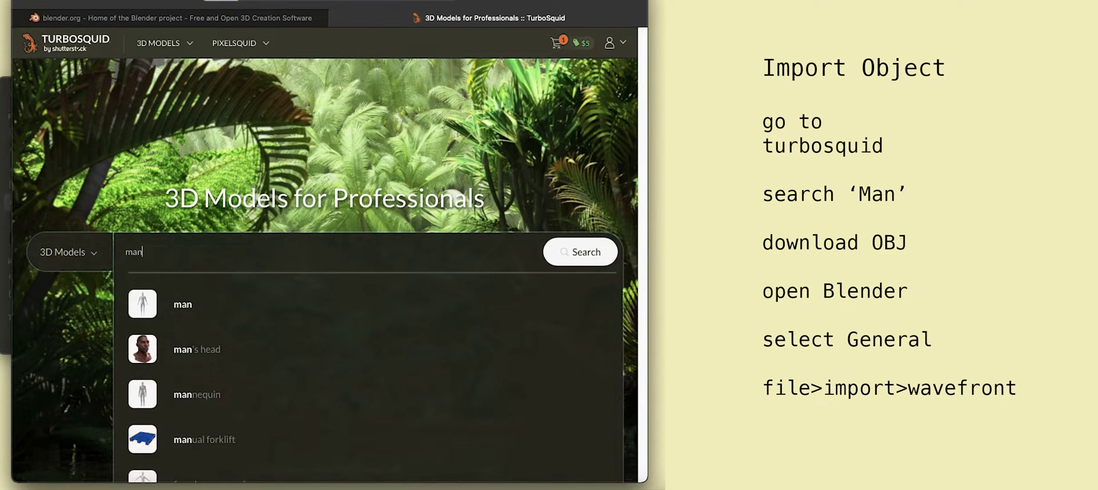
key("Return")
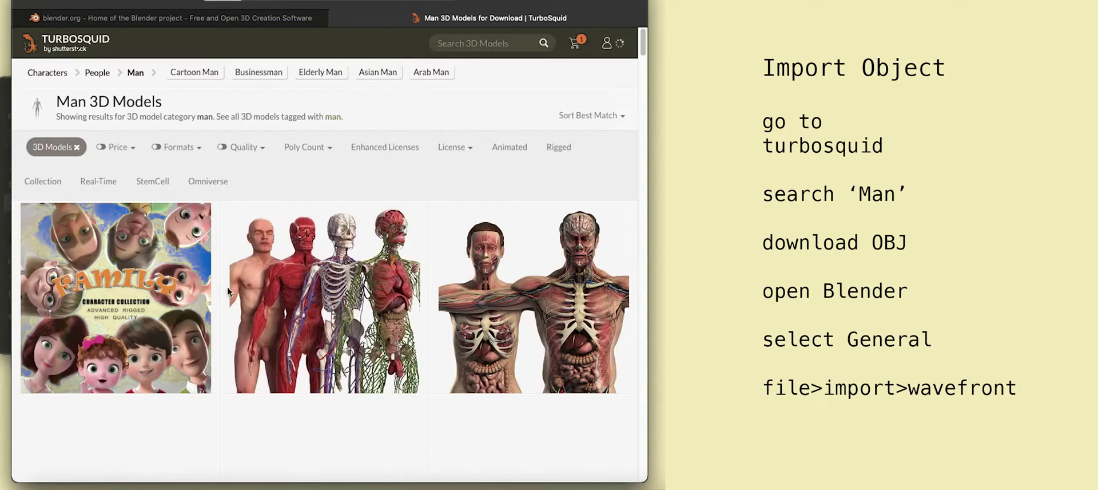
left_click(121, 147)
left_click(121, 243)
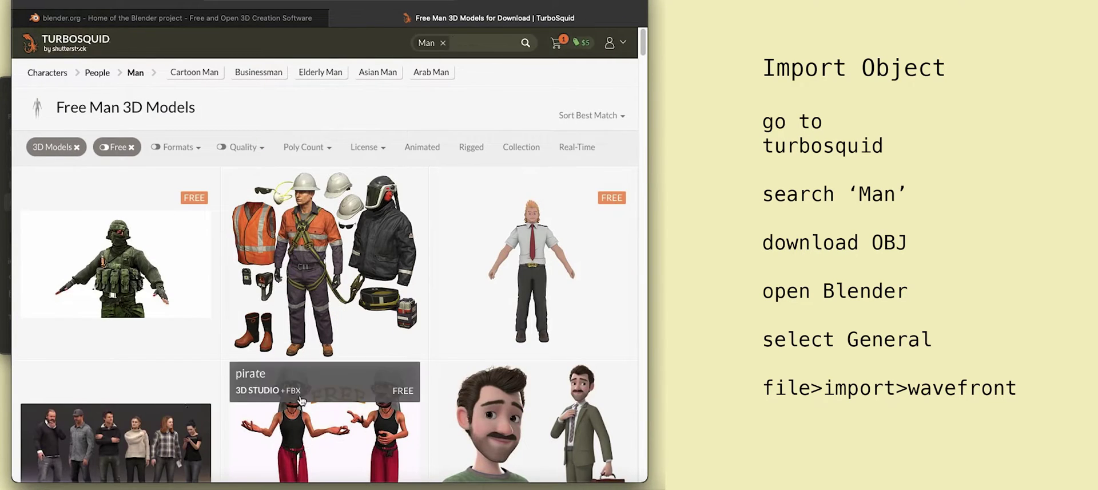
Narrow the browser window, find the free "Detailed Man" model in the results and start its download
mouse_move(492, 308)
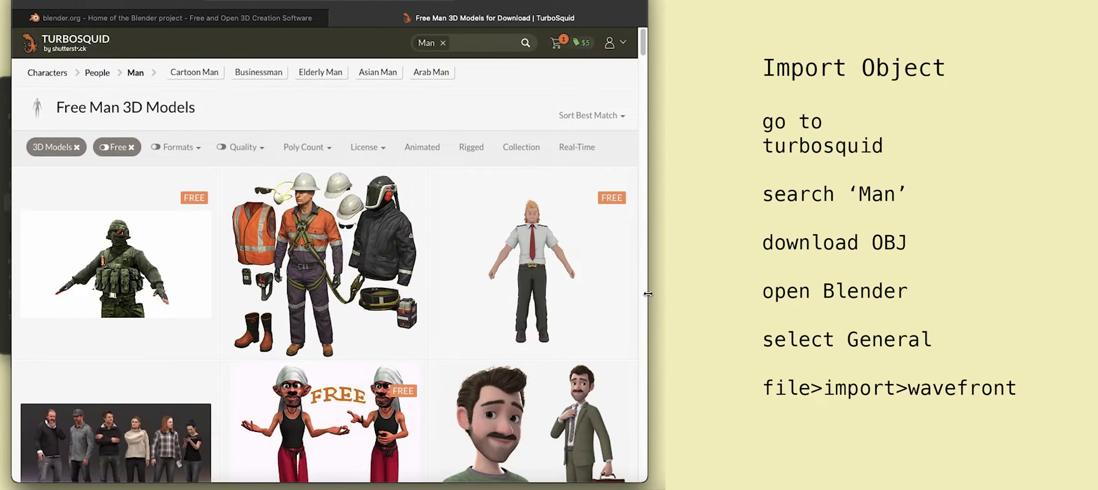
left_click_drag(642, 294, 469, 298)
mouse_move(338, 340)
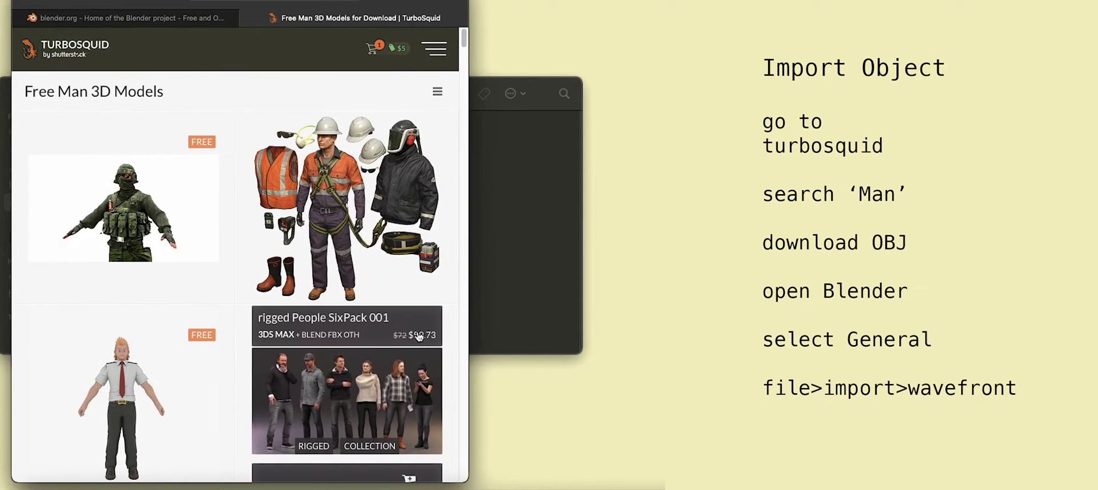
scroll(338, 339, "down", 15)
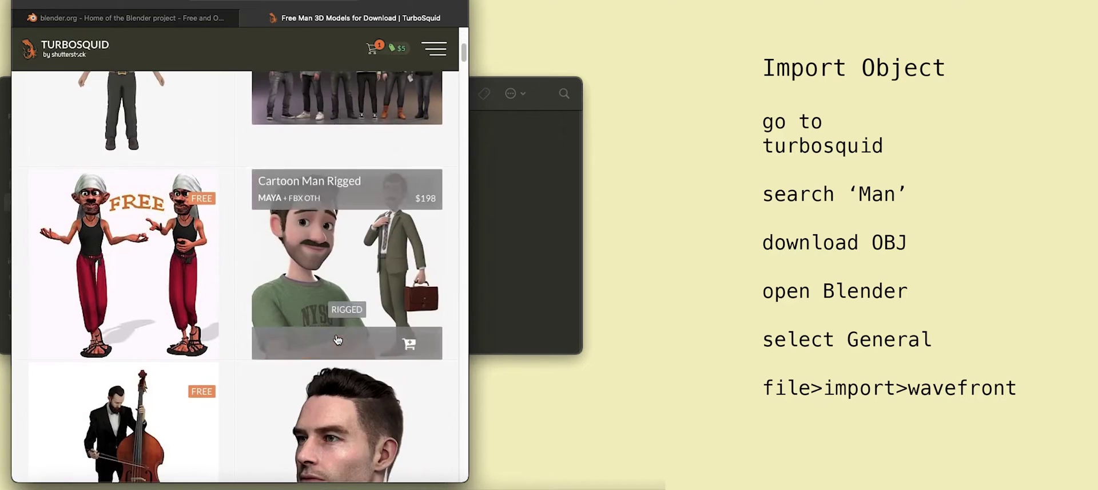
scroll(338, 339, "down", 15)
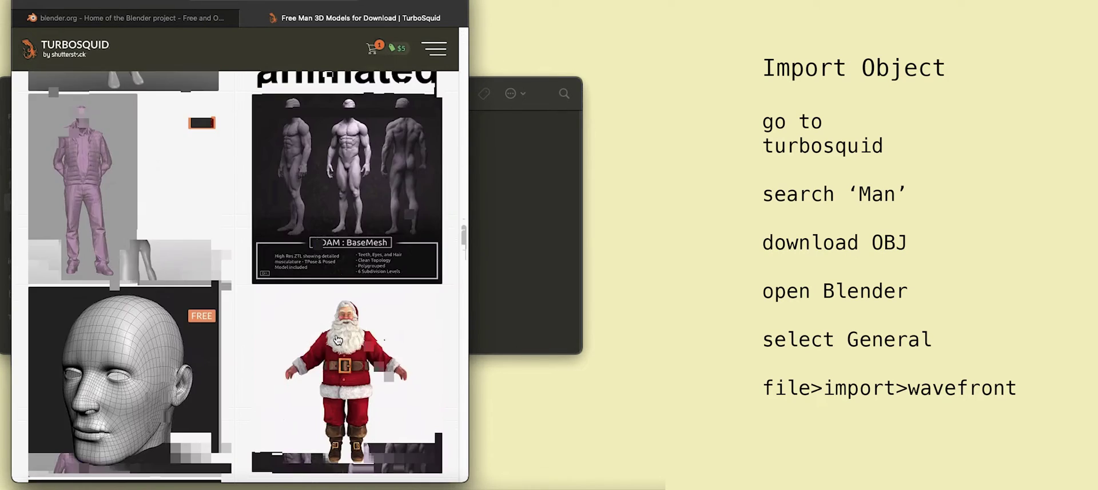
mouse_move(201, 299)
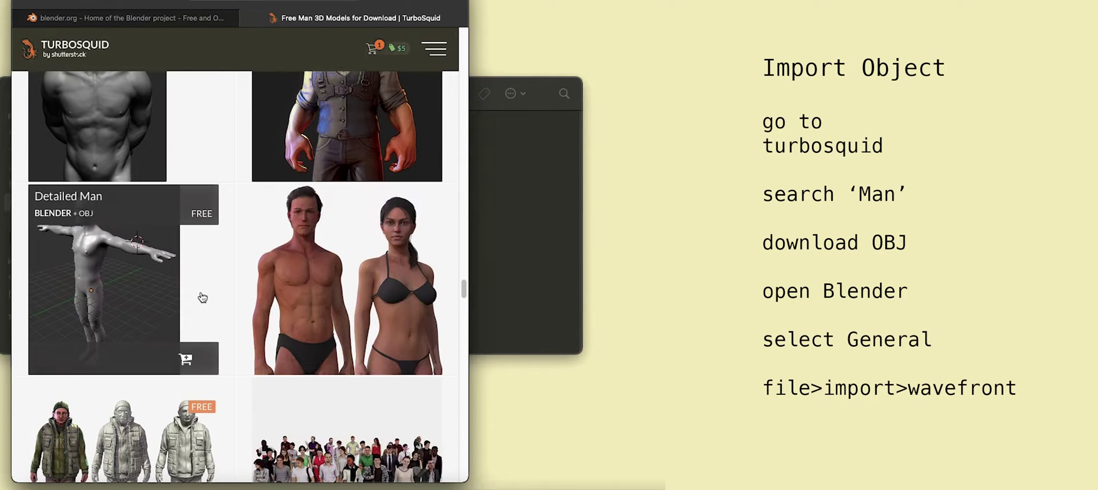
left_click(159, 284)
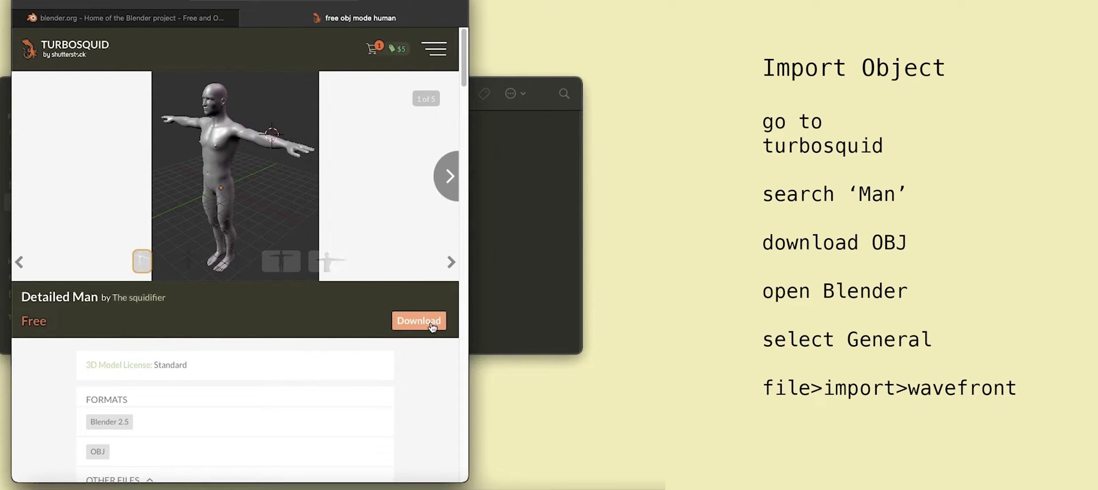
left_click(430, 321)
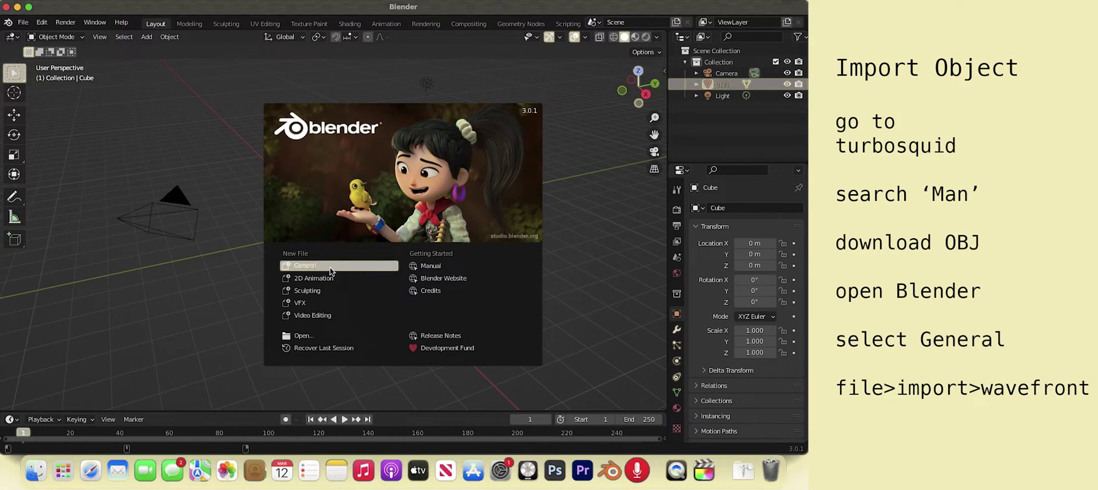
Switch to Blender, start a new General file and delete the default cube
left_click(331, 266)
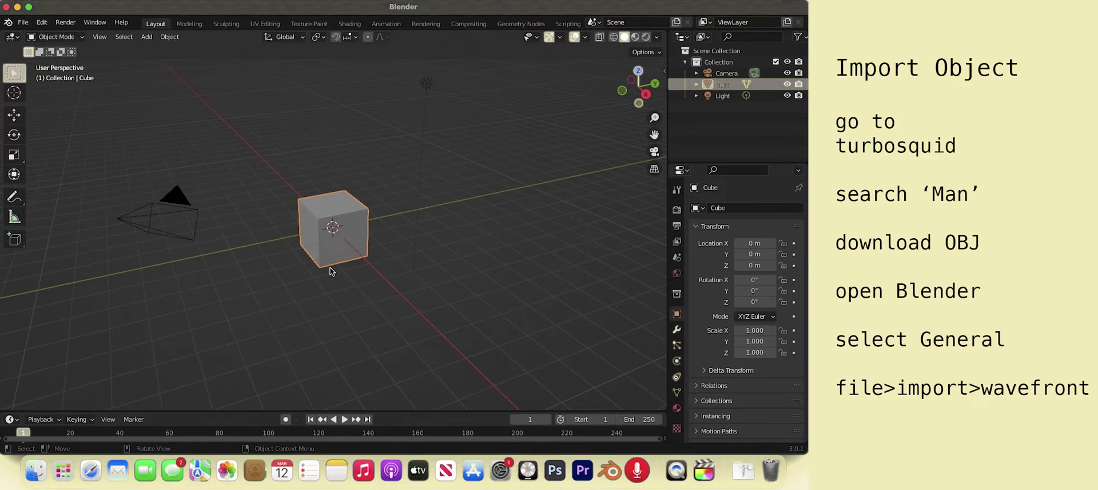
right_click(331, 267)
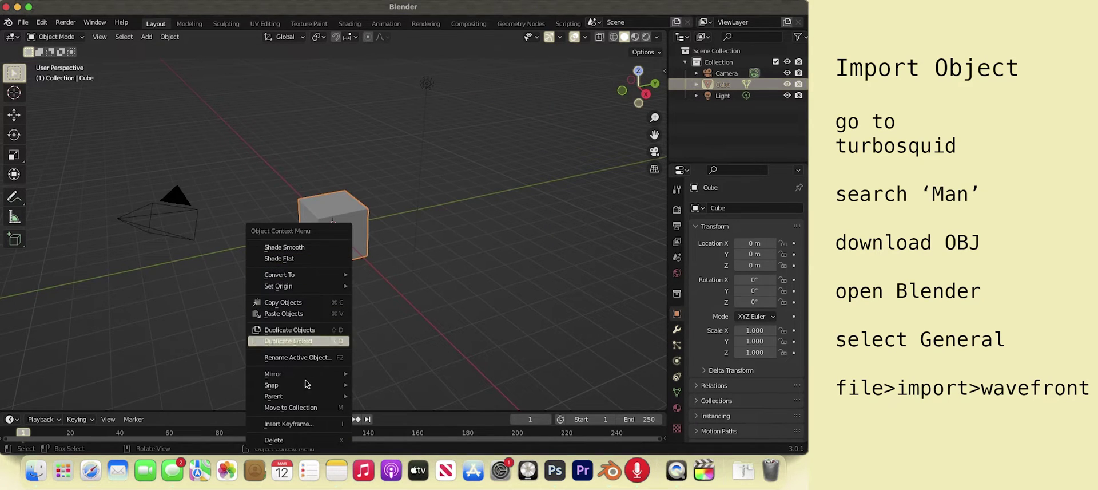
left_click(296, 438)
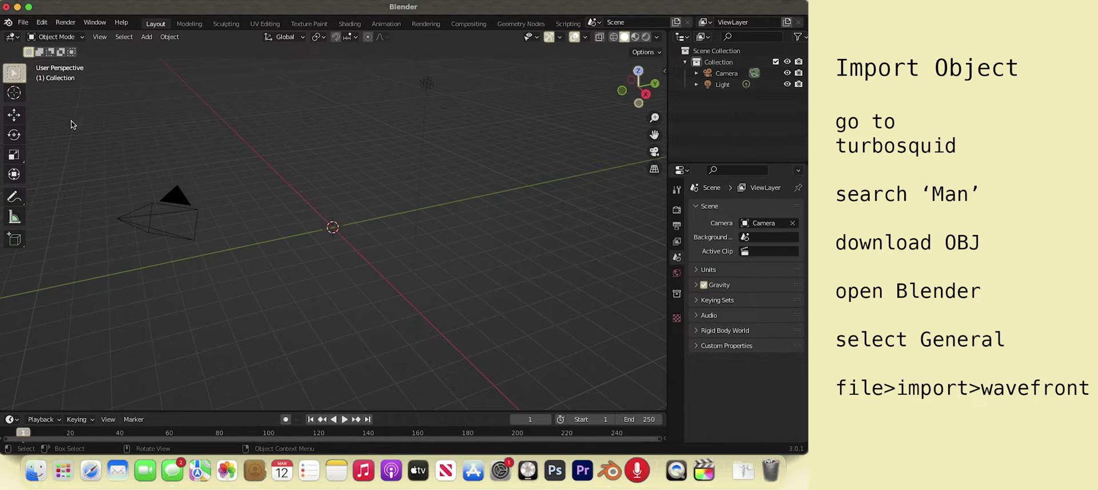
Import basicman.obj from the Downloads folder as a Wavefront object
left_click(23, 21)
mouse_move(40, 173)
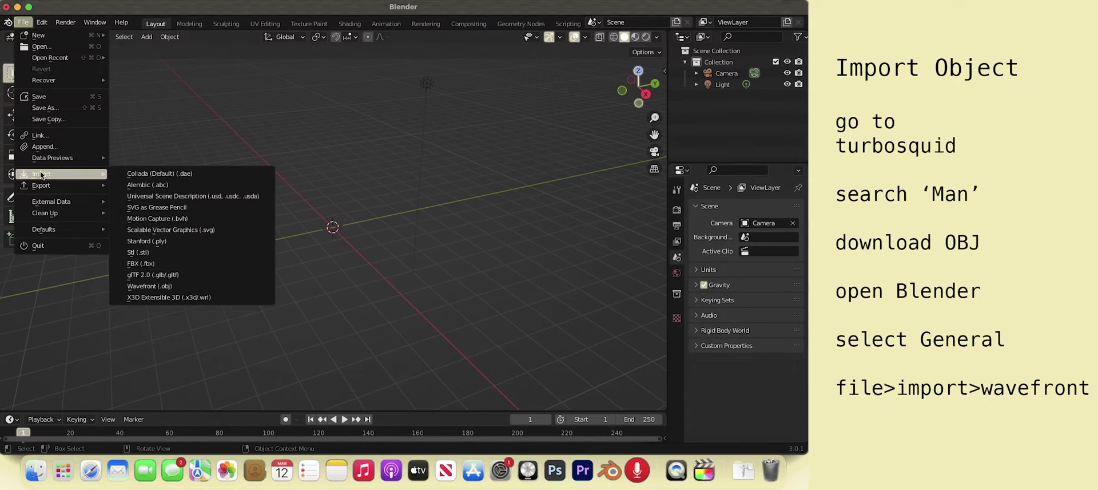
left_click(171, 289)
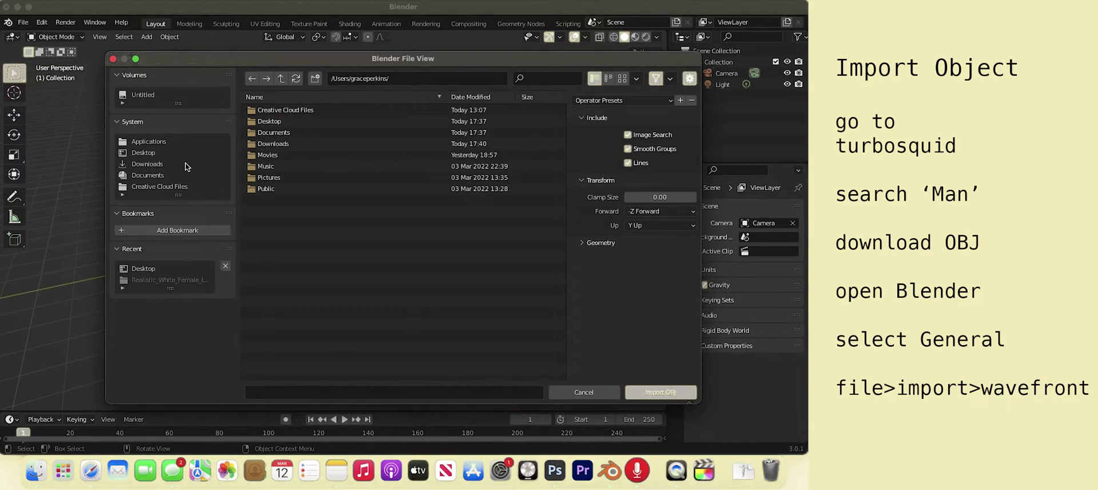
left_click(159, 164)
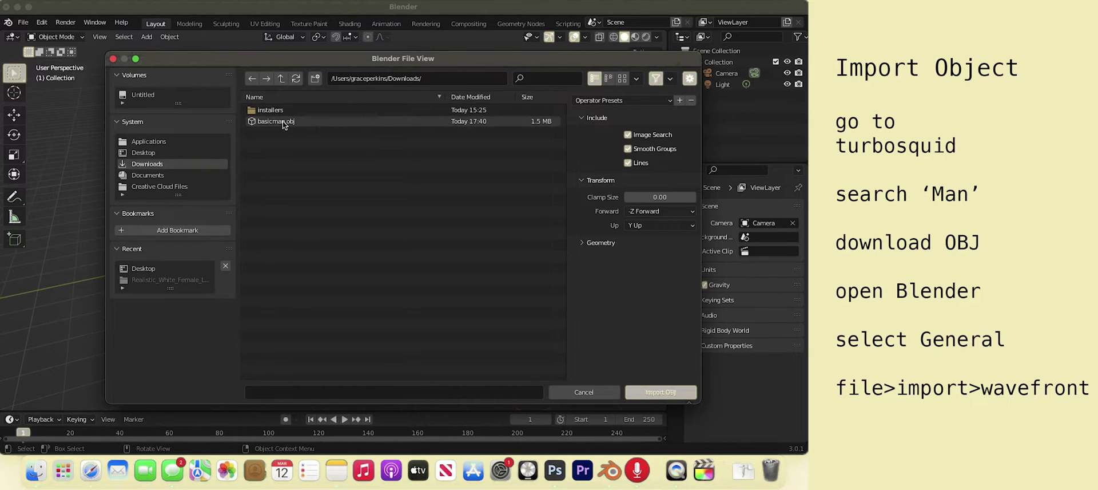
left_click(282, 121)
left_click(662, 393)
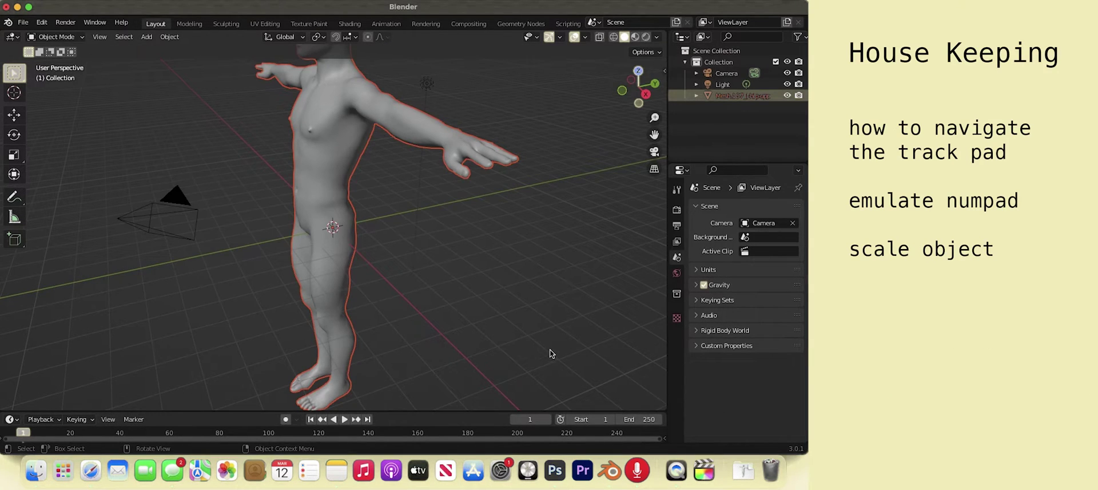
Examine the man figure by zooming out and in, orbiting around it and panning sideways
key("1")
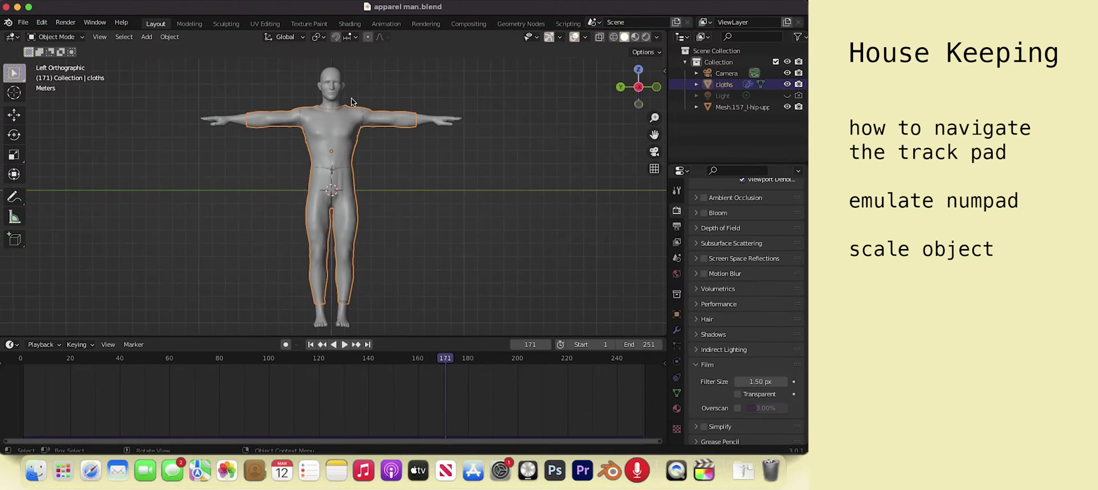
scroll(351, 98, "down", 3)
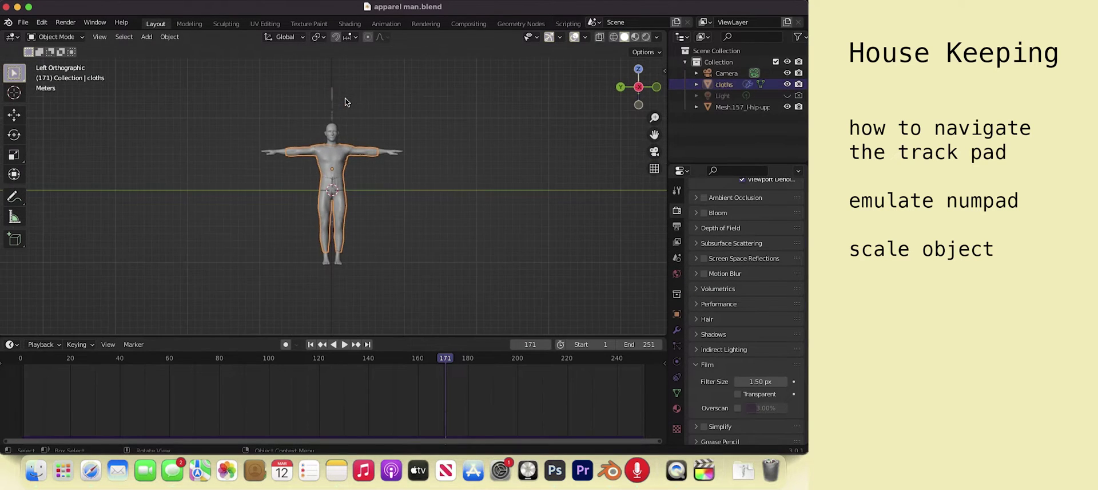
scroll(334, 127, "up", 3)
scroll(334, 127, "left", 5)
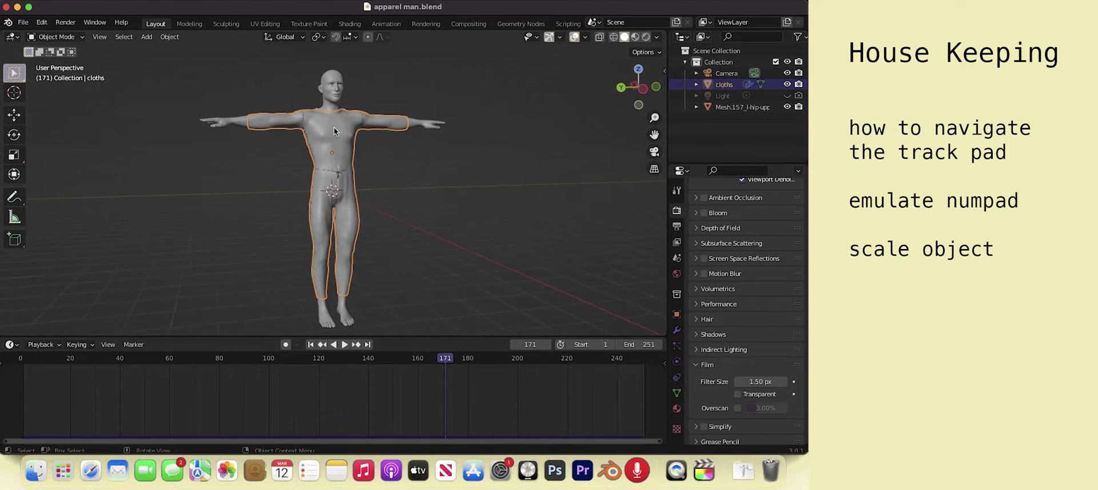
scroll(334, 126, "left", 5)
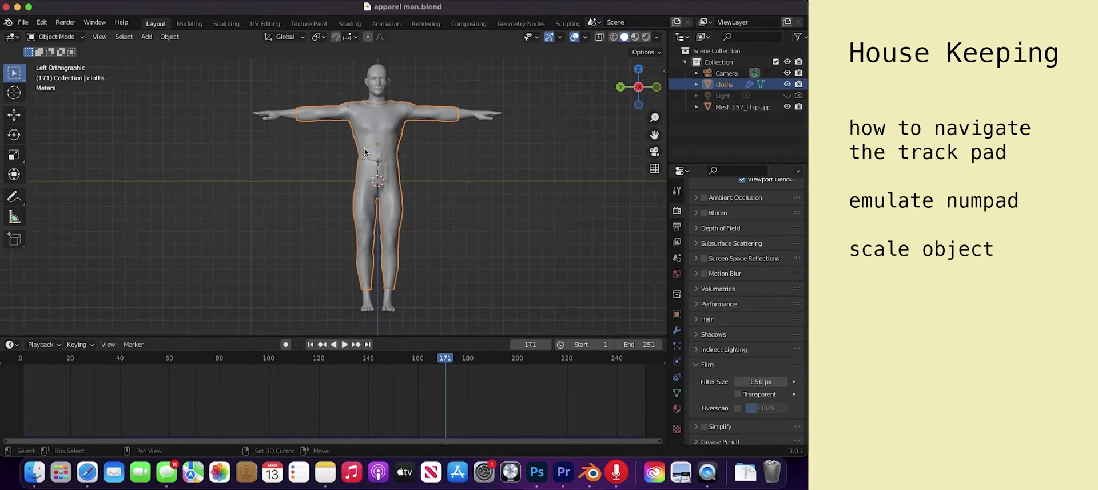
scroll(365, 151, "left", 5, "shift")
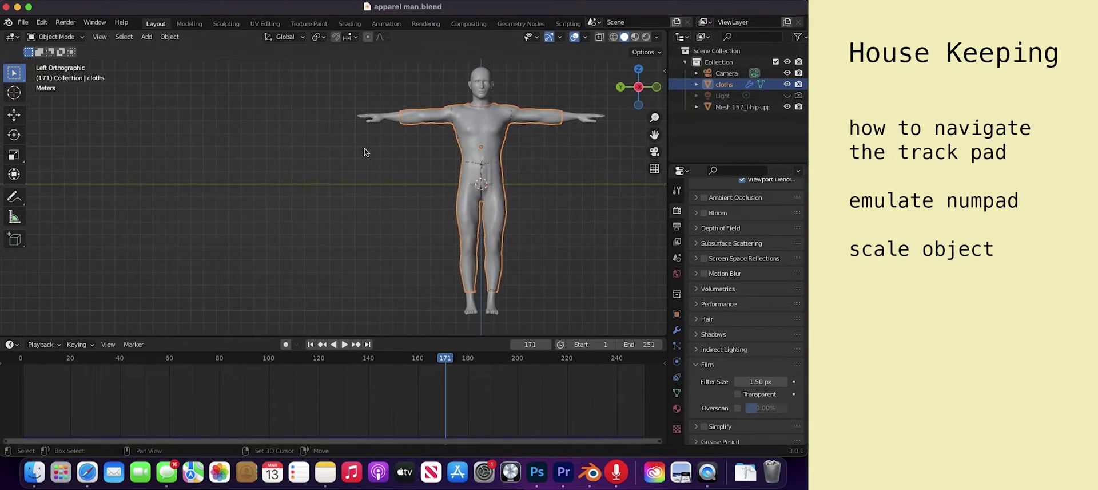
scroll(365, 151, "right", 5, "shift")
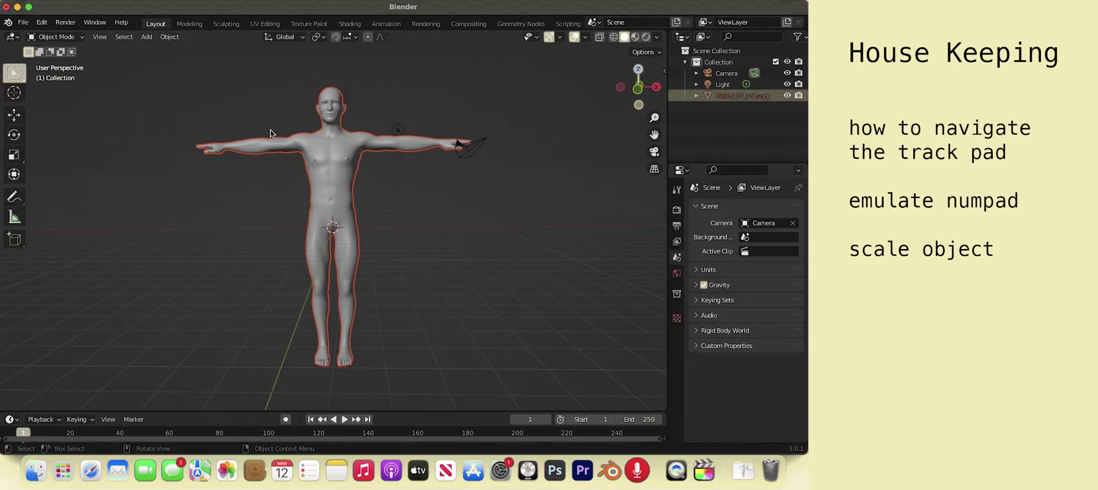
Select the imported man's body and try moving it in Object Mode
left_click(322, 165)
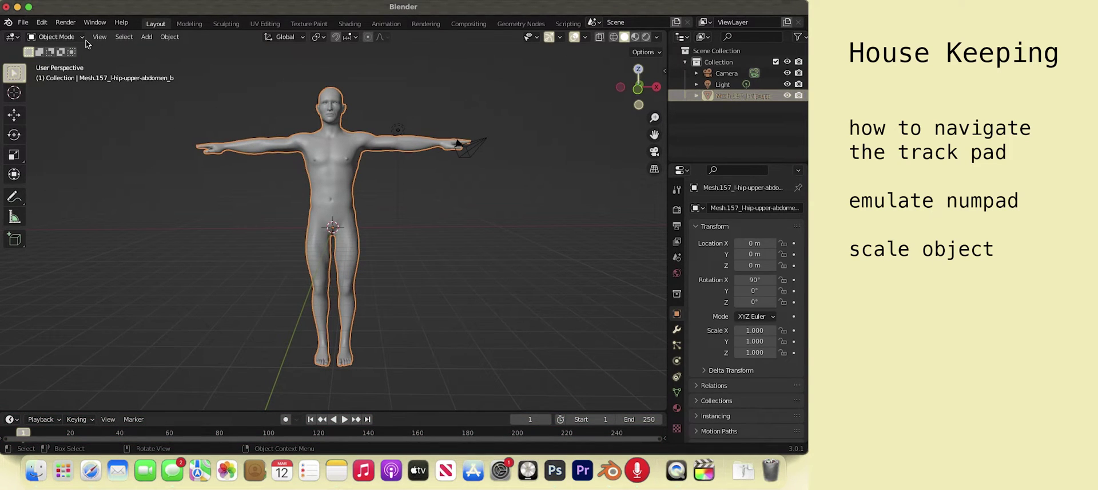
key("g")
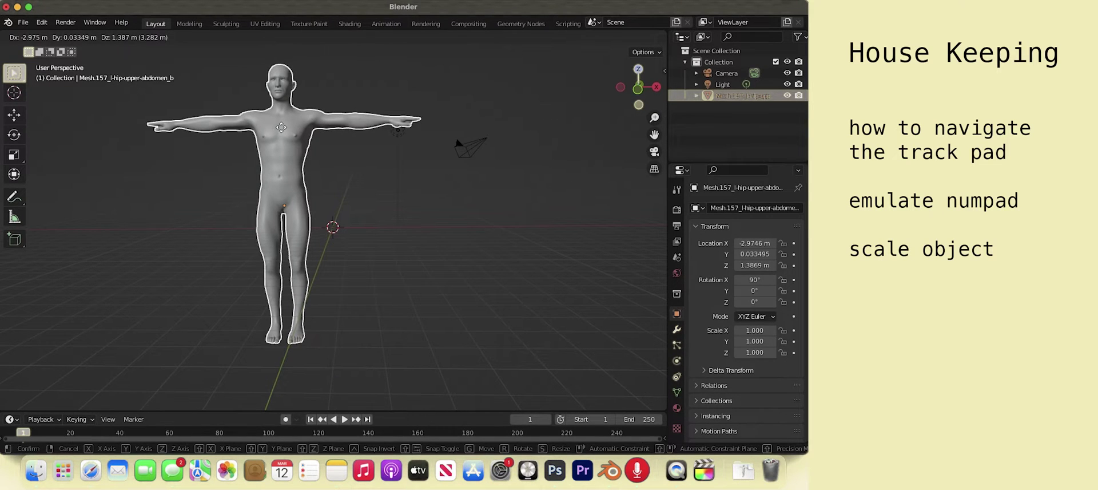
key("Escape")
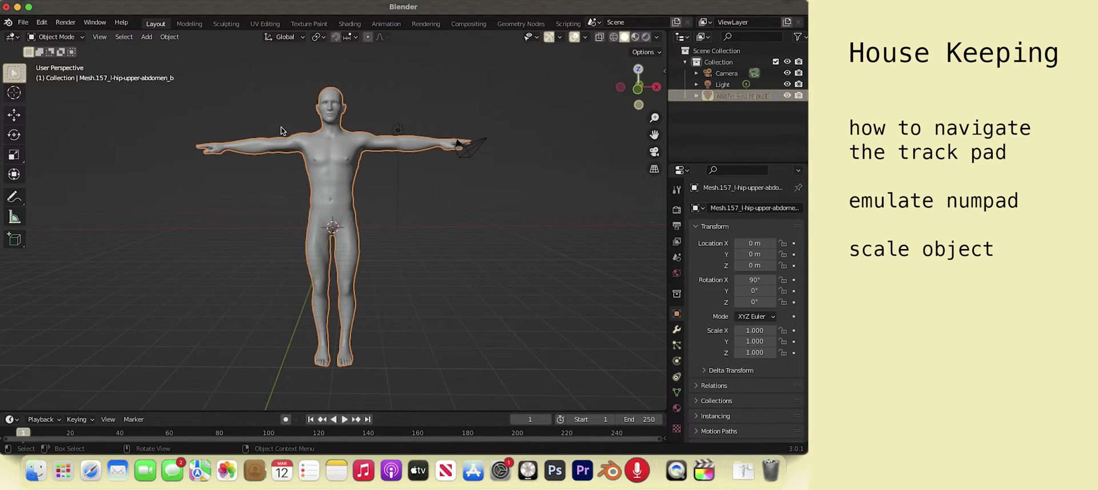
Enter Edit Mode on the man's body, switch between selecting all vertices and none, and try moving the mesh
left_click(54, 36)
left_click(63, 57)
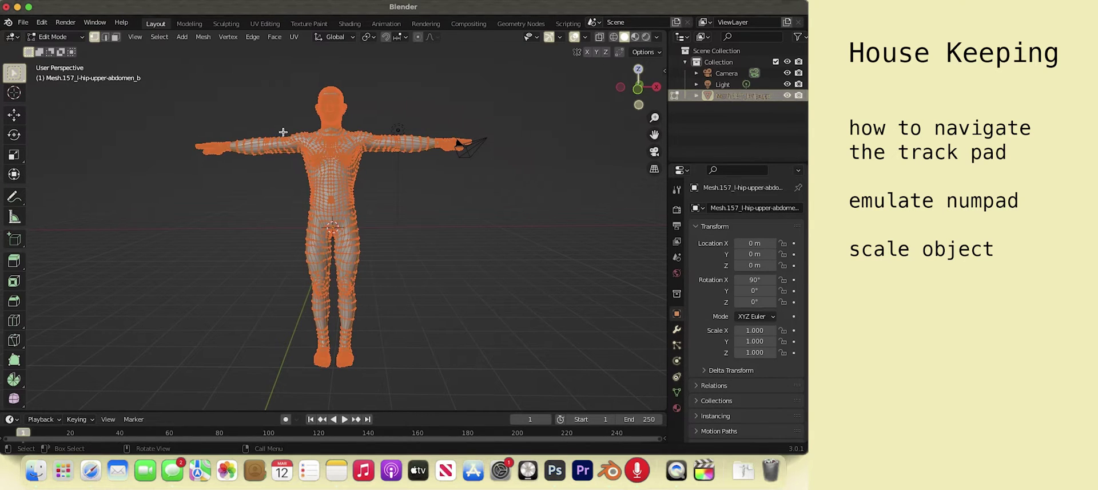
left_click(359, 138)
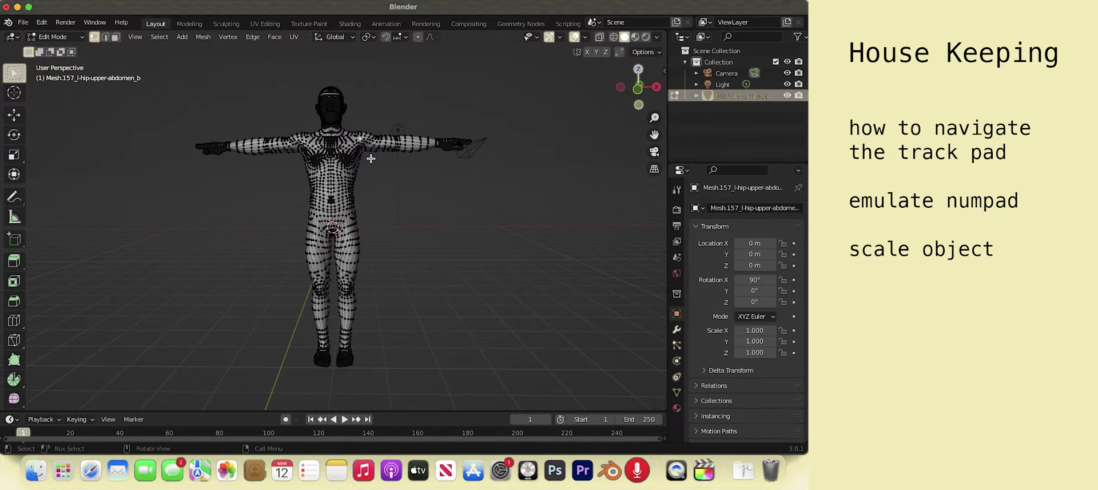
key("a")
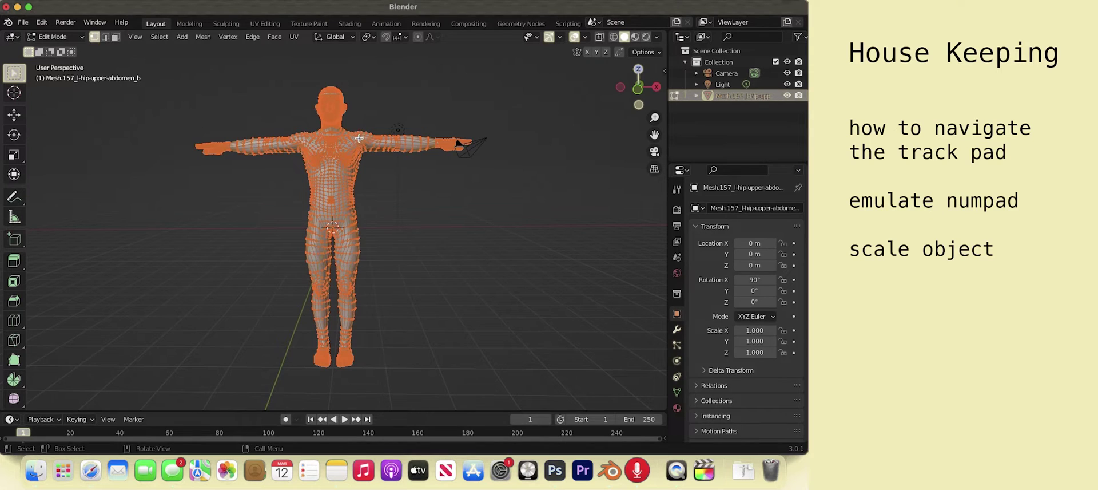
left_click(359, 139)
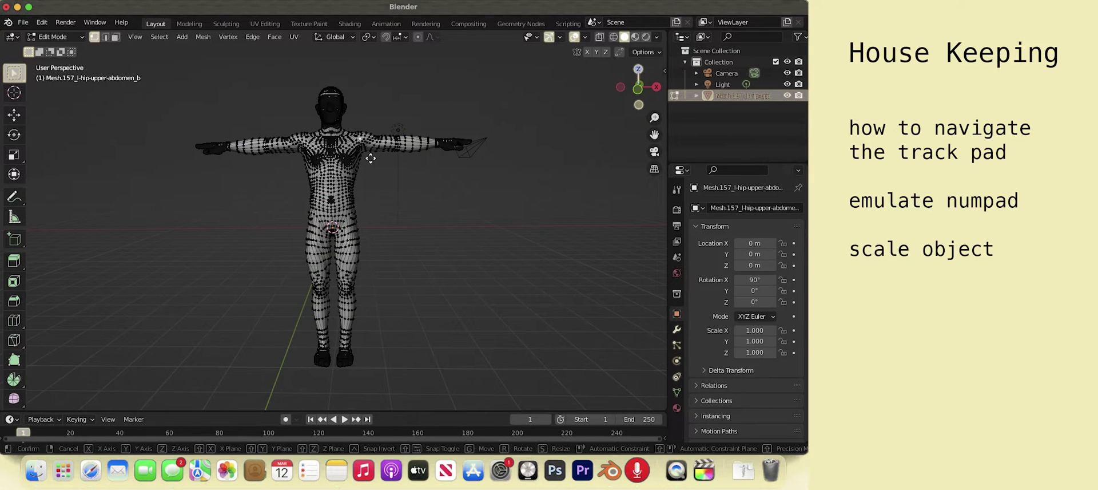
key("g")
key("Escape")
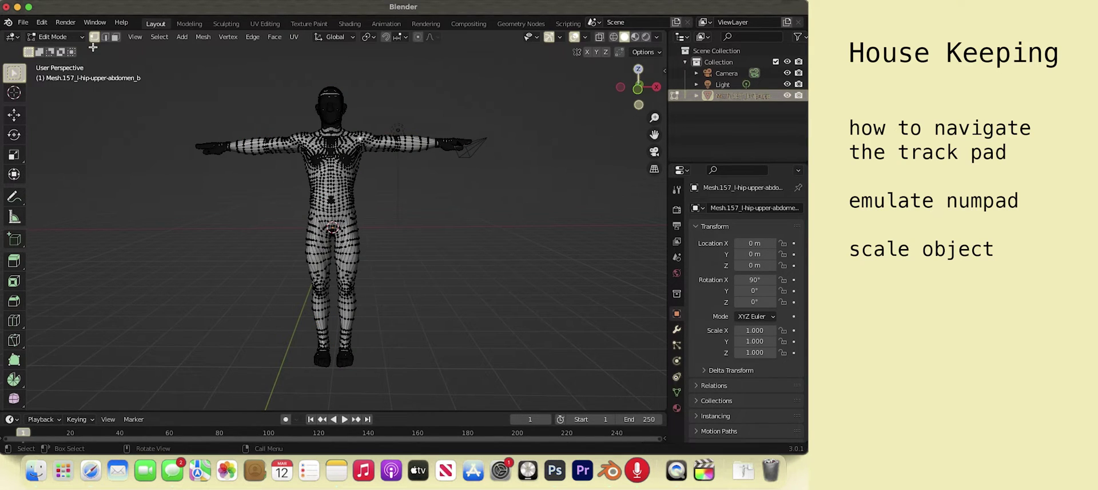
Switch the man's body to Sculpt Mode and choose the Smooth brush
left_click(57, 37)
left_click(57, 74)
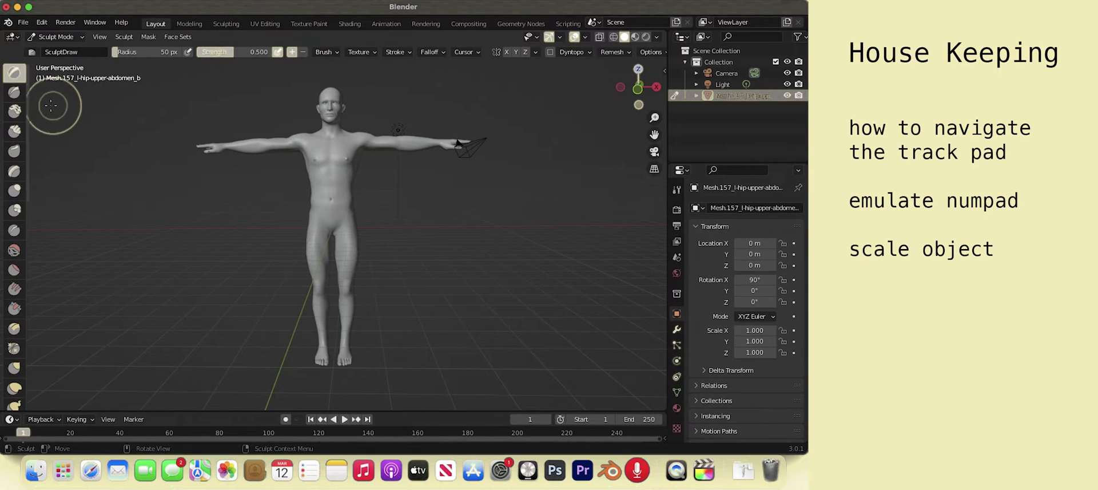
left_click(14, 251)
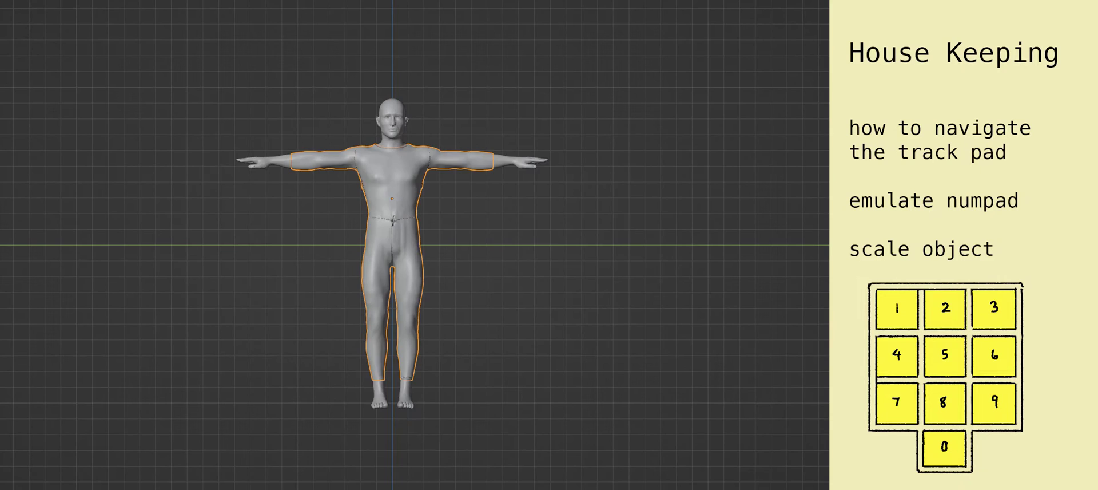
View the clothed man figure from the front and from above
key("KP_1")
key("KP_7")
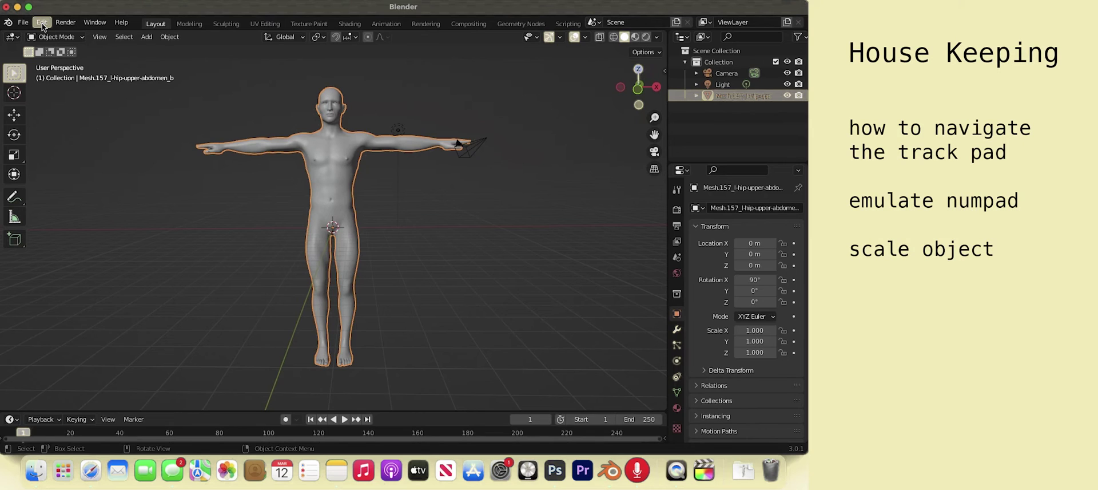
Open the input preferences and make sure Emulate Numpad is enabled
left_click(42, 23)
left_click(91, 183)
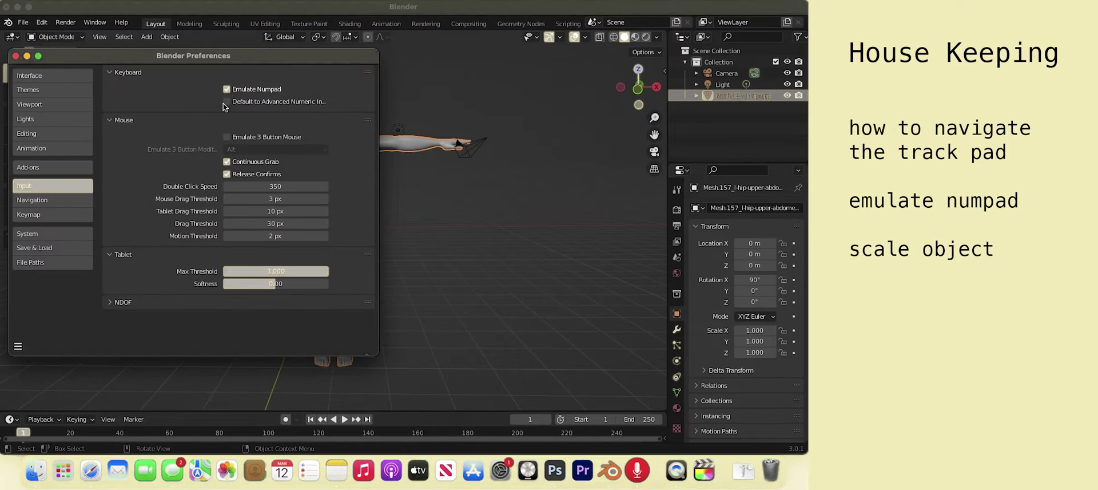
left_click(229, 104)
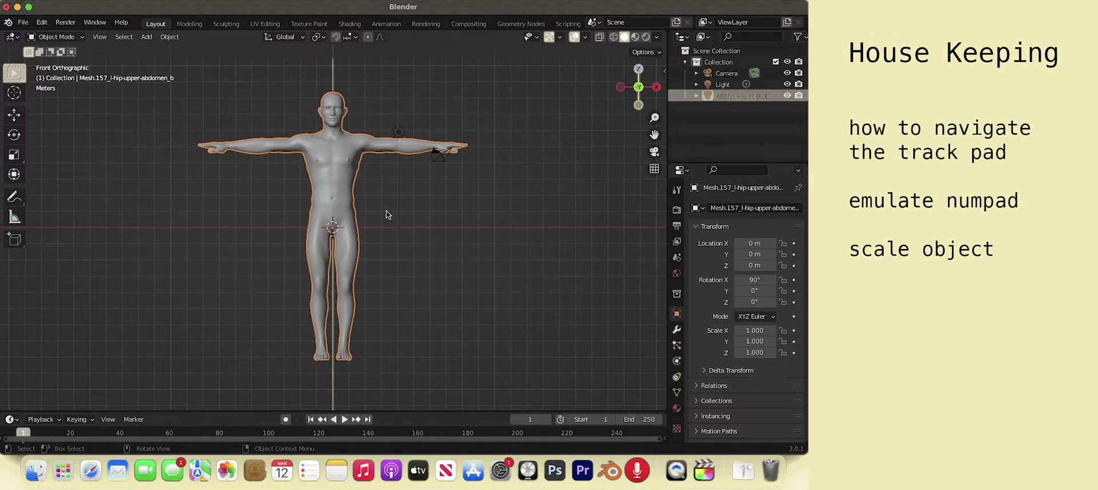
Measure the man's height from feet to head, plus a reference length of about 2 m beside him
left_click(13, 218)
left_click_drag(347, 358, 343, 90)
left_click_drag(402, 227, 402, 159)
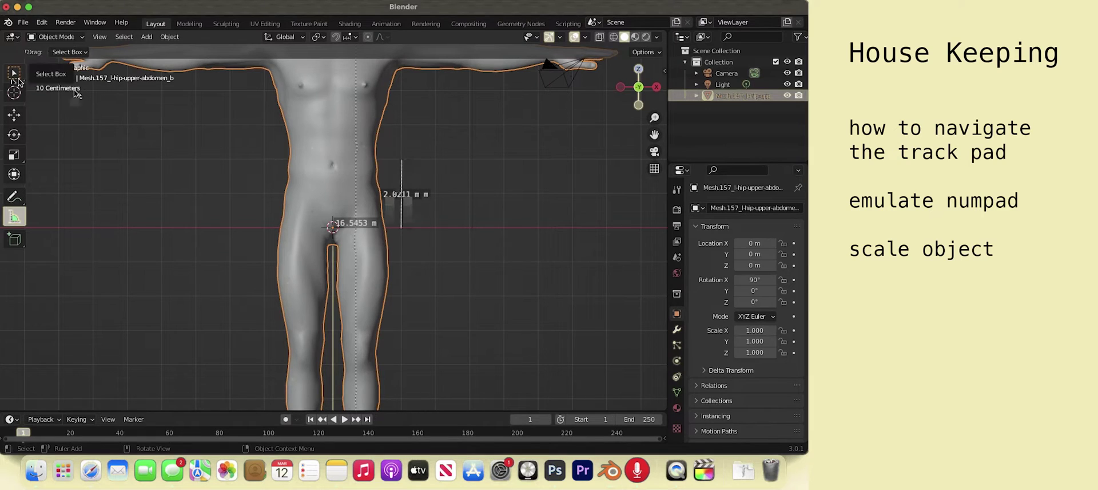
Scale the man's body down uniformly to about 0.119 so it is close to real human height
key("w")
key("s")
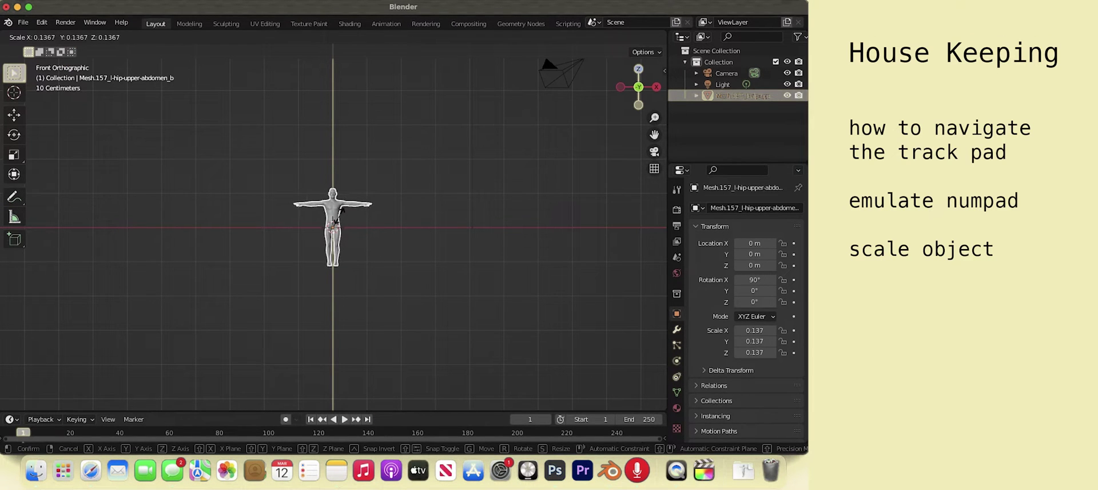
left_click(340, 220)
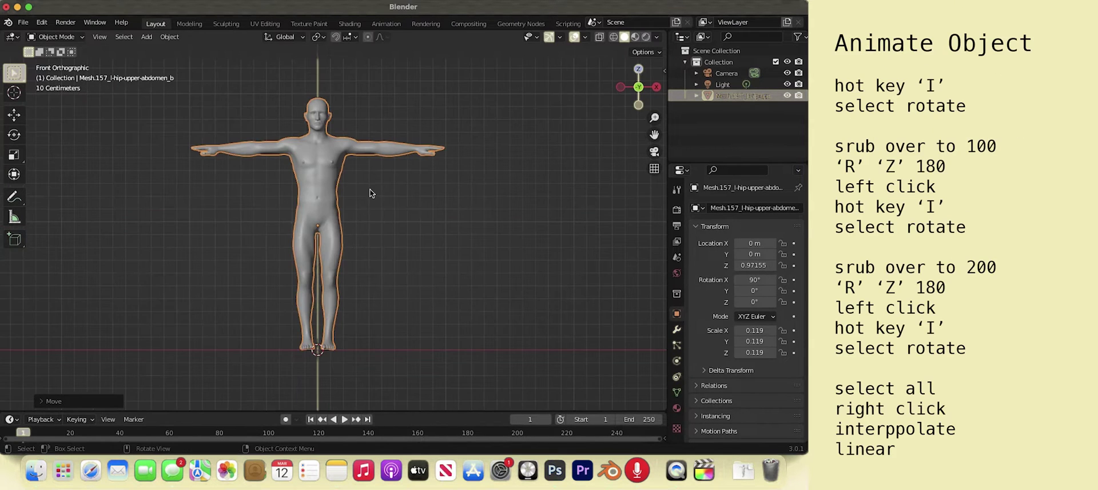
Enlarge the timeline, go to frame 0 and insert a Rotation keyframe for the man's body
left_click_drag(411, 409, 413, 333)
left_click_drag(23, 359, 20, 358)
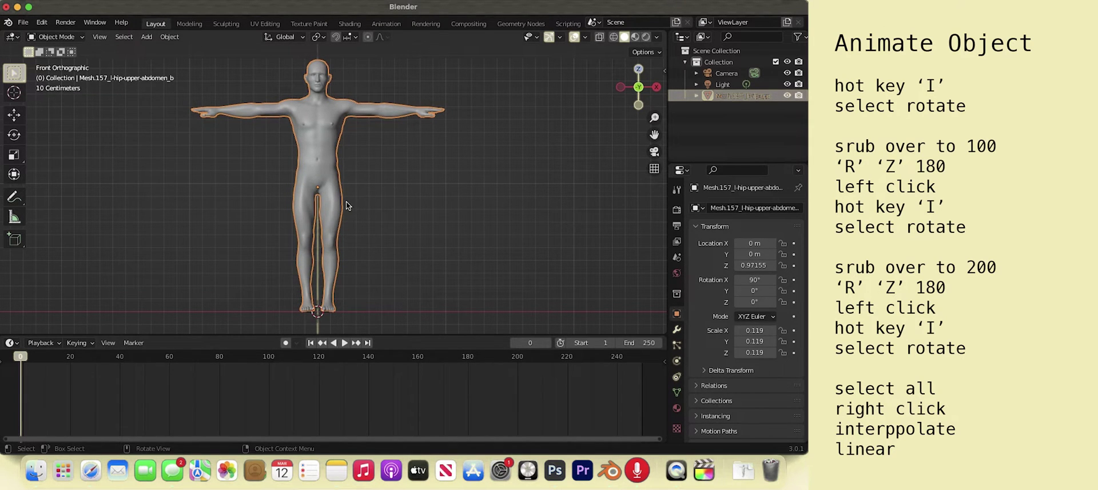
key("i")
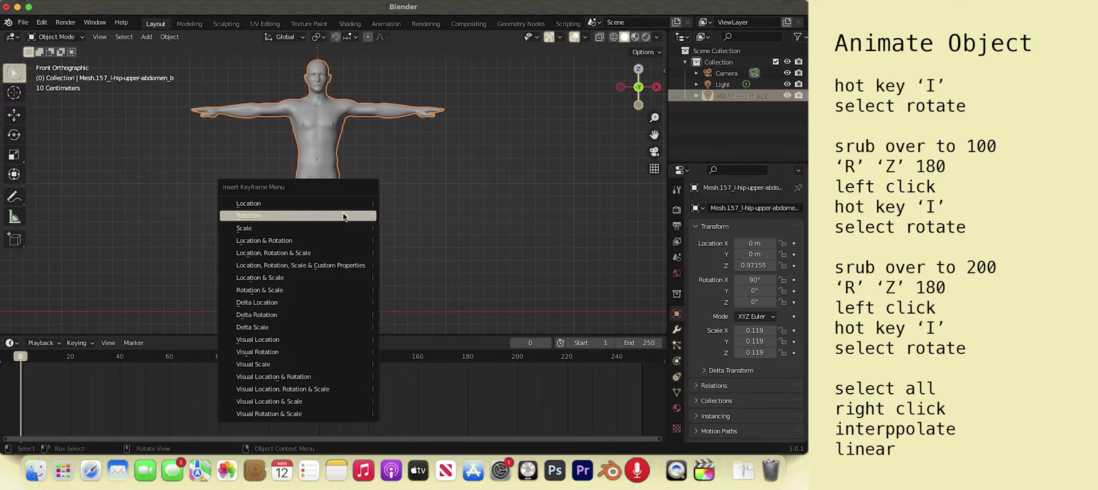
left_click(344, 216)
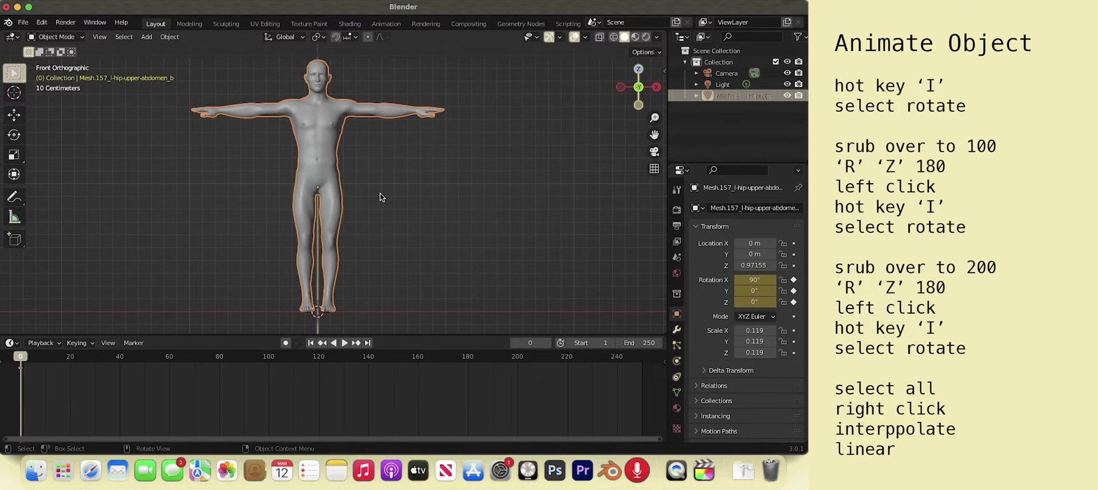
At frame 100, rotate the man's body 180° about the Z axis and insert a Rotation keyframe
left_click(268, 358)
type("r")
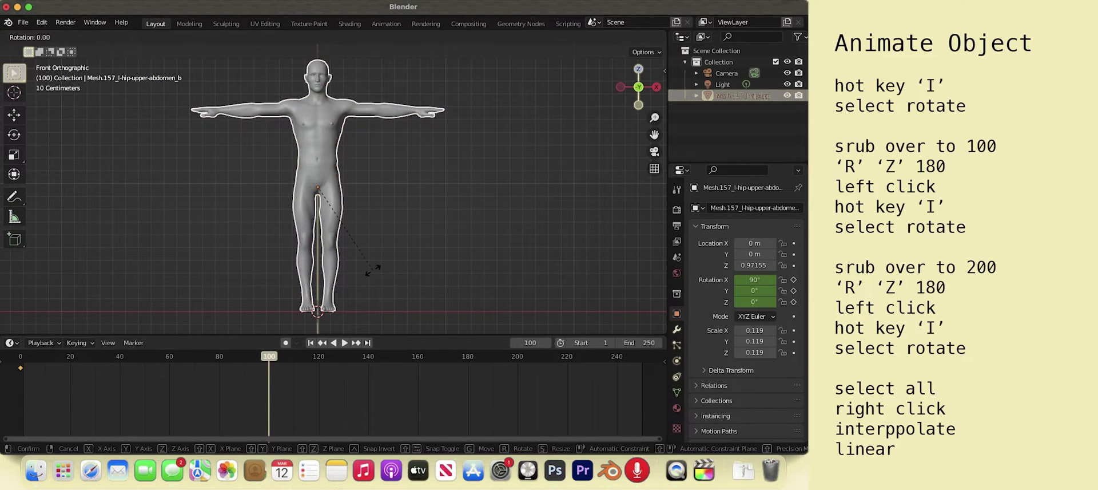
type("z180")
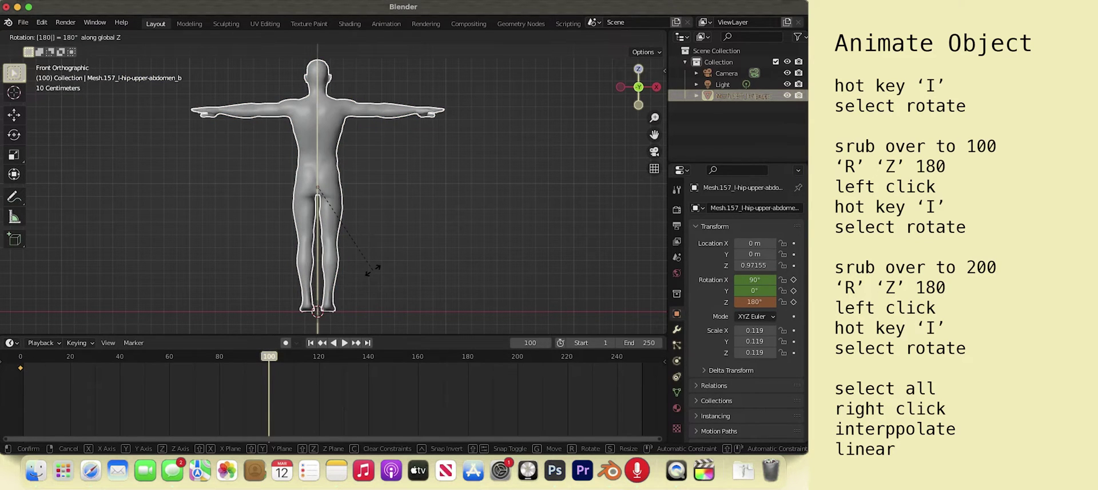
left_click(373, 271)
key("i")
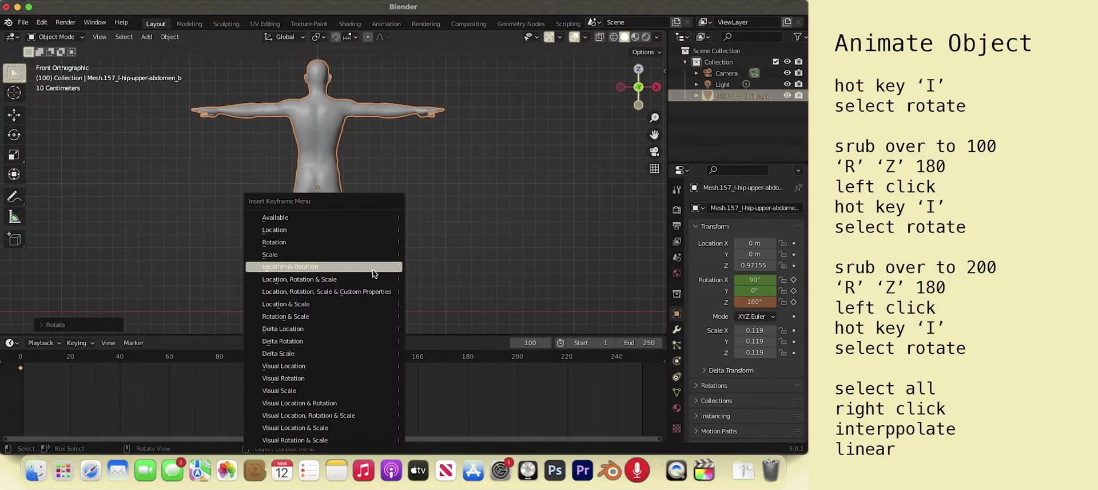
left_click(382, 249)
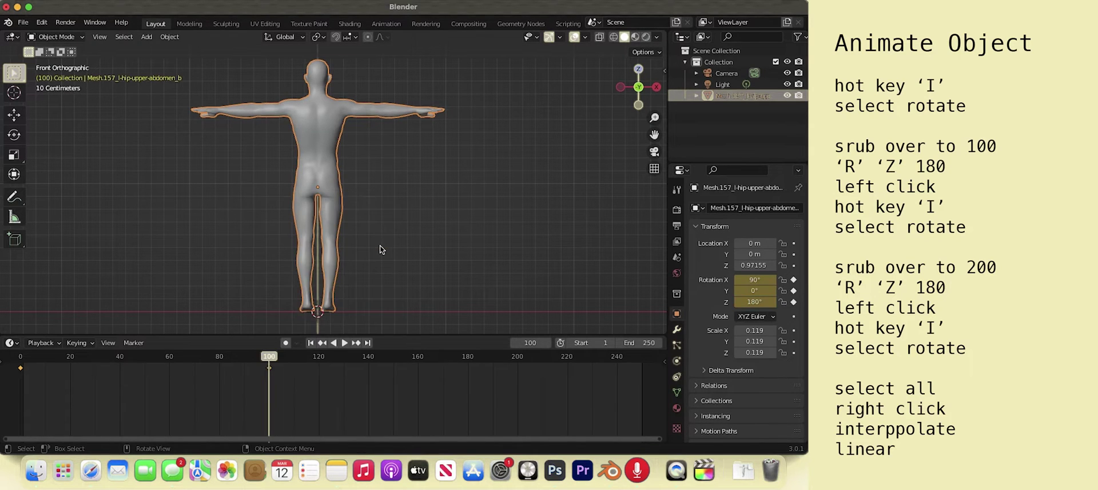
At frame 200, rotate the man's body another 180° about the Z axis and insert a Rotation keyframe
left_click(518, 357)
type("r")
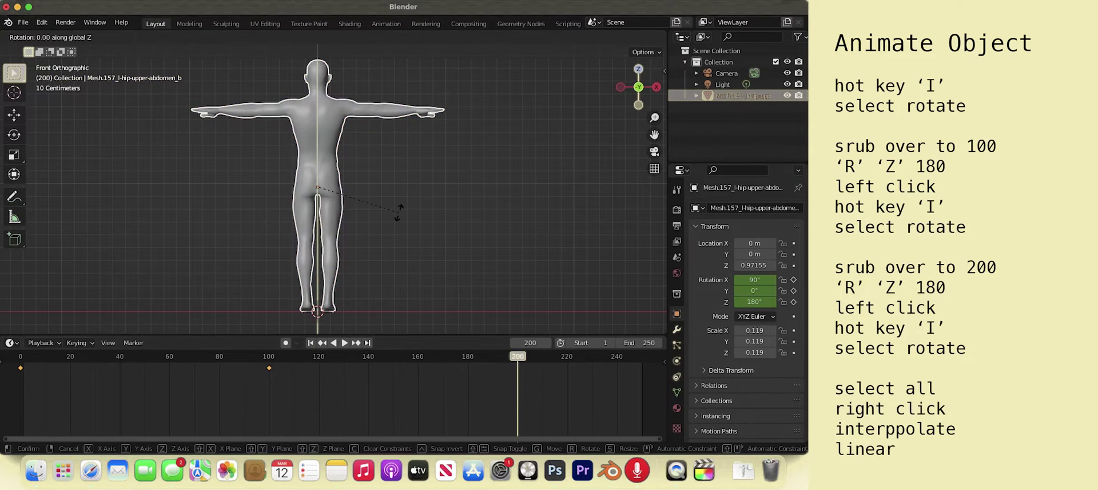
type("z180")
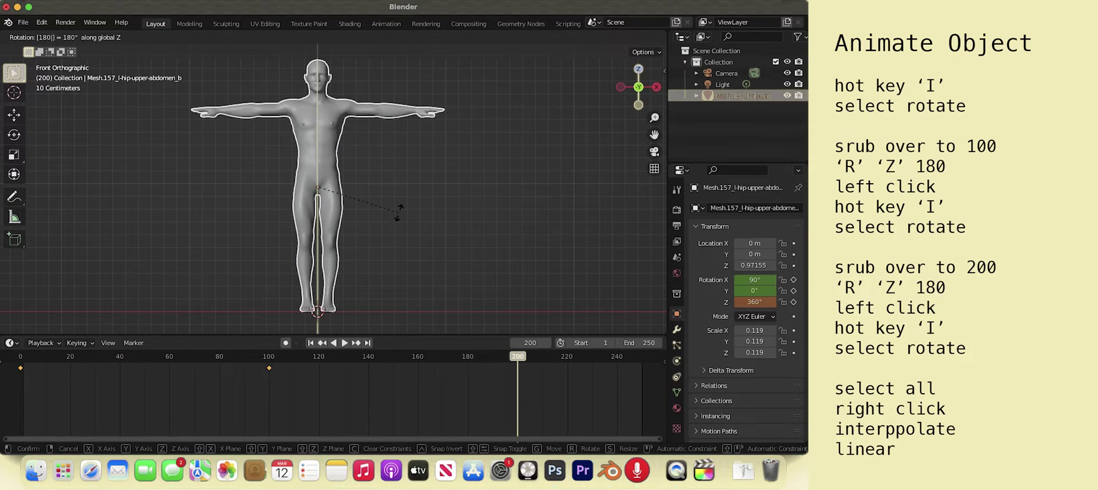
left_click(398, 210)
key("i")
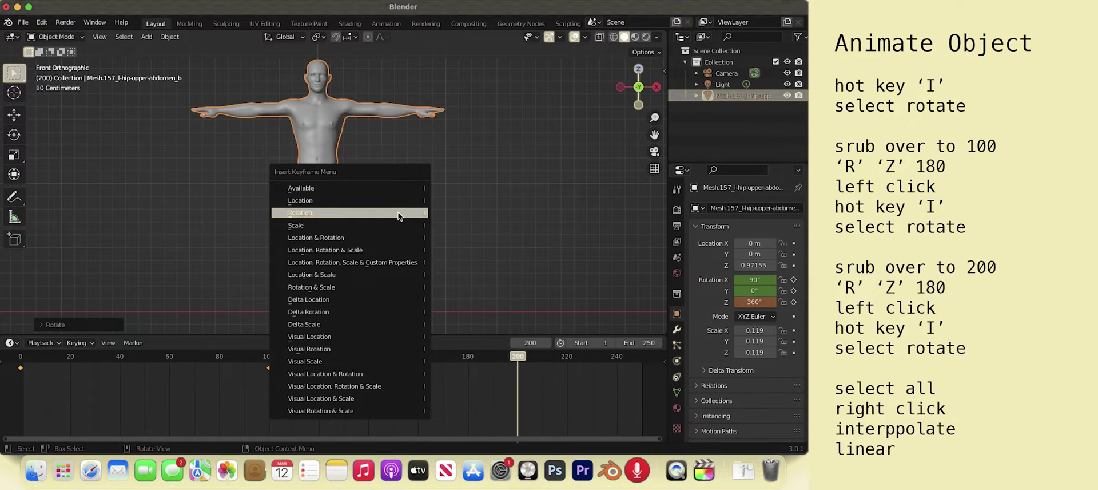
left_click(399, 213)
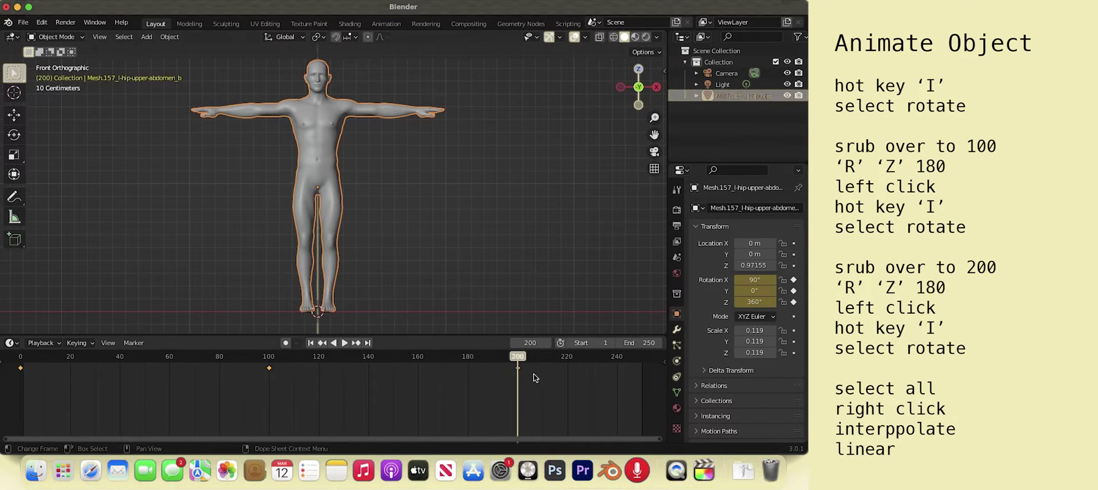
Select all three rotation keyframes and shift them together so the first one sits at frame 20
left_click_drag(533, 375, 17, 368)
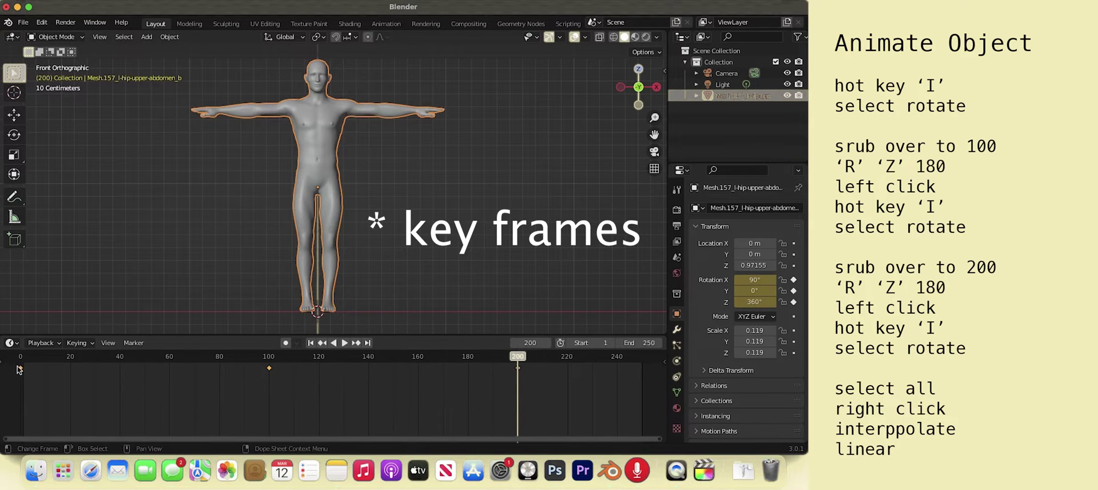
key("g")
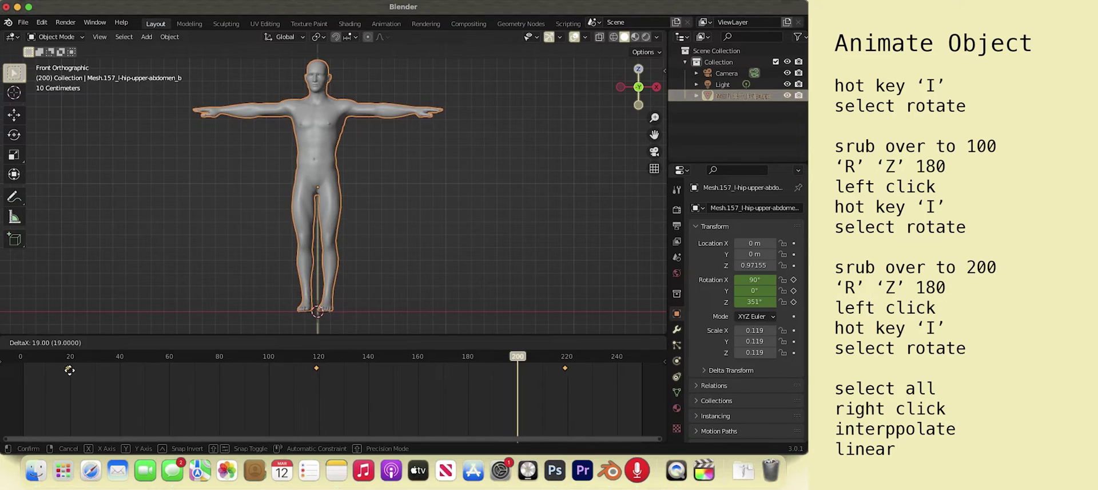
left_click(69, 370)
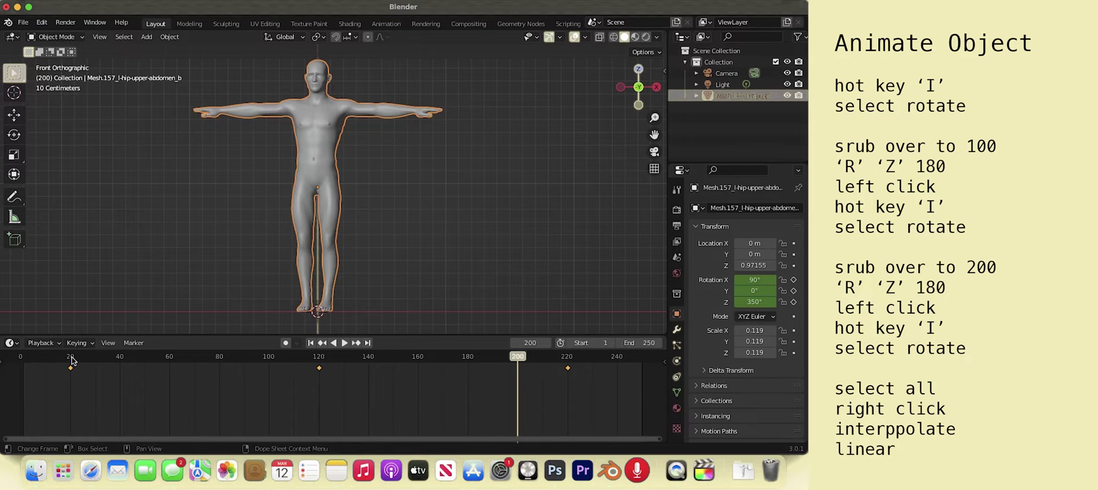
Set the selected keyframes to Linear interpolation and preview the rotation animation, ending back at frame 1
right_click(331, 367)
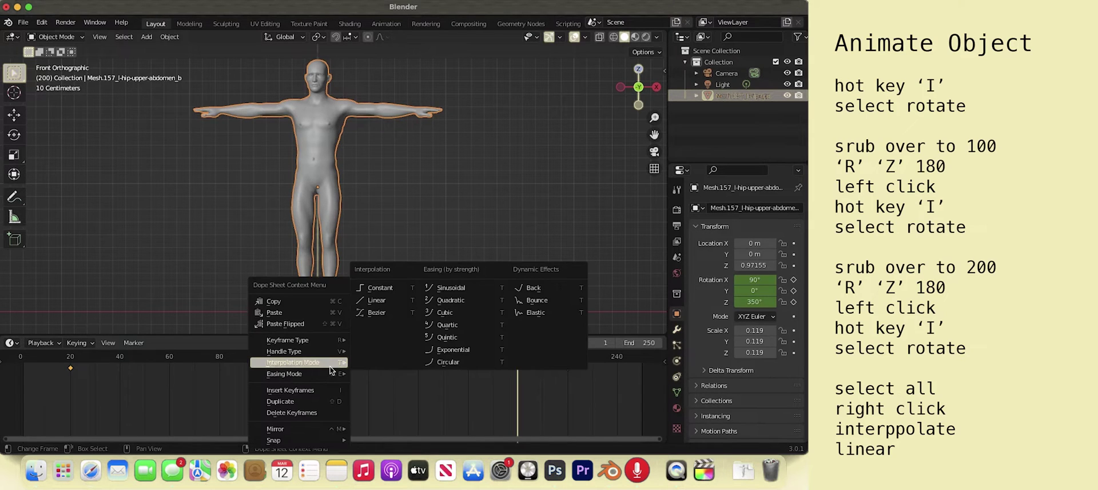
left_click(385, 306)
key("space")
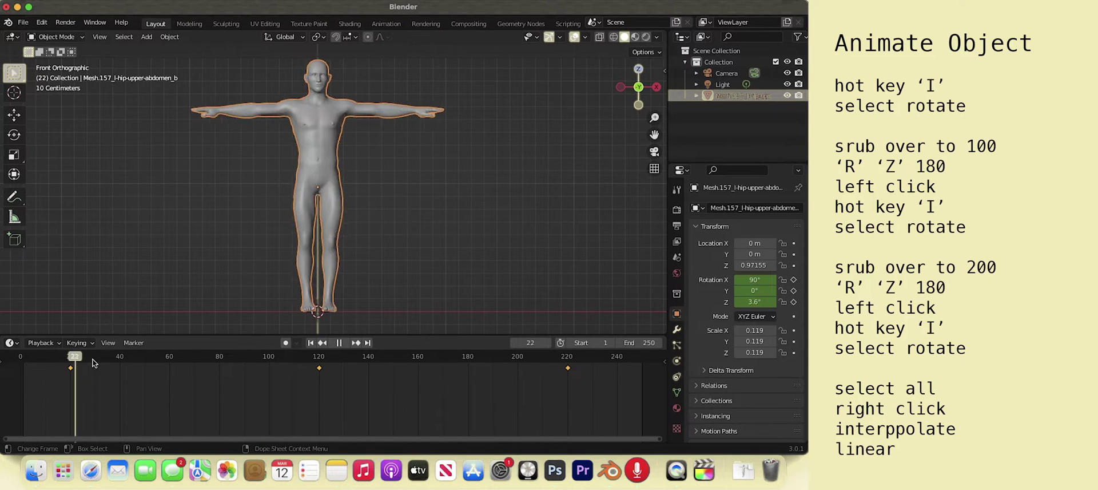
key("space")
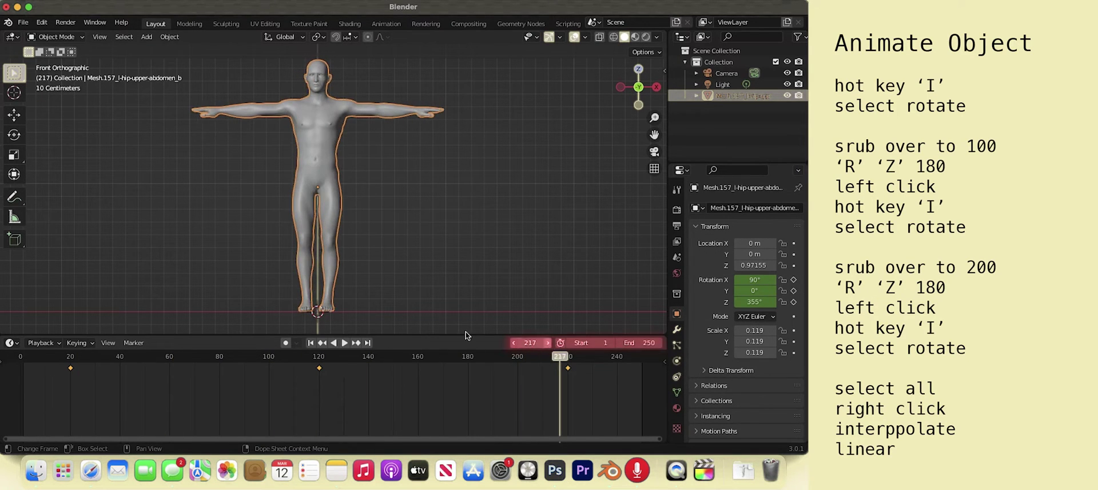
left_click(23, 363)
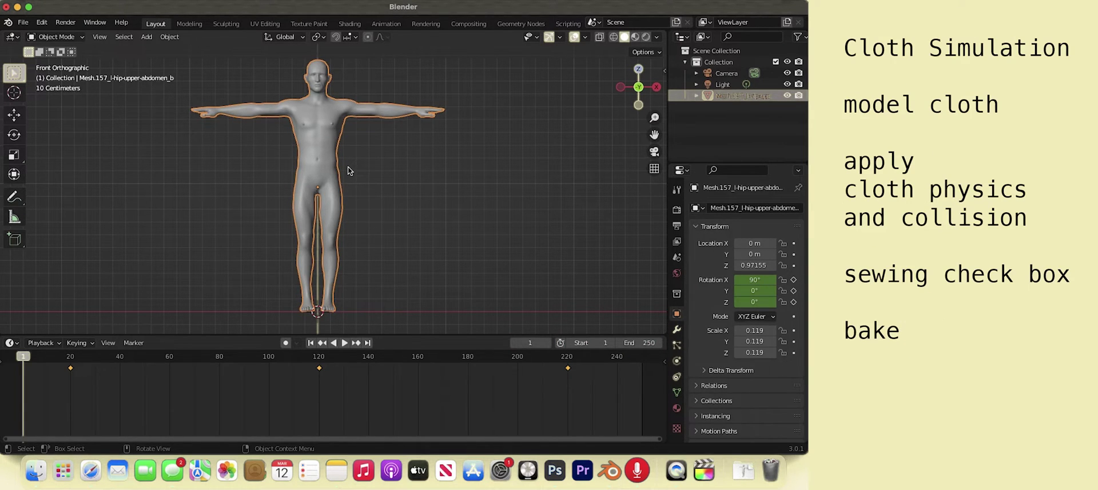
Add a mesh plane and rotate it 90° about the X axis so it stands upright
left_click(146, 36)
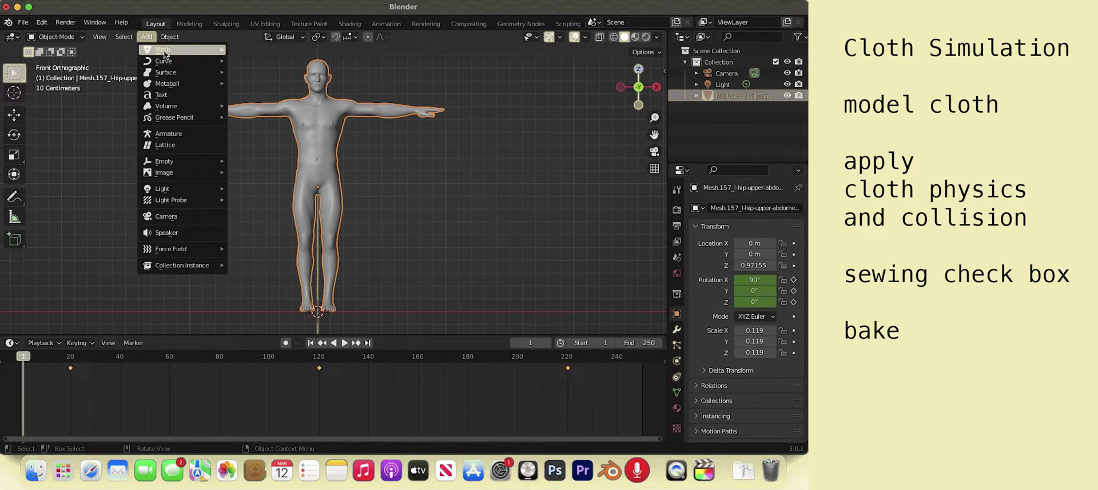
mouse_move(165, 53)
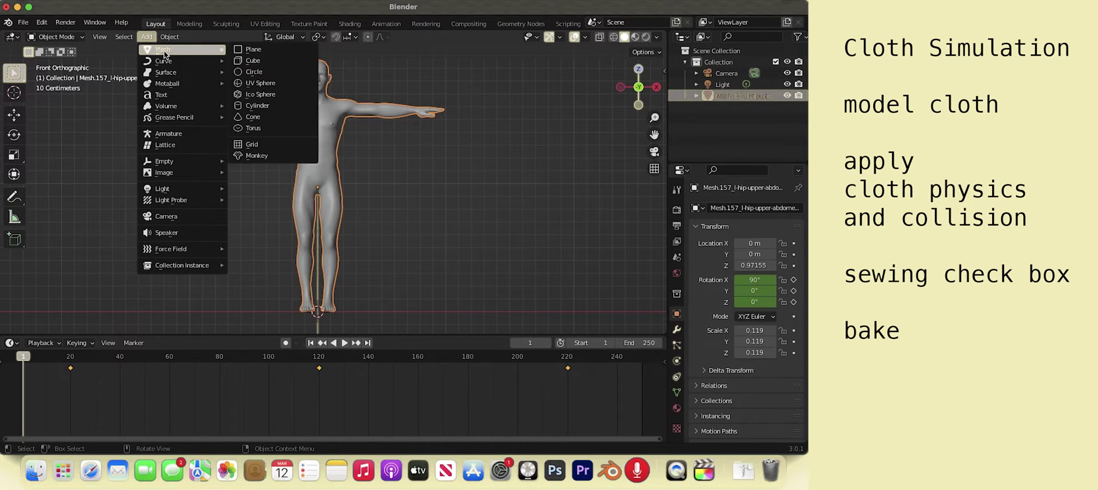
left_click(253, 51)
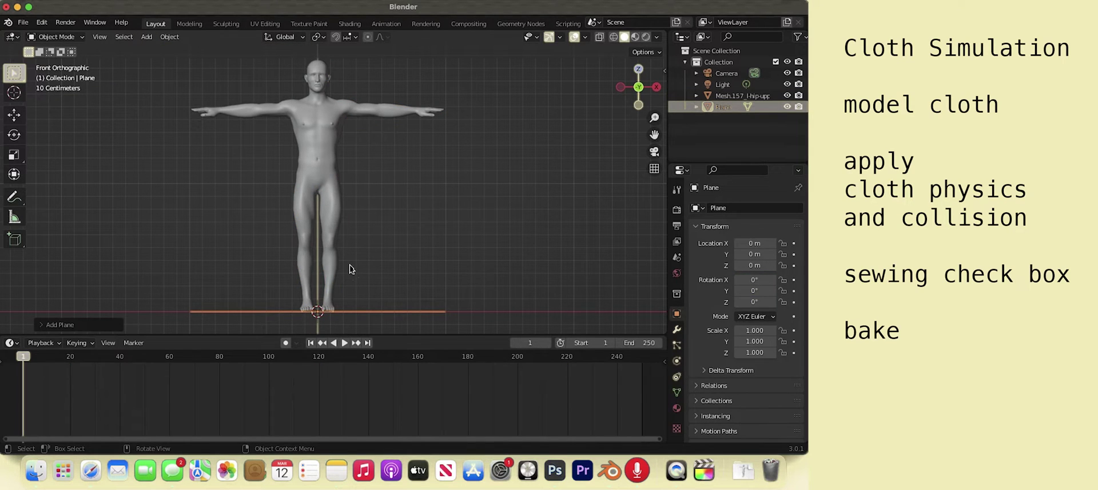
key("r")
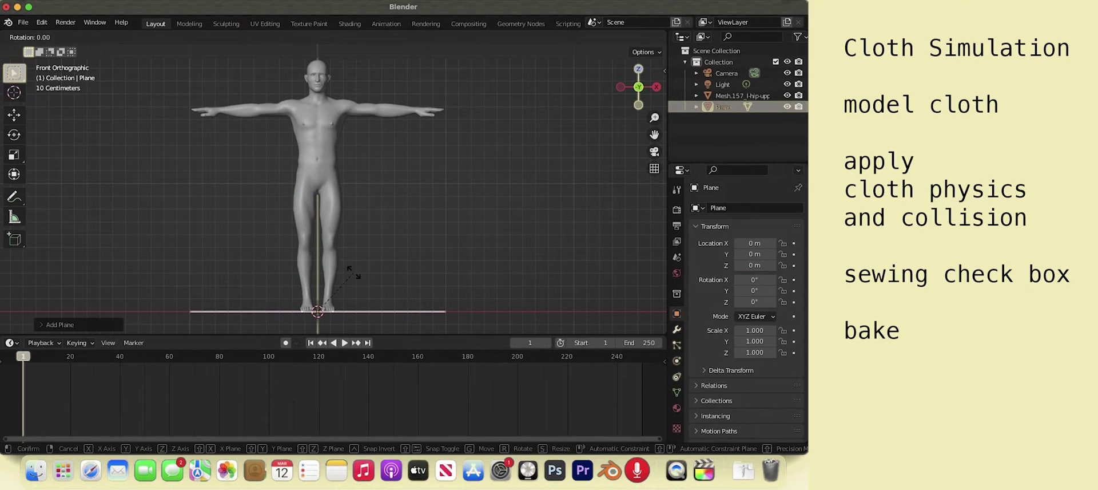
key("x")
type("90")
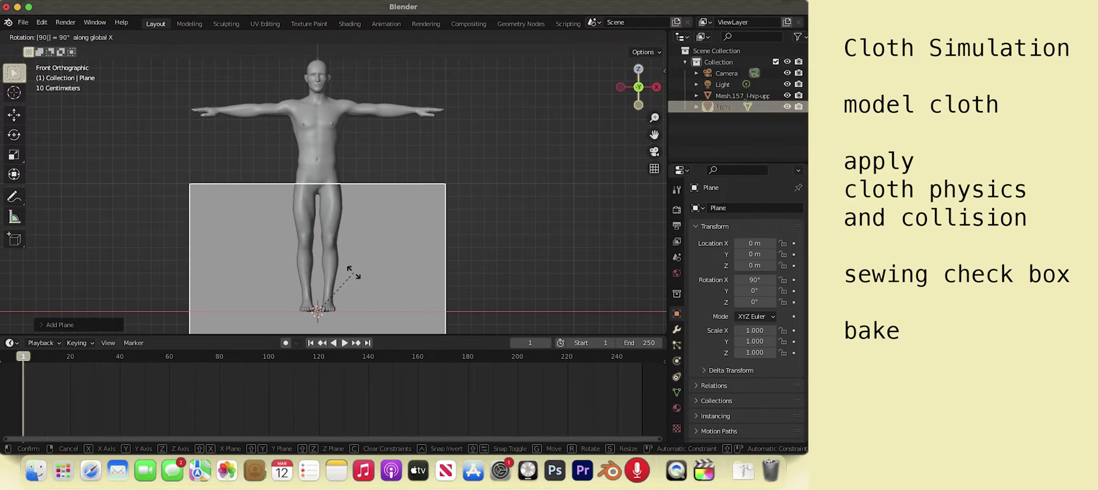
key("Return")
Scale the plane to about 0.379 and raise it along Z to about 1.33 m, level with the man's torso
key("g")
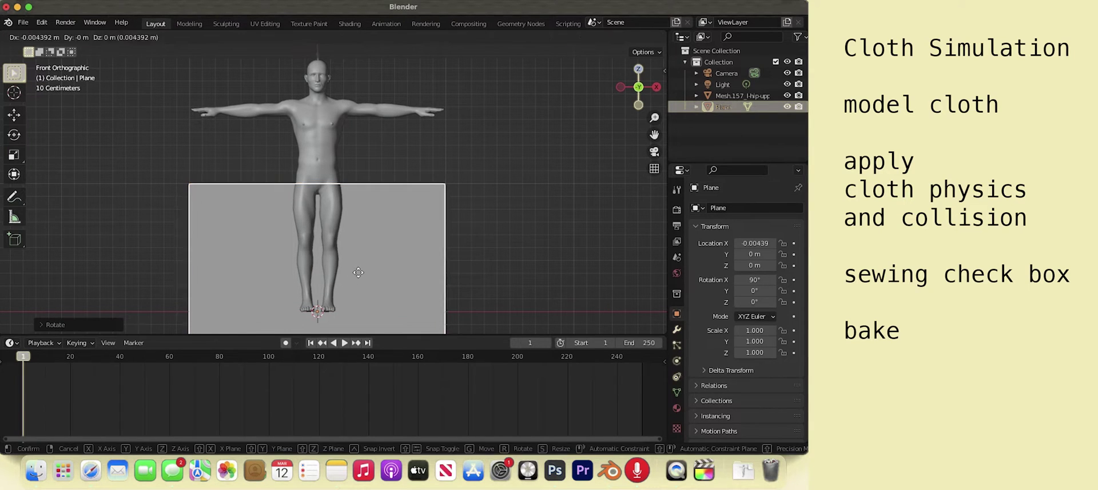
key("z")
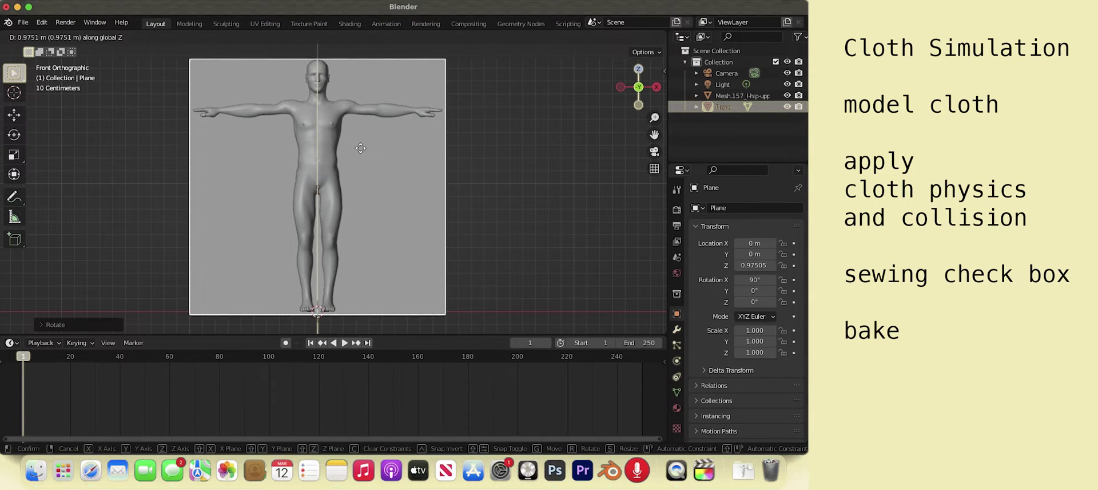
left_click(360, 150)
key("s")
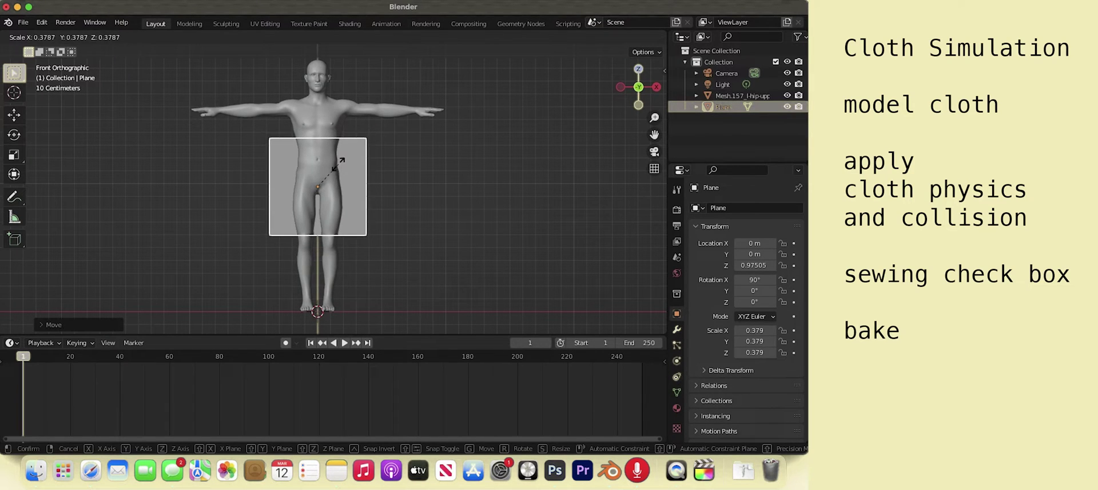
left_click(341, 155)
key("g")
key("z")
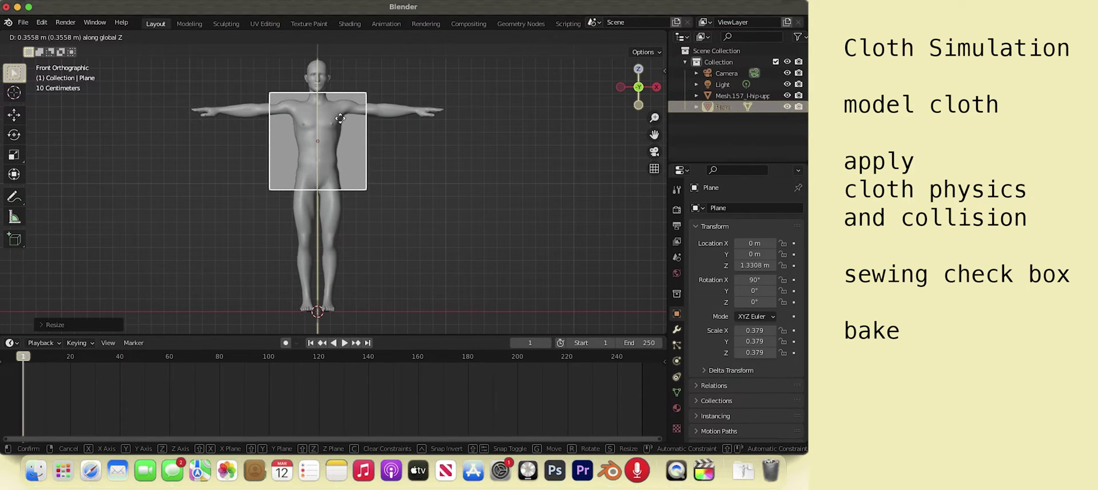
left_click(339, 121)
Enter Edit Mode on the plane and duplicate its mesh straight down along Z, just below the original
left_click(73, 38)
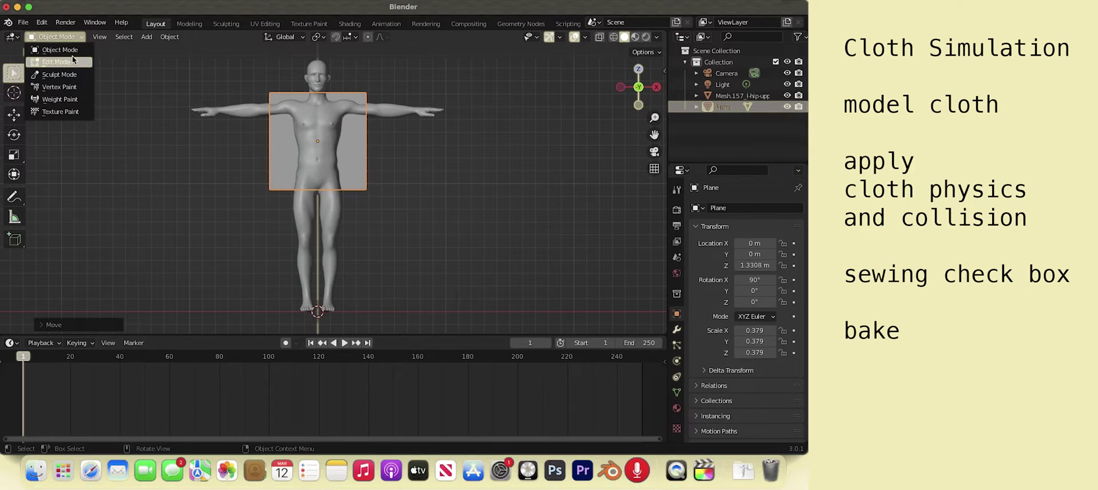
left_click(71, 57)
key("shift+d")
key("z")
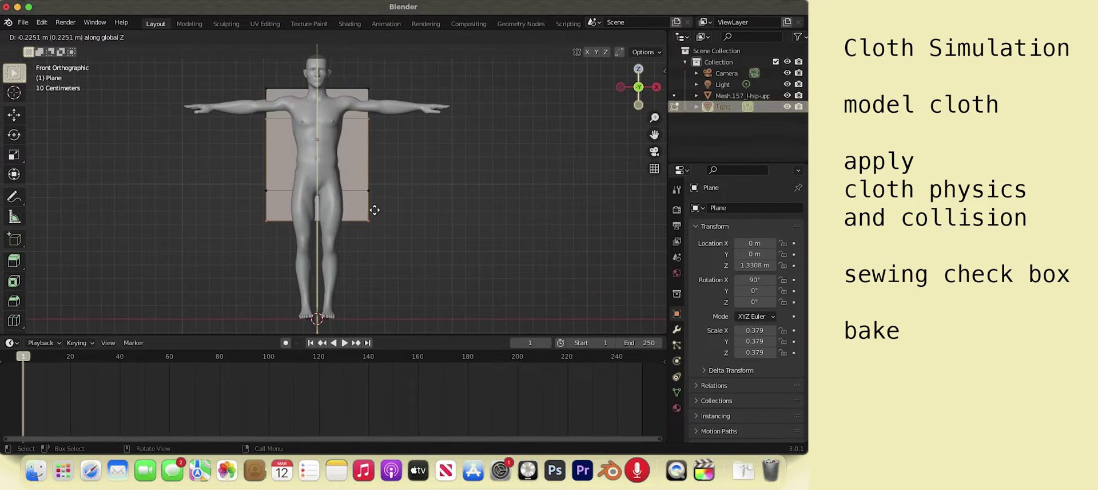
left_click(375, 275)
left_click(389, 264)
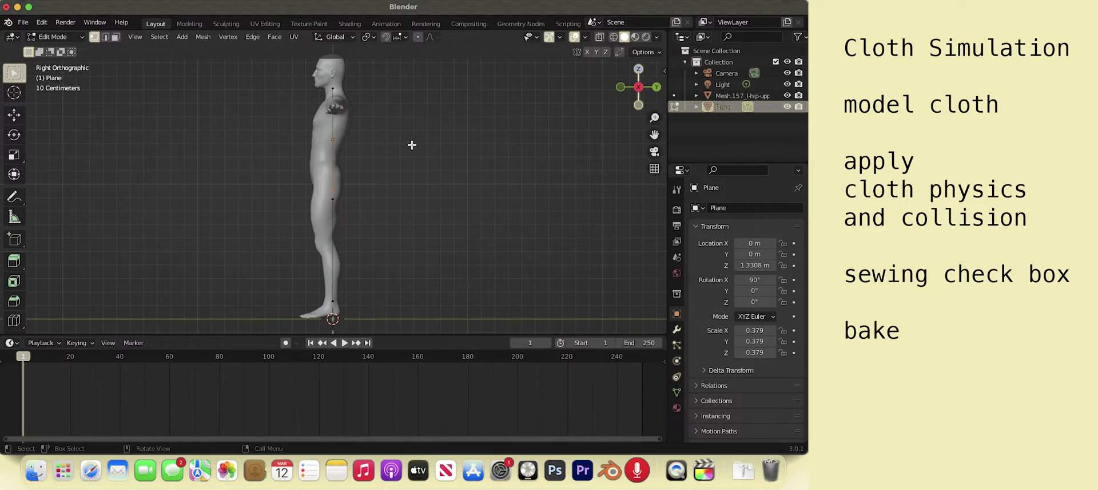
Move both cloth panels along Y to stand in front of the man's body, and turn on X-ray display
key("KP_3")
key("g")
left_click(347, 202)
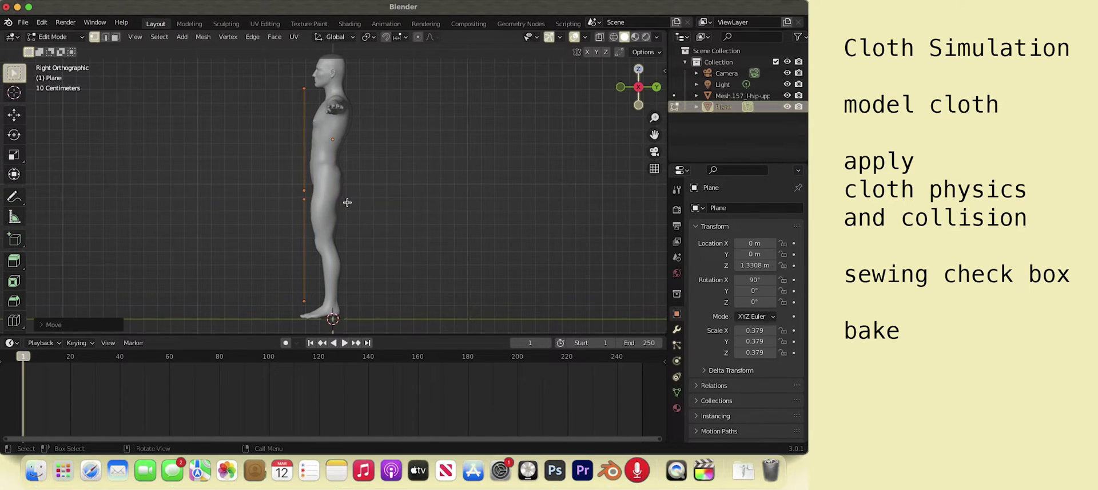
key("KP_1")
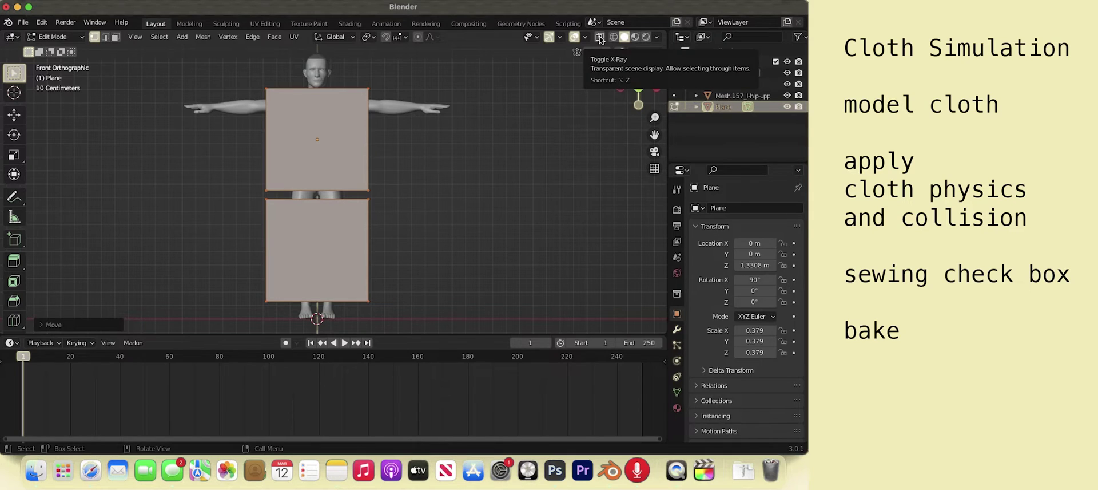
left_click(600, 38)
Try moving one lower corner of the upper panel inward on its own, and undo that move
scroll(395, 187, "up", 1)
left_click(370, 194)
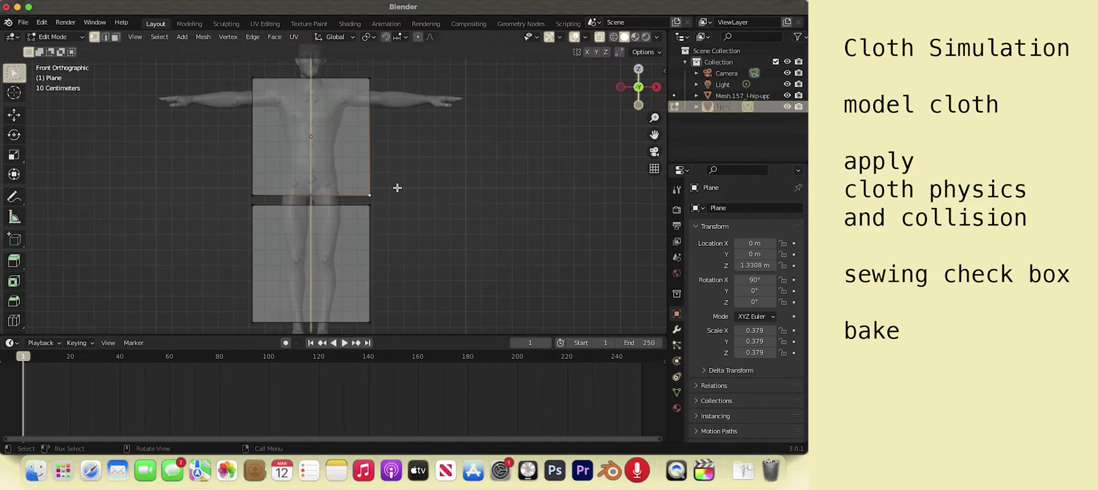
key("g")
left_click(298, 184)
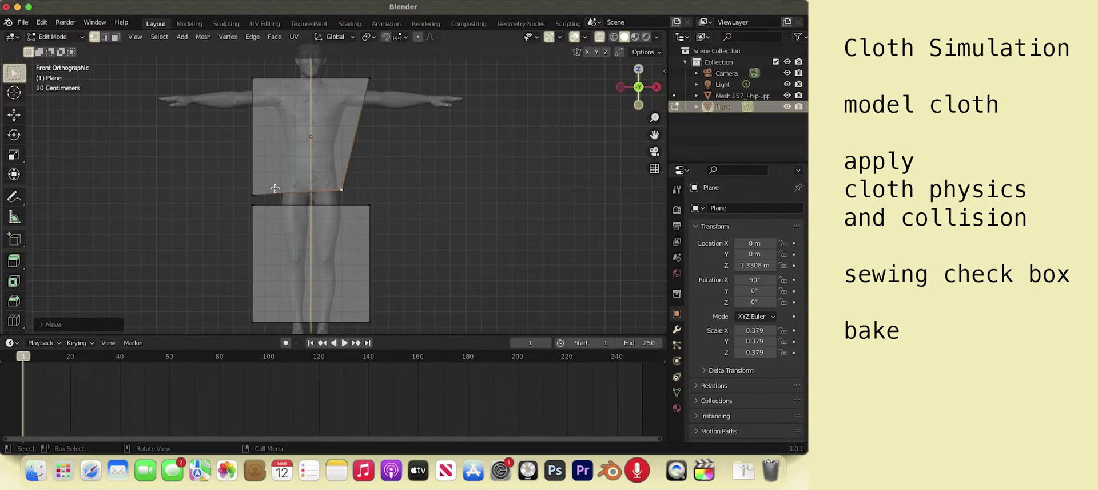
key("ctrl+z")
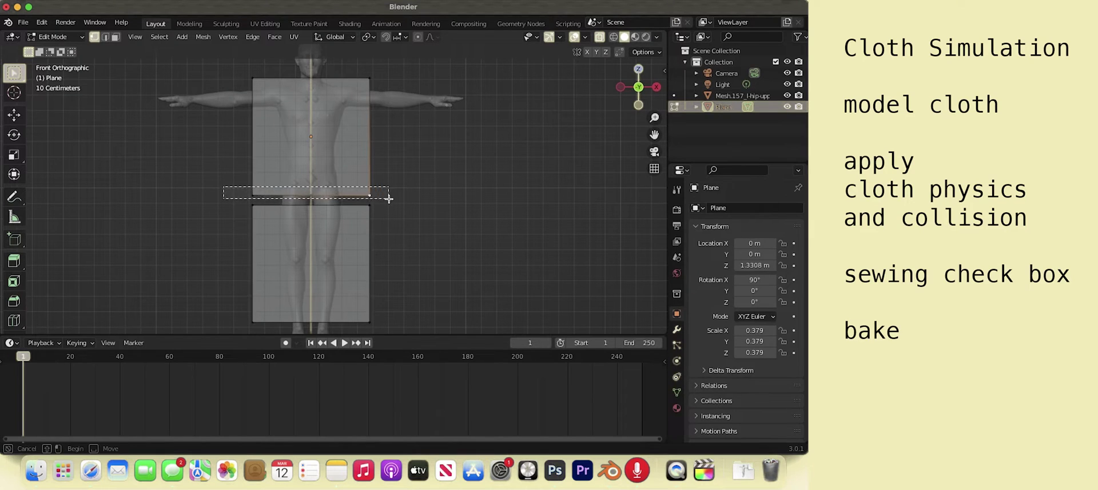
Enable mesh symmetry in the X axis for editing the panels
left_click(587, 52)
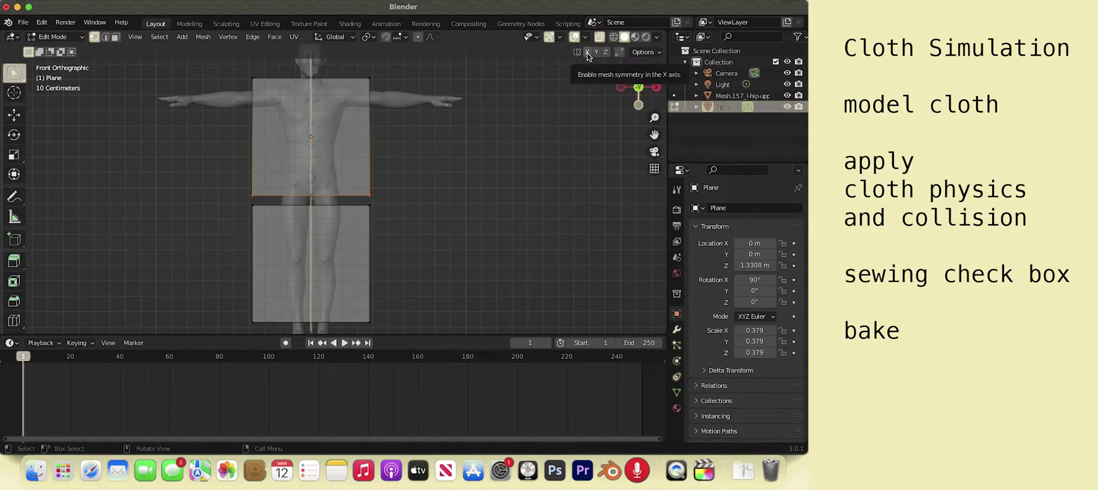
key("g")
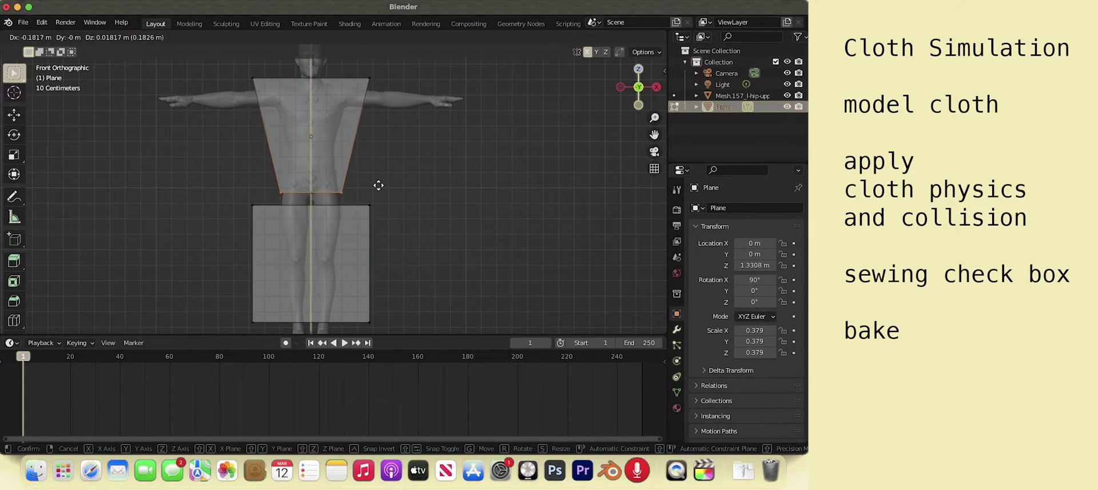
key("Escape")
left_click(587, 53)
left_click(587, 52)
Pull the upper panel's lower and upper corners inward symmetrically so the panel fits the width of the torso
key("g")
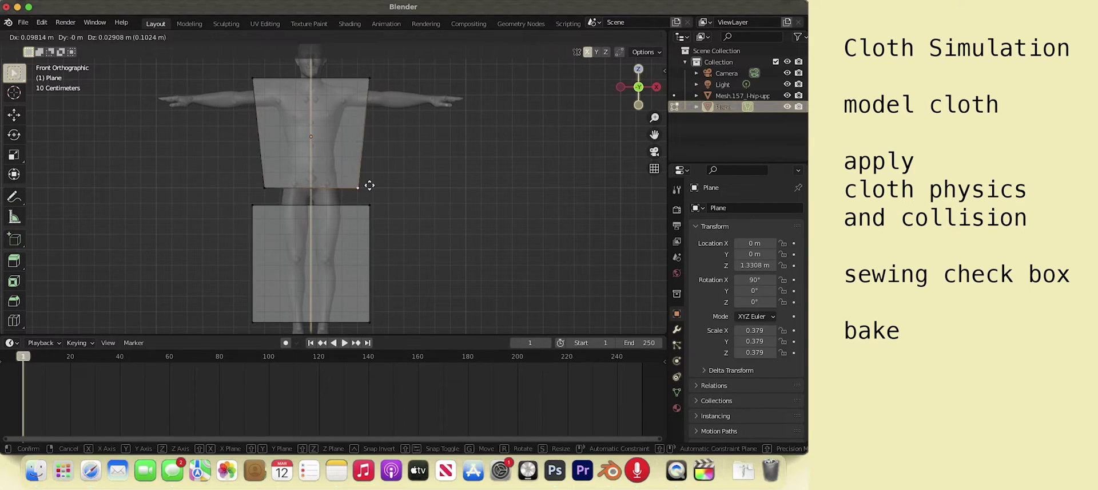
left_click(352, 93)
left_click(343, 193)
key("g")
left_click(344, 171)
left_click(347, 82)
key("g")
left_click(351, 93)
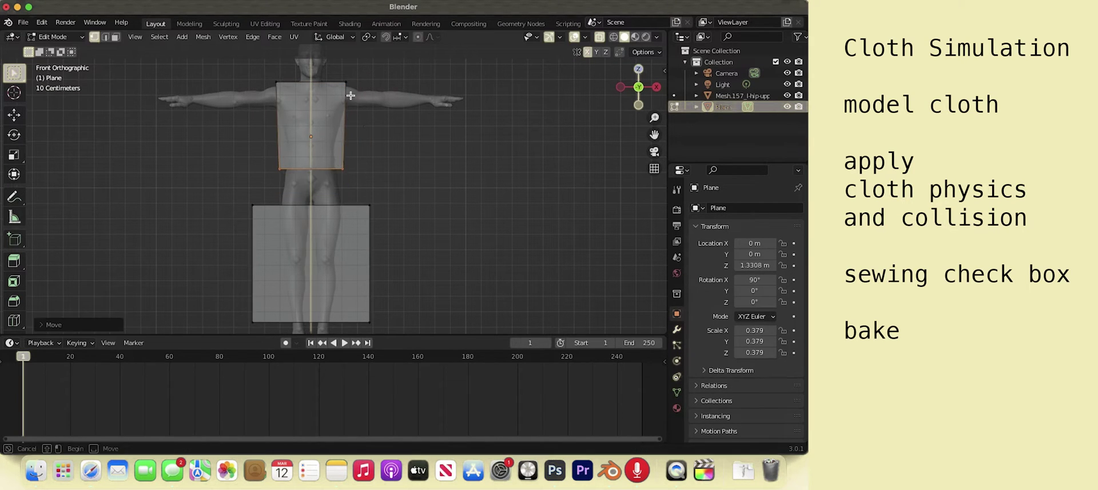
Try a horizontal loop cut across the torso panel, and undo it
key("alt+a")
left_click(14, 321)
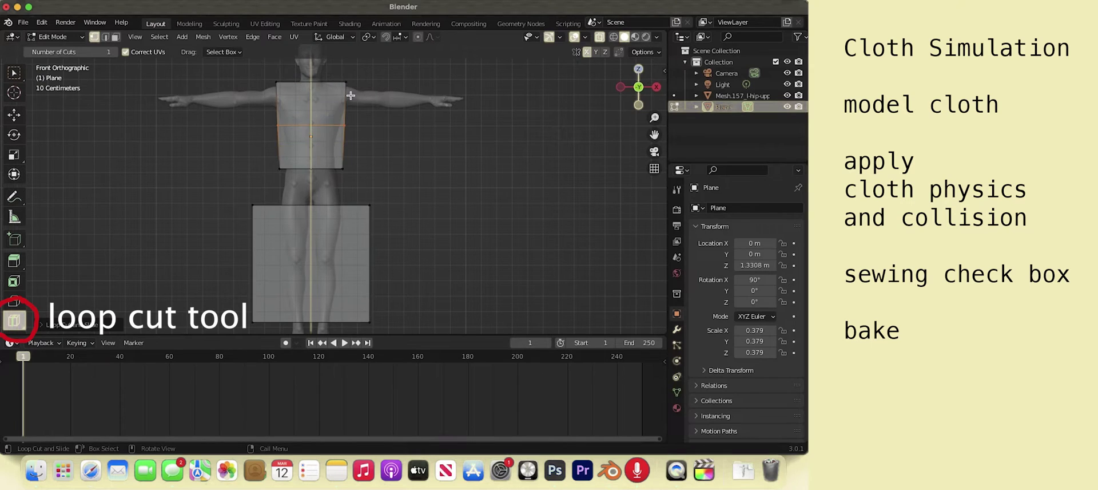
key("super+z")
left_click(14, 72)
Raise the torso panel's bottom edge along Z to about waist height
left_click_drag(266, 158, 356, 182)
key("g")
key("z")
left_click(290, 216)
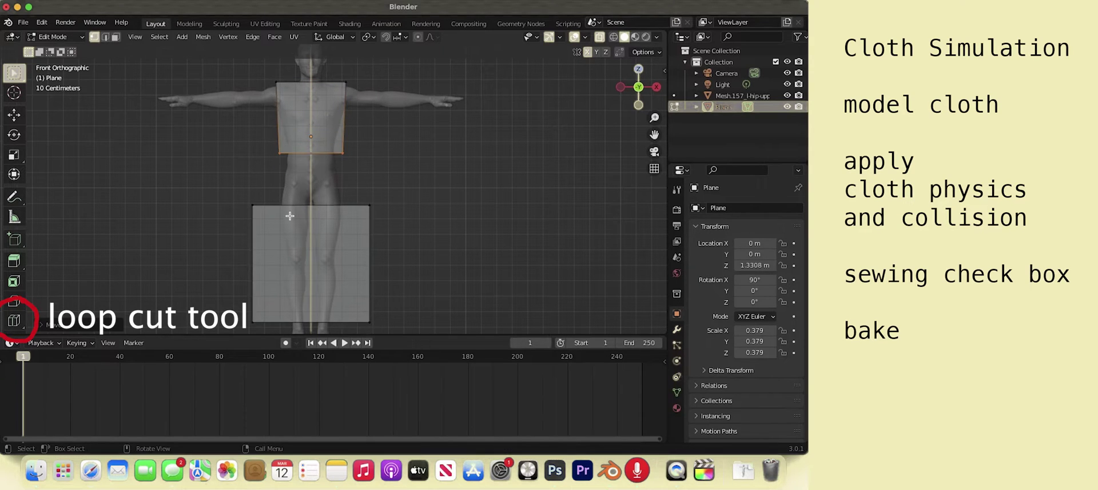
Duplicate the torso panel over the neighbouring arm and reduce its height to form a sleeve panel
key("shift+d")
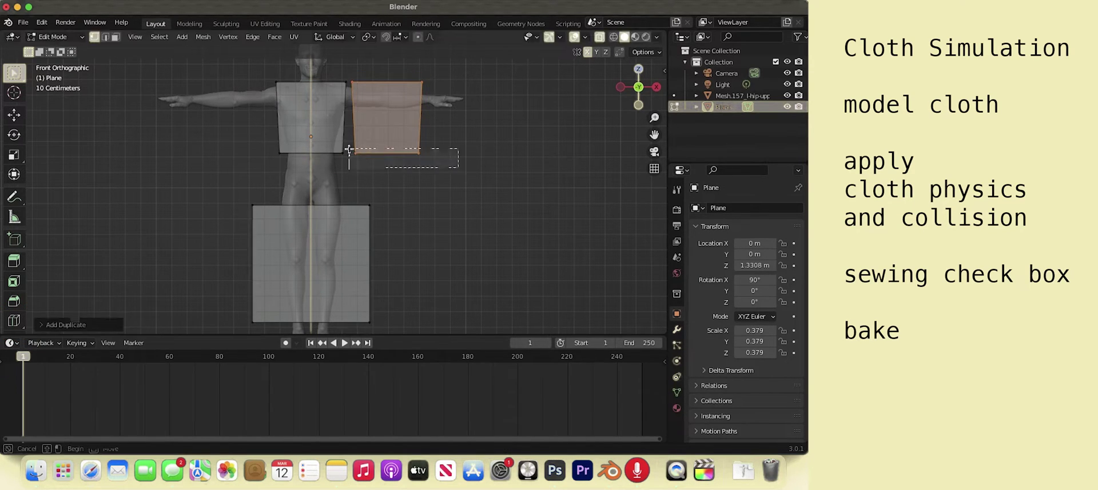
left_click(352, 83)
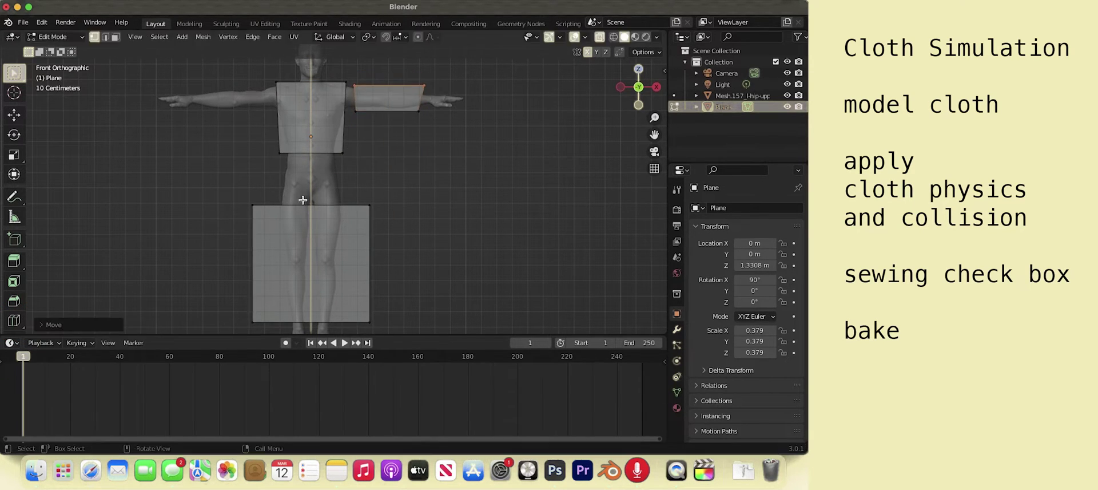
Rename the plane object as cloths
double_click(723, 107)
type("cloths")
key("Return")
Move the sleeve panel's upper outer corner slightly inward and down to straighten the wrist end
left_click(428, 88)
key("g")
left_click(423, 91)
Narrow the lower panel along X and fit it along Z so it spans from the waist to the ankles
key("l")
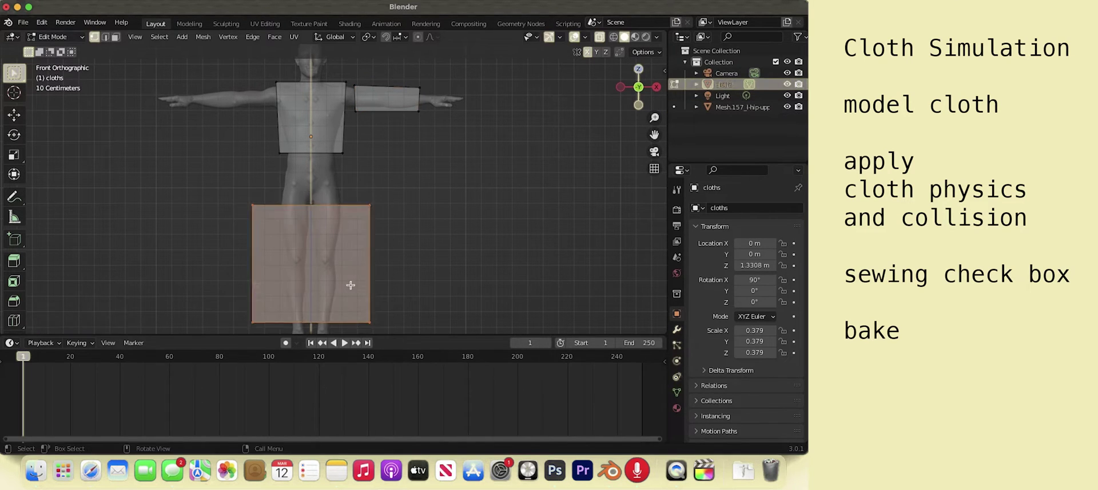
key("g")
key("z")
key("s")
key("x")
left_click_drag(376, 292, 248, 273)
key("g")
key("z")
scroll(251, 309, "down", 1)
Add a vertical center loop cut to the lower panel and a horizontal loop cut at crotch height
left_click(14, 320)
left_click(299, 267)
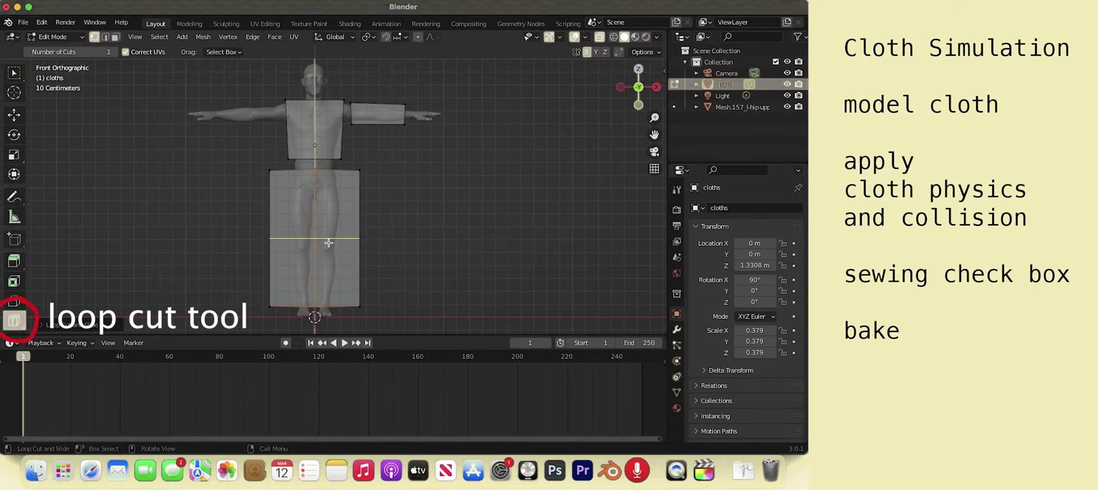
left_click_drag(328, 242, 344, 207)
scroll(16, 327, "down", 2)
Knife-cut a narrow wedge between the legs, from the crotch point down to the lower panel's bottom edge
left_click(16, 324)
left_click(314, 199)
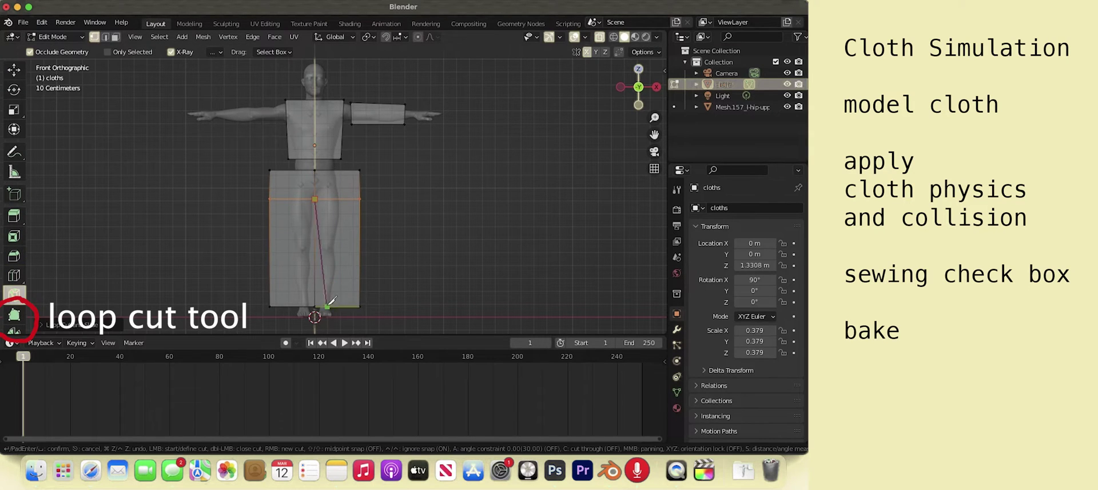
scroll(315, 314, "up", 3)
left_click(331, 292)
left_click(324, 96)
left_click(315, 292)
key("Return")
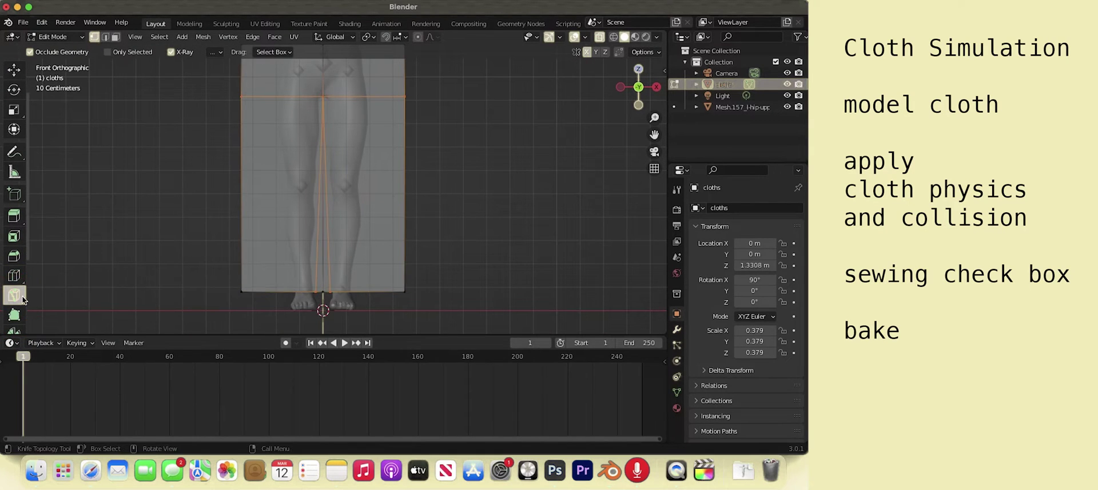
Delete the wedge's bottom middle vertex to open a gap between the two trouser legs
scroll(16, 295, "up", 3)
left_click(14, 73)
left_click(323, 292)
right_click(323, 292)
left_click(287, 441)
Lower the horizontal crotch edge of the trouser panel slightly along Z
left_click_drag(421, 85, 229, 110)
key("g")
key("z")
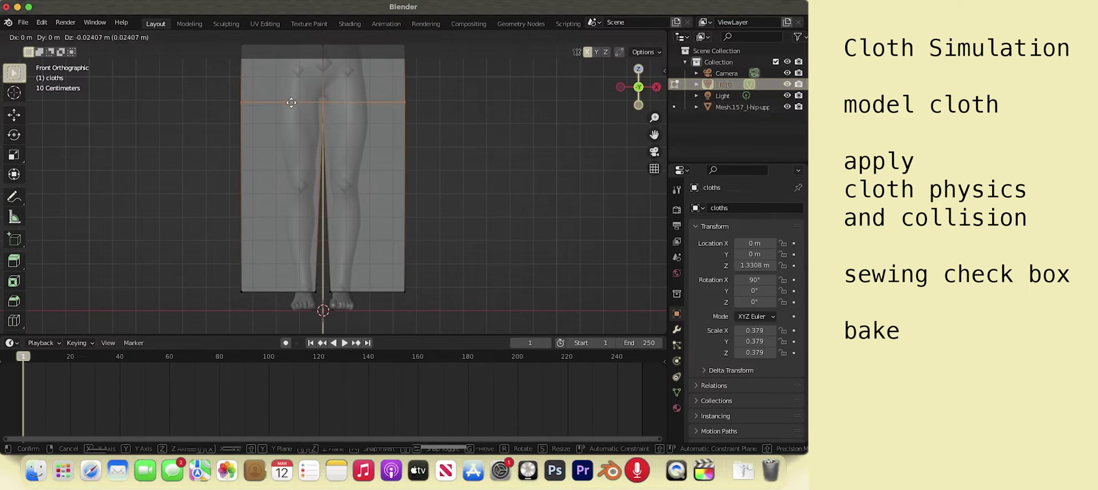
left_click(293, 104)
Delete one half of the trouser panel, keeping only the leg on the same side as the sleeve
middle_click_drag(370, 117, 374, 142, "shift")
left_click_drag(319, 64, 345, 142)
left_click_drag(209, 64, 324, 327)
right_click(323, 327)
left_click(324, 326)
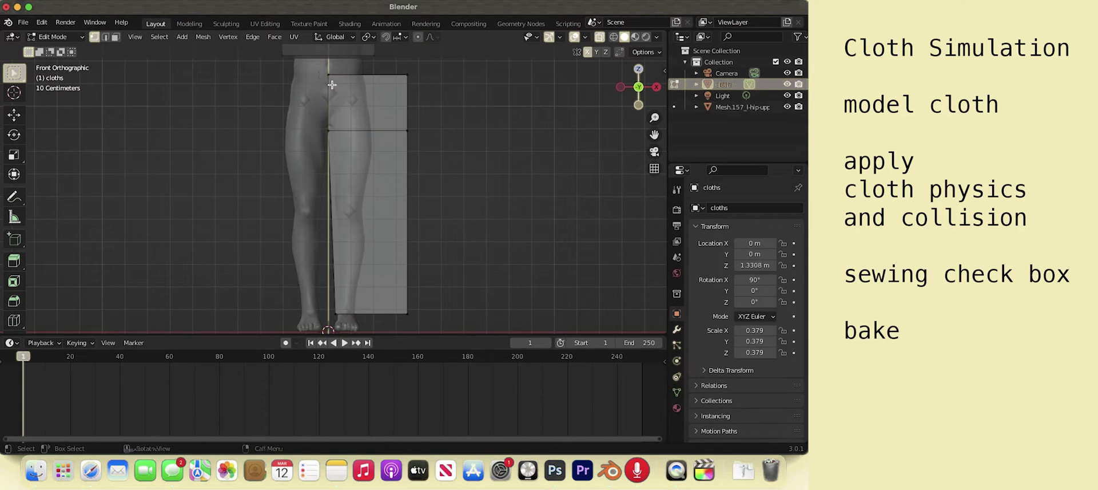
Lower the leg panel's inner waist and crotch vertices along Z and shift them along X to the body's center line
key("g")
key("z")
left_click(361, 144)
key("g")
key("z")
left_click(345, 109)
scroll(343, 104, "up", 6)
key("g")
key("x")
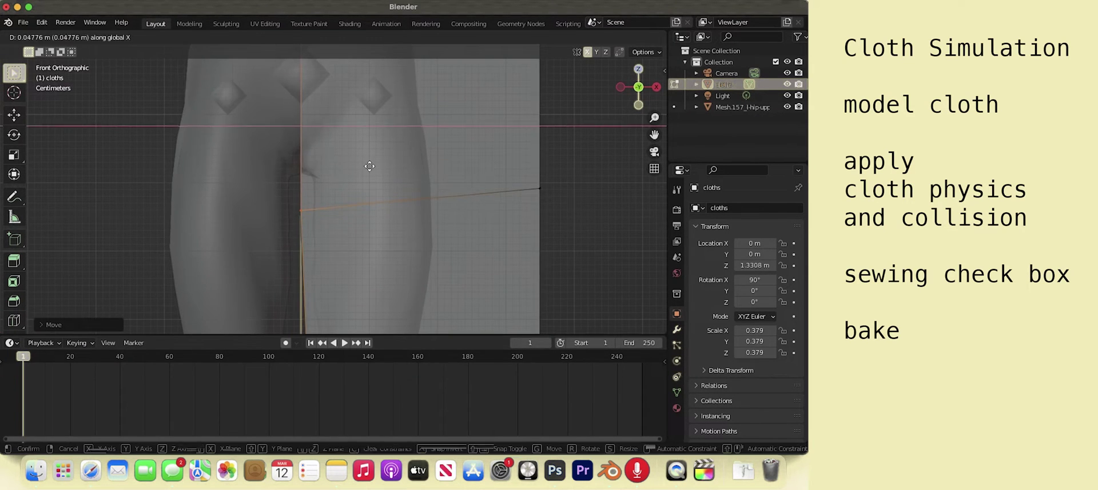
left_click(344, 117)
Fine-tune the positions of the leg panel's inner crotch and waist vertices, keeping them just beside the center line
scroll(343, 123, "down", 3)
left_click(321, 225)
middle_click_drag(320, 225, 334, 214)
key("g")
key("x")
left_click(338, 180)
key("g")
left_click(335, 197)
key("KP_1")
key("g")
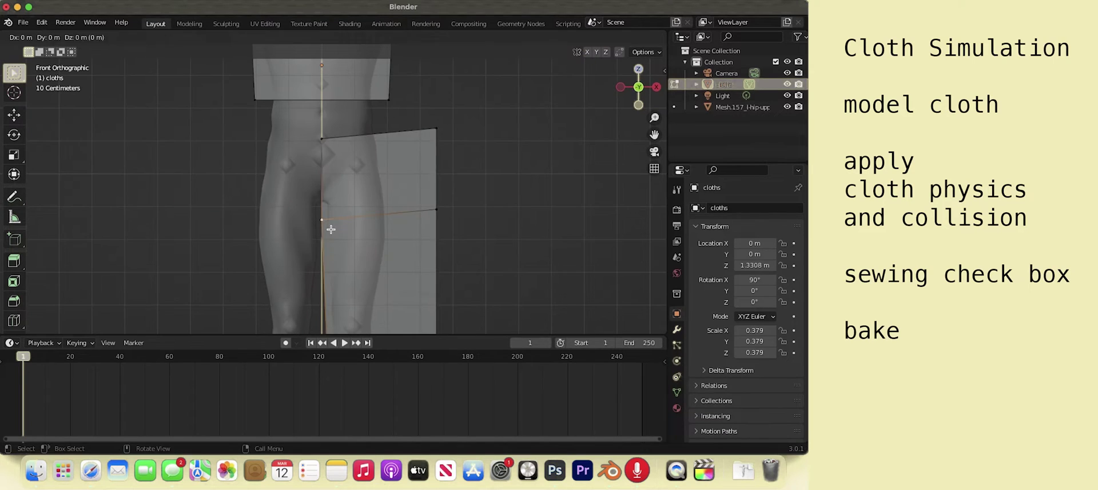
left_click(326, 146)
key("g")
left_click(346, 160)
Select the whole torso panel and subdivide it once
scroll(349, 158, "down", 3)
middle_click_drag(429, 112, 414, 172, "shift")
left_click_drag(235, 105, 355, 226)
right_click(301, 161)
left_click(303, 163)
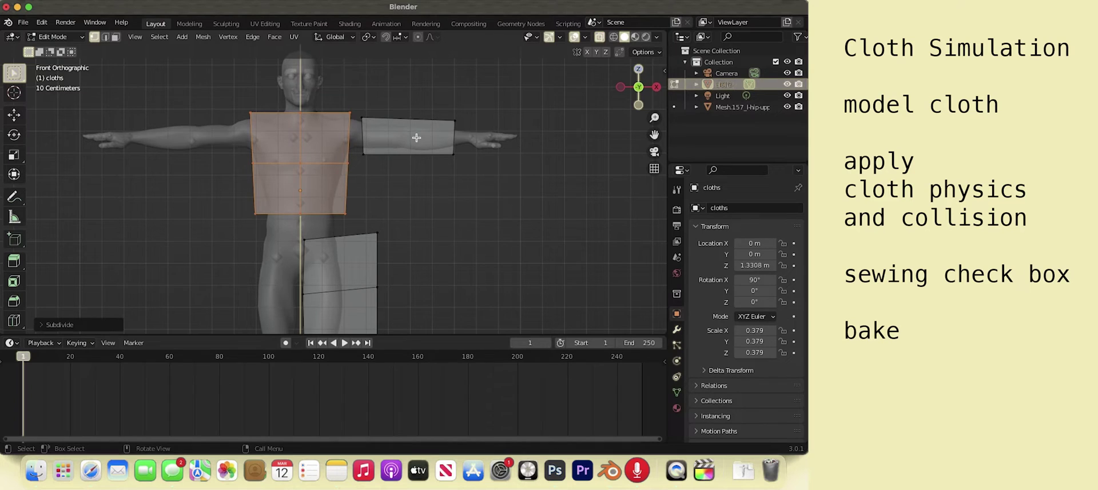
Add a loop cut with 2 cuts across the sleeve panel
left_click(14, 319)
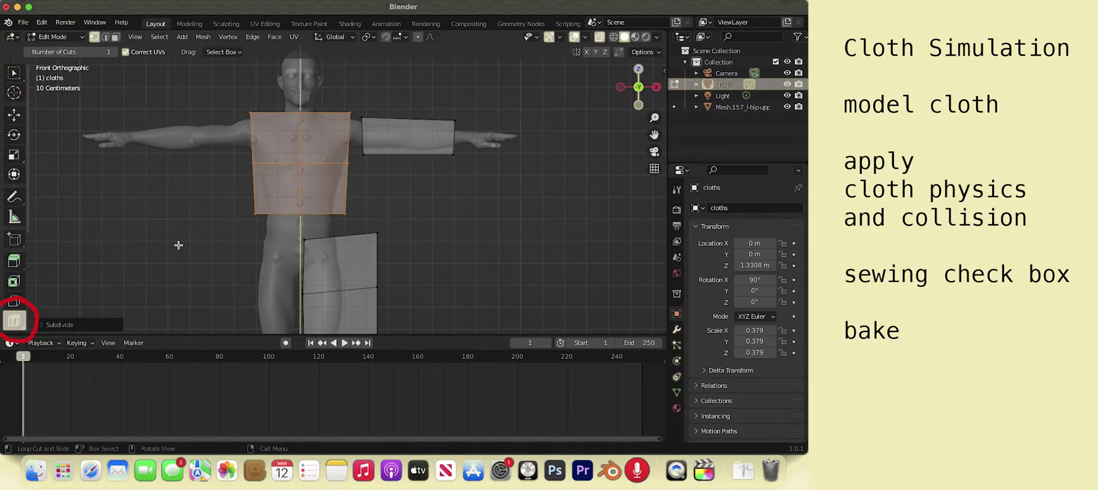
left_click(411, 149)
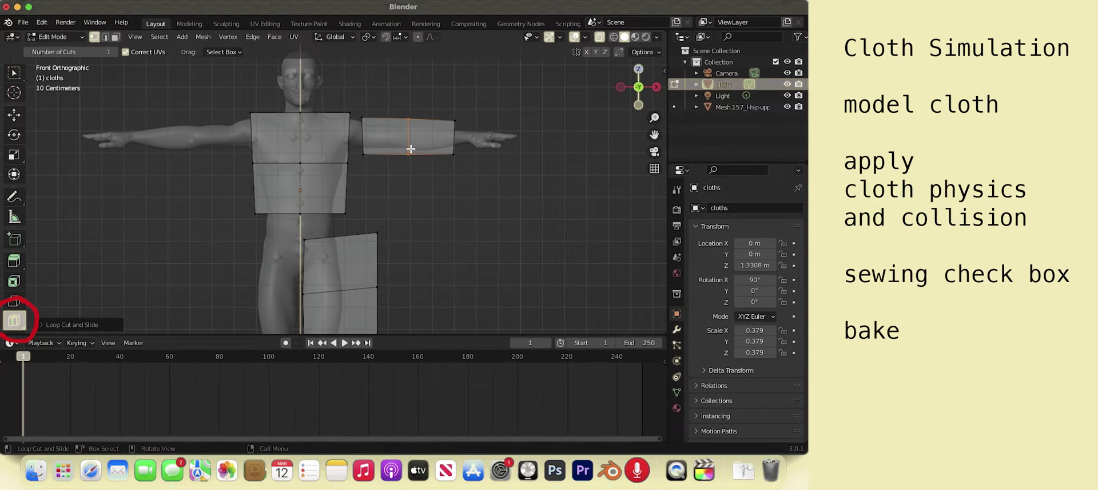
left_click(38, 325)
left_click(181, 237)
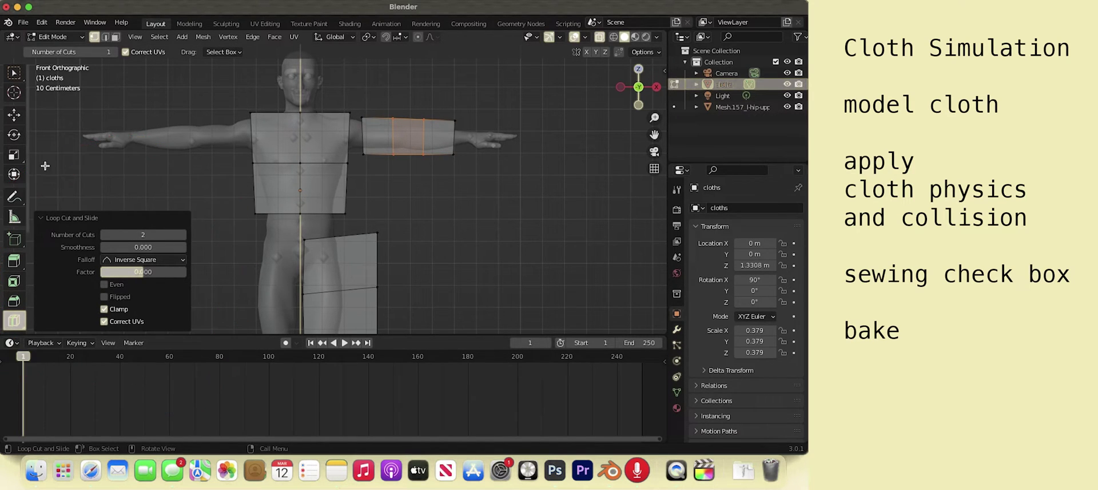
Add a loop cut with 2 cuts across the leg panel below the crotch edge
scroll(345, 262, "down", 5)
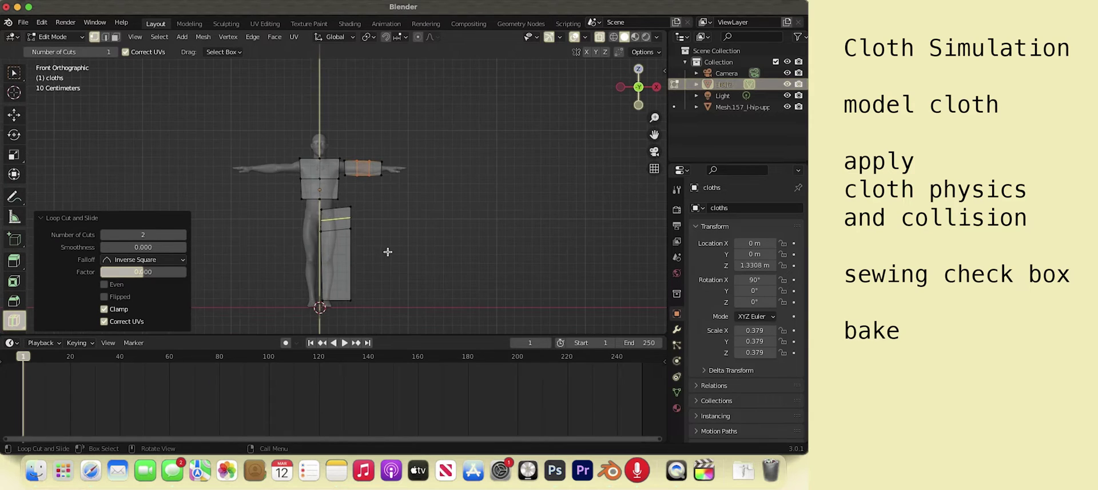
left_click(346, 263)
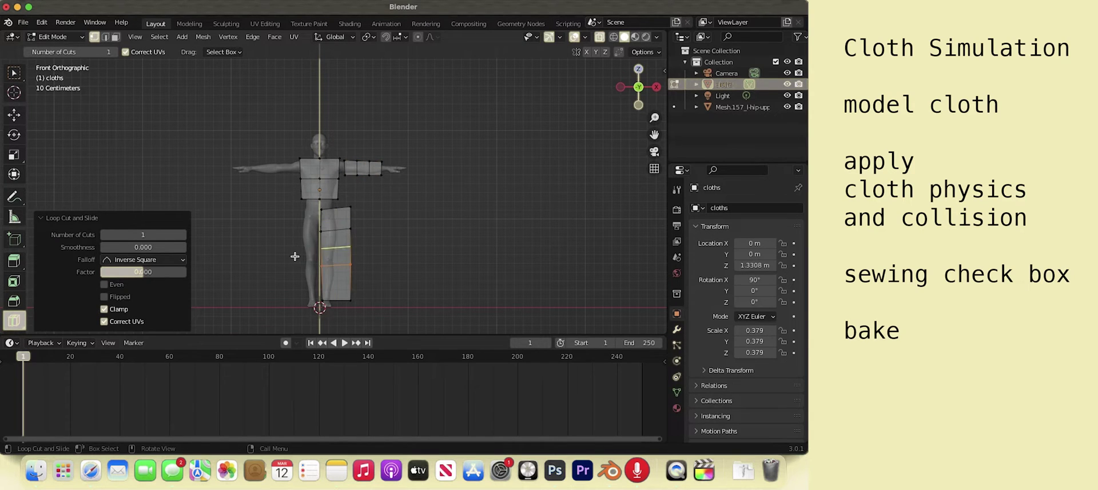
left_click(182, 235)
Move the leg panel's outer edge inward along X by about 0.076 m
left_click(16, 72)
left_click_drag(338, 198, 365, 310)
key("g")
key("x")
left_click(352, 286)
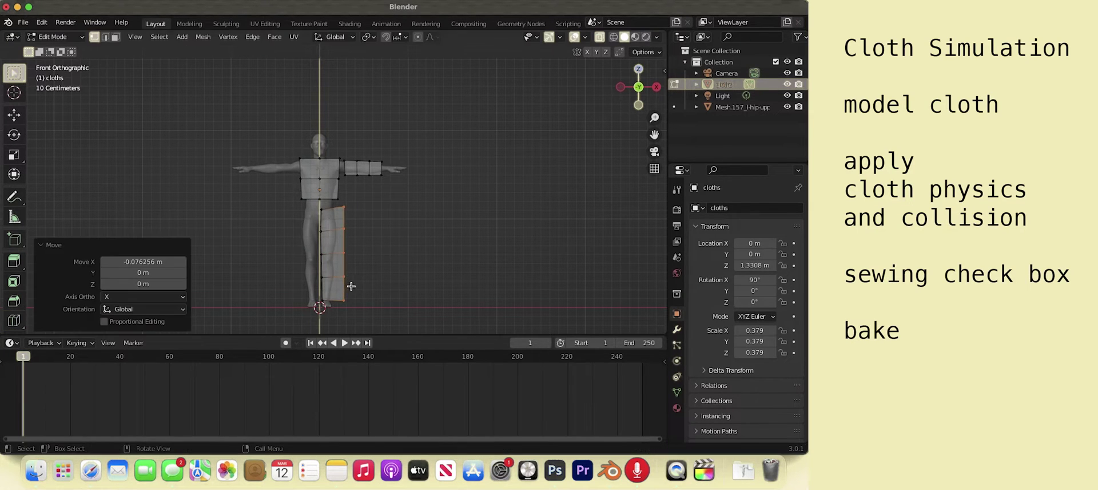
Subdivide the whole torso panel with 15 cuts
scroll(380, 253, "up", 1)
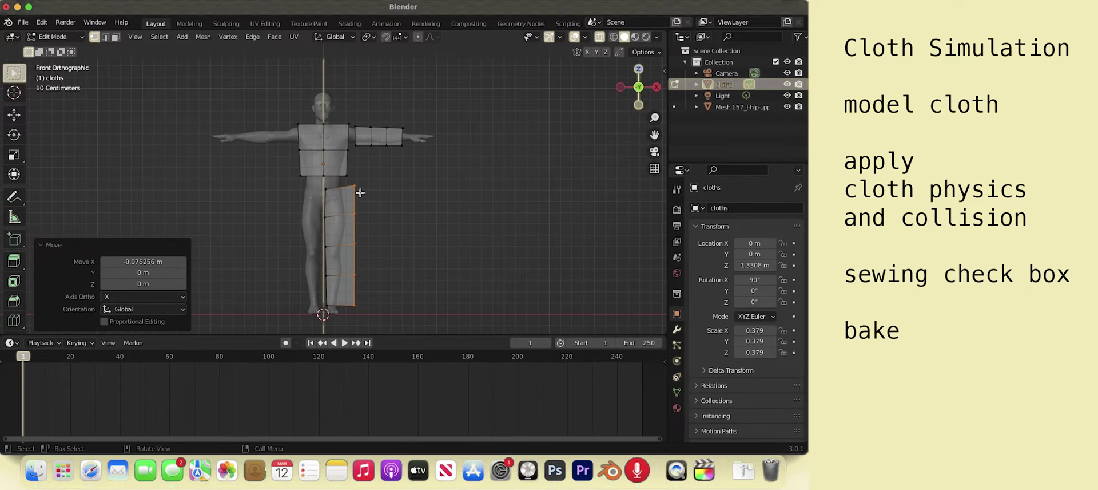
scroll(359, 192, "up", 2)
middle_click_drag(358, 191, 350, 173, "shift")
left_click_drag(264, 82, 350, 161)
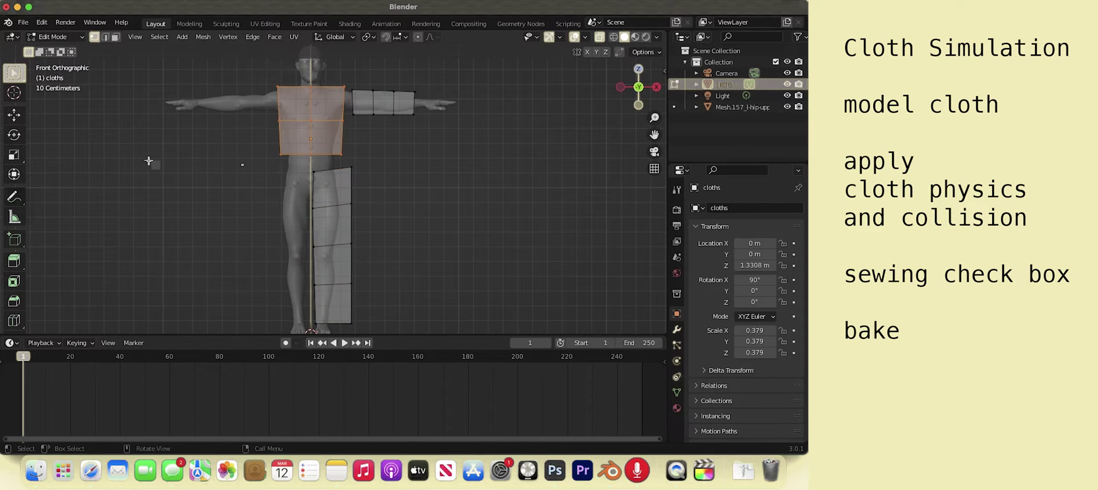
right_click(298, 117)
left_click(299, 123)
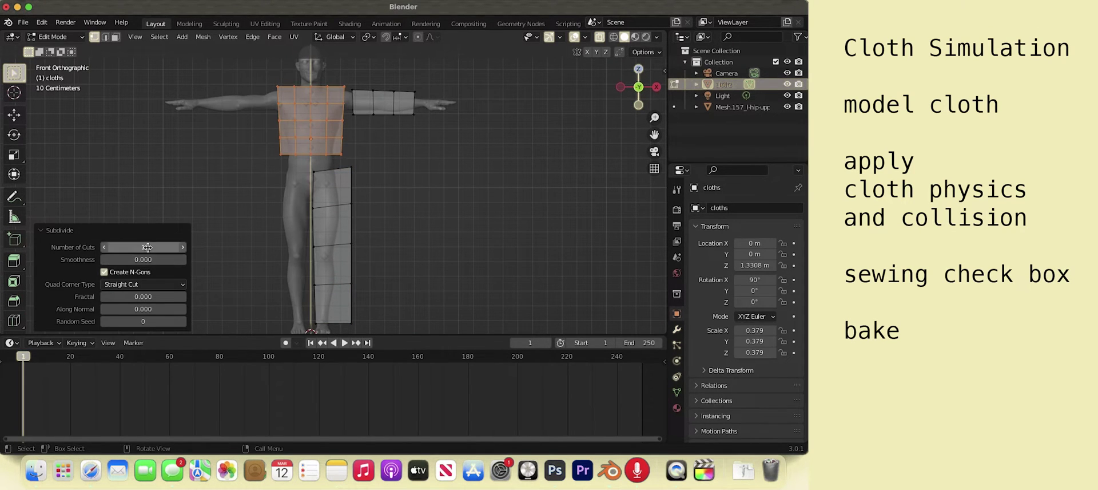
left_click(148, 247)
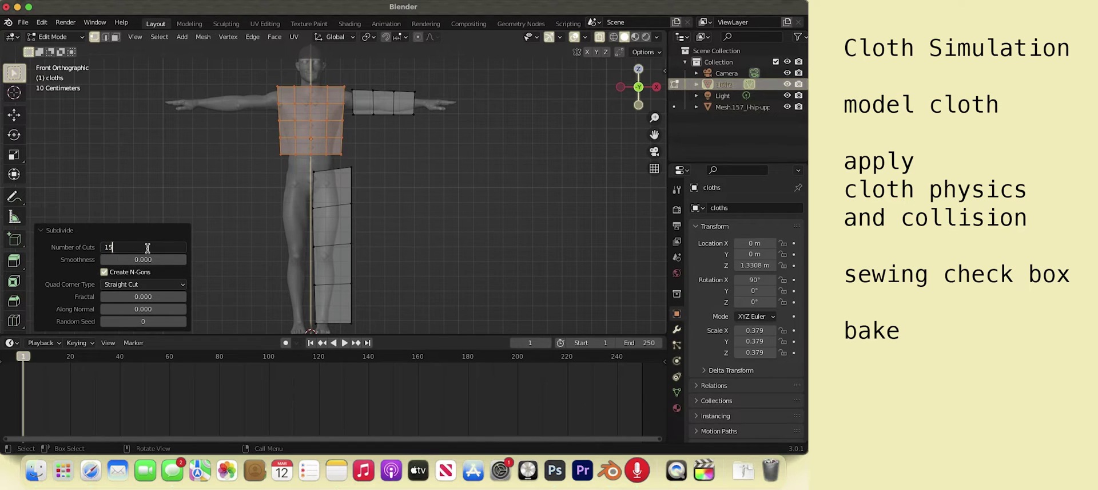
type("15")
key("Return")
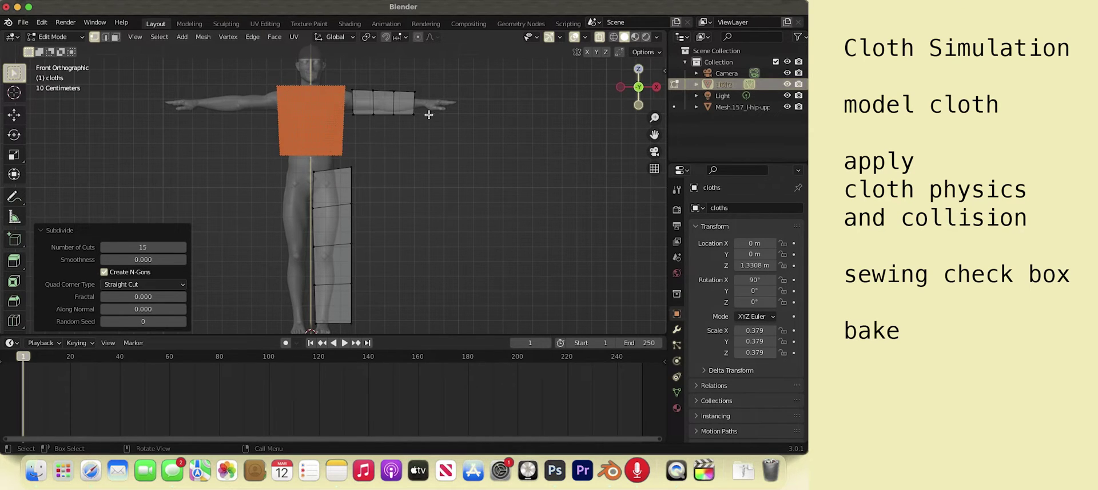
Subdivide the whole sleeve panel with 10 cuts
left_click_drag(433, 119, 344, 77)
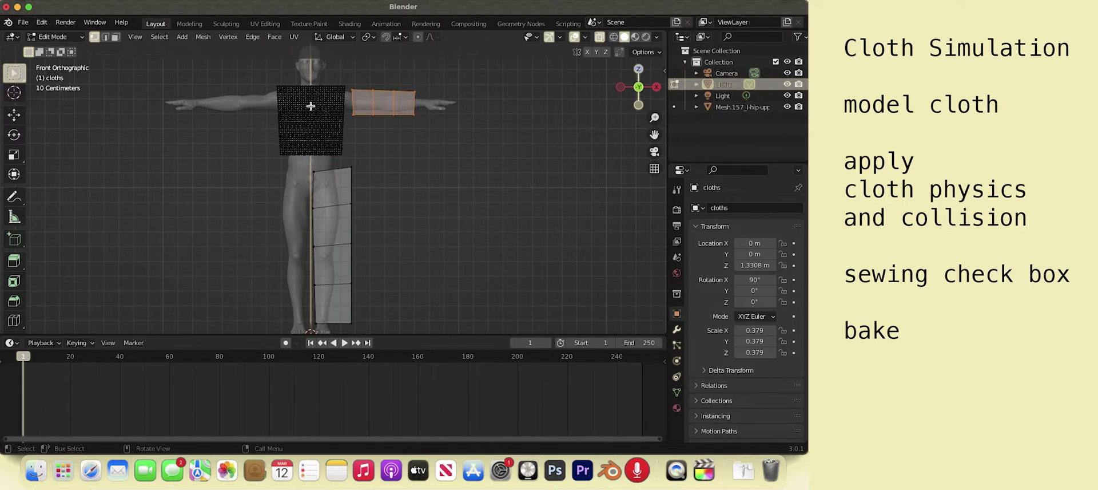
right_click(367, 103)
left_click(367, 102)
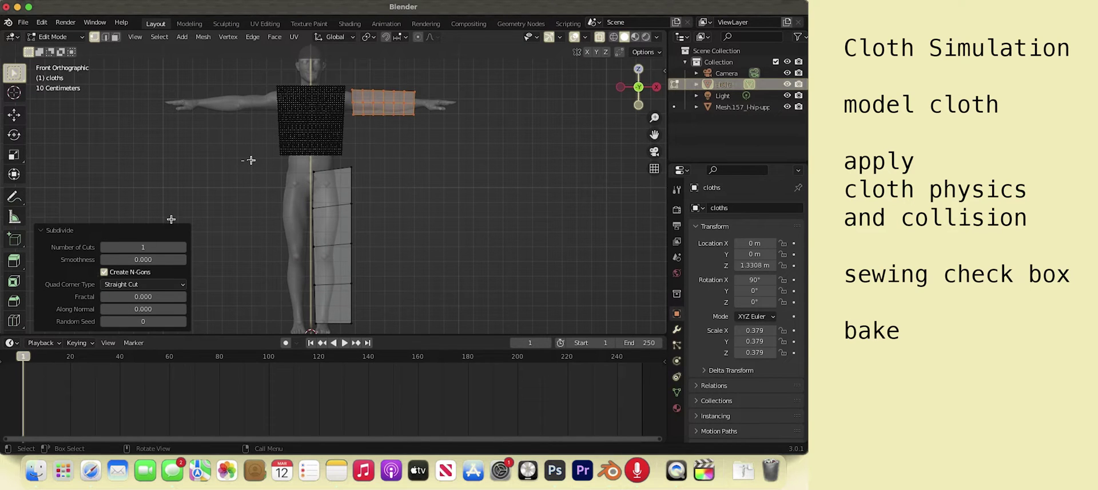
left_click_drag(181, 248, 246, 249)
Fill a face between the torso's upper shoulder corner and the sleeve's upper inner corner
scroll(374, 100, "up", 4)
middle_click_drag(374, 101, 387, 197, "shift")
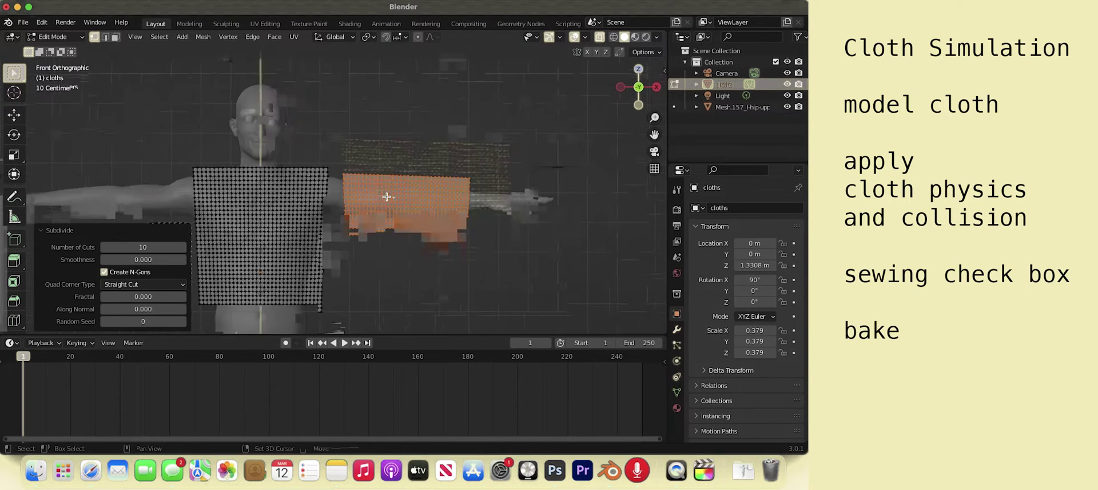
scroll(386, 197, "up", 2)
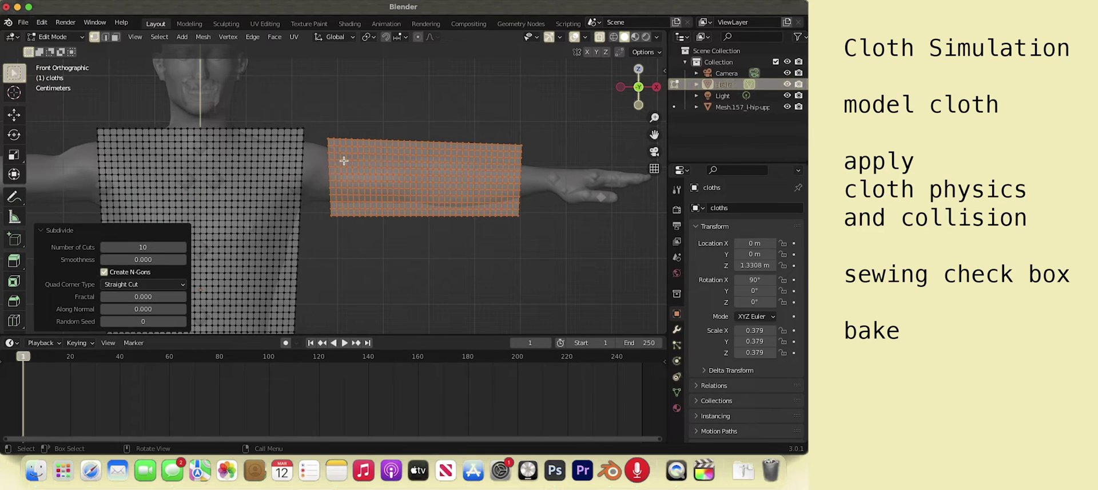
left_click(332, 123)
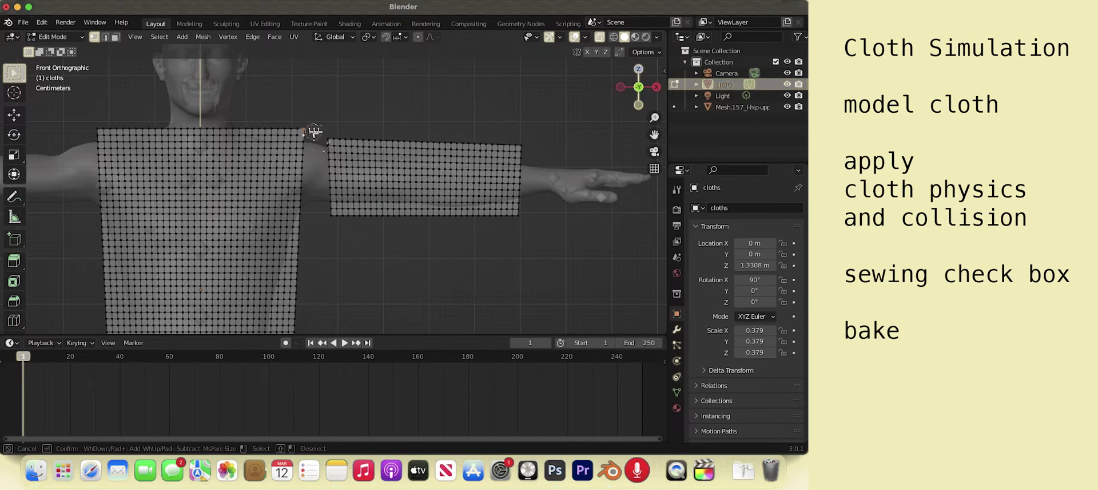
left_click(323, 143, "shift")
left_click(308, 131, "shift")
left_click(322, 142, "shift")
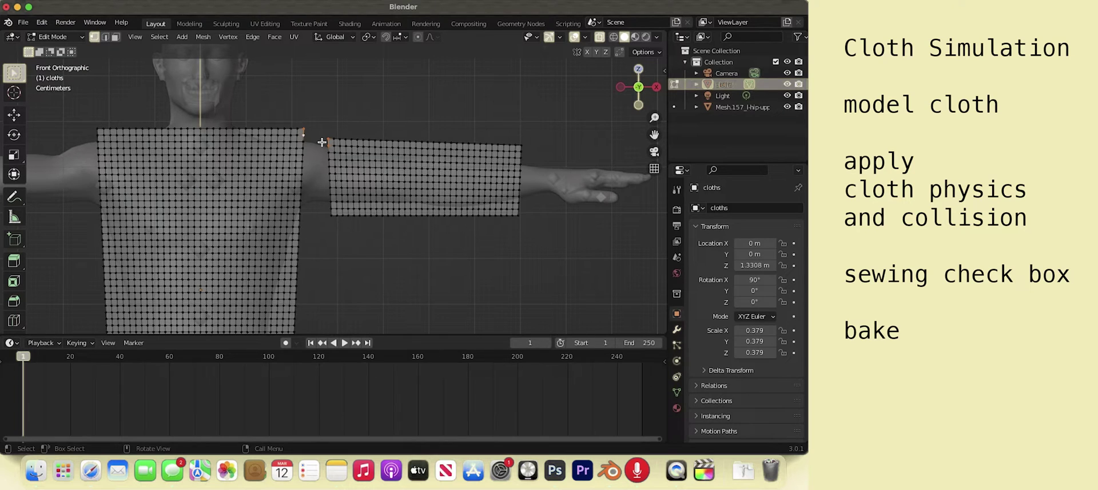
key("c")
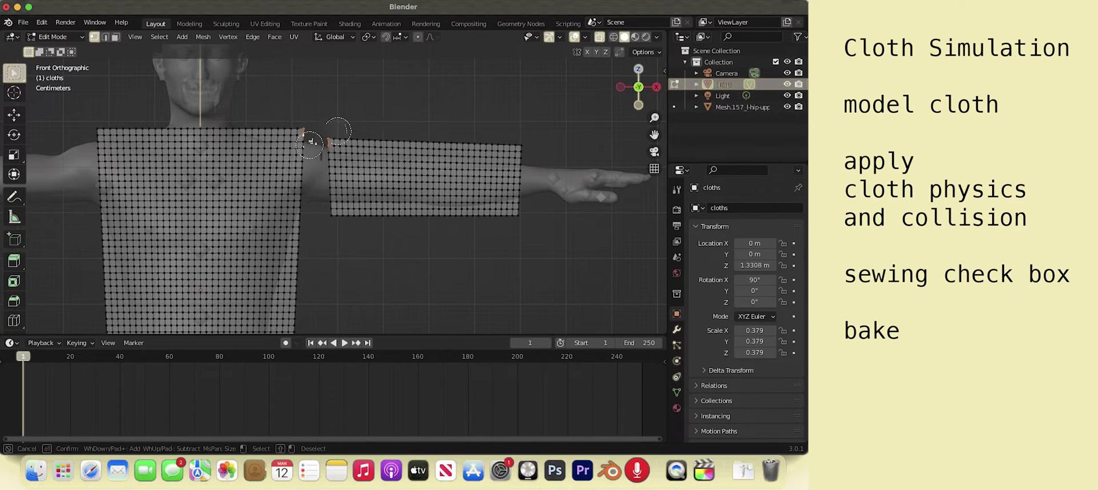
middle_click(313, 132)
key("Escape")
left_click(317, 132, "shift")
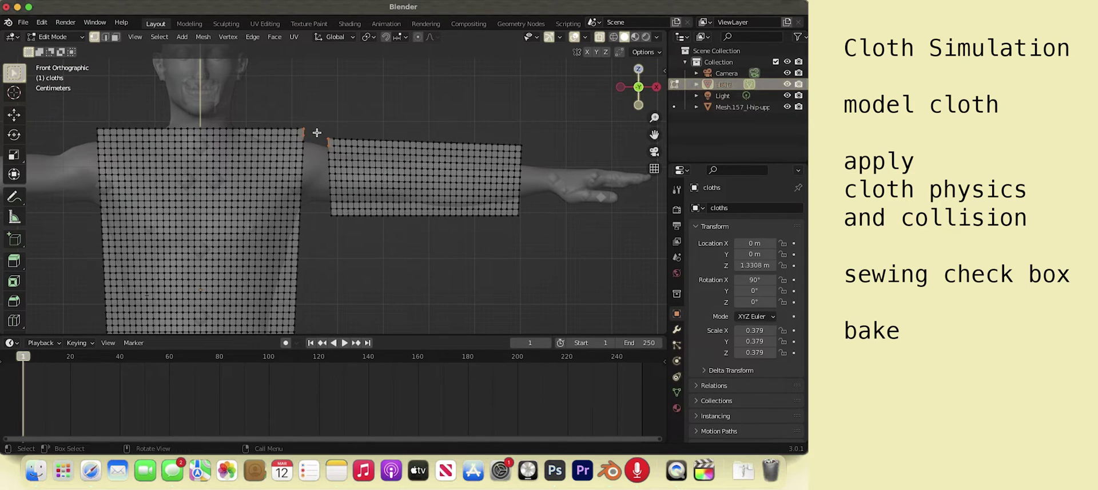
key("f")
Fill the remaining armhole gap with faces between the torso's side and the sleeve's inner edge, down to the sleeve's lower corner
left_click_drag(297, 132, 311, 145)
mouse_move(336, 143)
left_mouse_down("shift")
mouse_move(310, 152)
mouse_move(316, 163)
left_mouse_up("shift")
key("f")
key("f")
key("f")
key("f")
key("f")
key("f")
key("f")
key("f")
key("c")
left_click(329, 184)
left_click(302, 176)
key("f")
key("f")
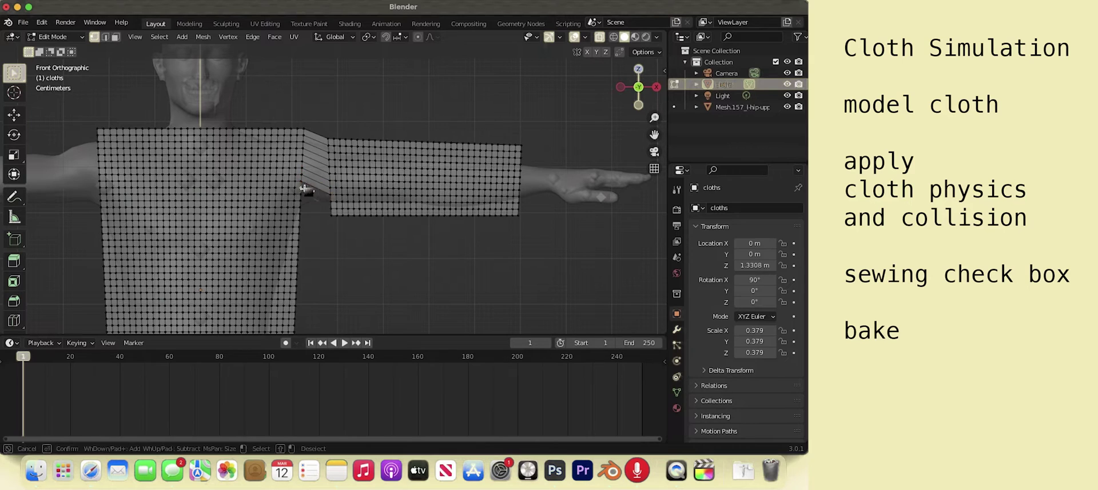
key("f")
key("c")
left_click(302, 192)
key("f")
key("c")
left_click(330, 213)
left_click(304, 200)
key("f")
Extrude the sleeve panel's lower edge downward along Z twice to add two rows of faces
left_click_drag(326, 211, 523, 235)
key("e")
key("z")
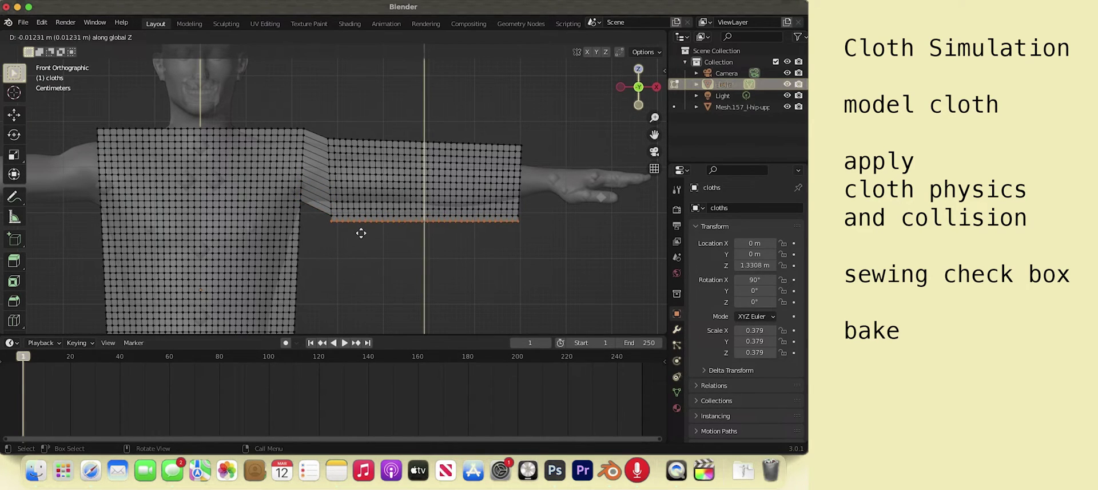
left_click(363, 235)
key("e")
key("z")
left_click(362, 243)
Fill faces between the torso's side and the newly extruded sleeve rows to close the underarm gap
left_click(305, 208)
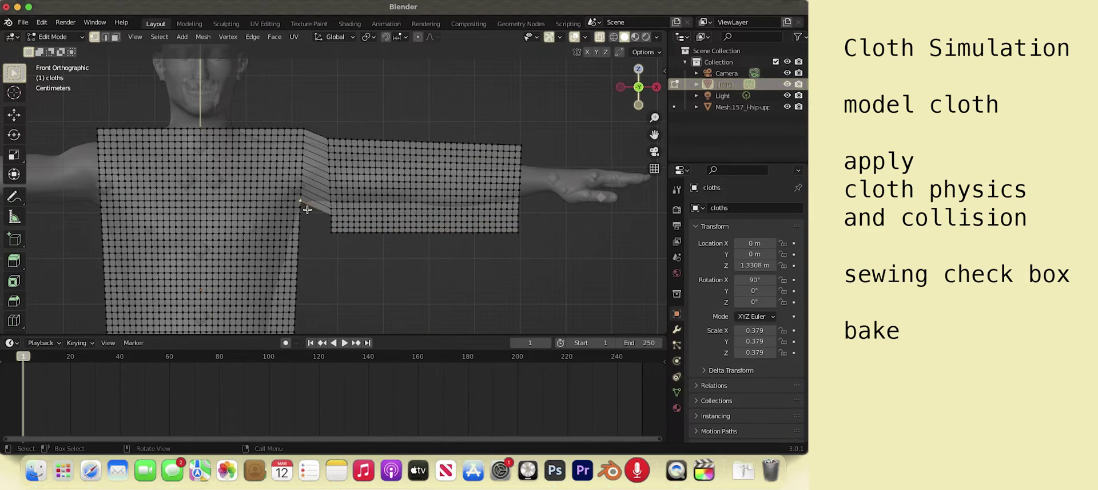
left_click(331, 220, "shift")
key("f")
left_click(300, 215)
left_click(330, 223, "shift")
key("f")
left_click(300, 219)
left_click(327, 232, "shift")
key("f")
Move the whole sleeve panel slightly upward along Z toward the torso's shoulder line
left_click_drag(324, 132, 529, 242)
key("g")
key("z")
left_click(445, 235)
scroll(441, 247, "down", 6)
scroll(439, 249, "down", 5, "shift")
left_click(439, 249)
Subdivide the whole leg panel with 16 cuts
scroll(375, 174, "up", 2)
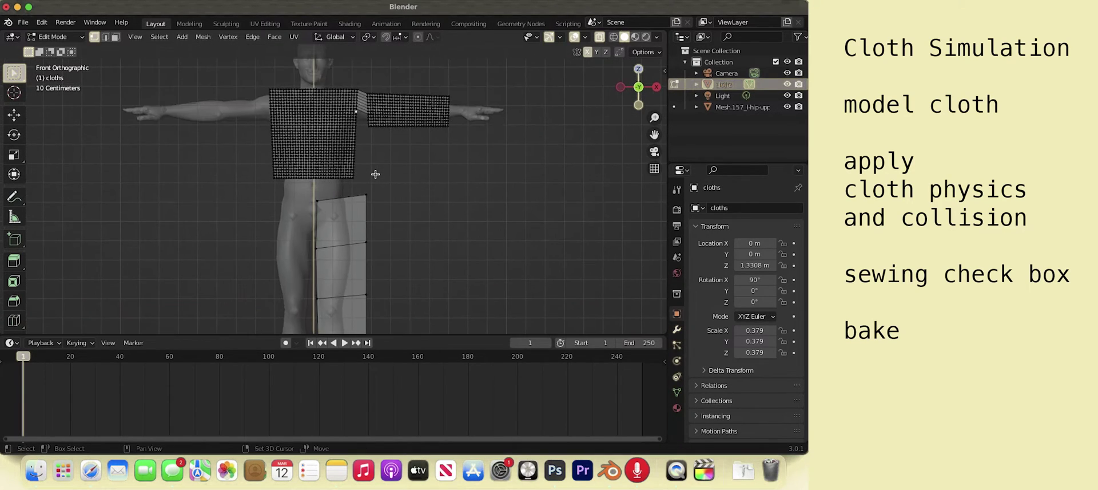
scroll(375, 173, "up", 4, "ctrl")
scroll(414, 139, "down", 4, "ctrl")
scroll(414, 139, "down", 5, "shift")
left_click_drag(390, 86, 270, 324)
right_click(323, 205)
left_click(323, 205)
scroll(323, 204, "up", 3)
left_click(174, 247)
type("10")
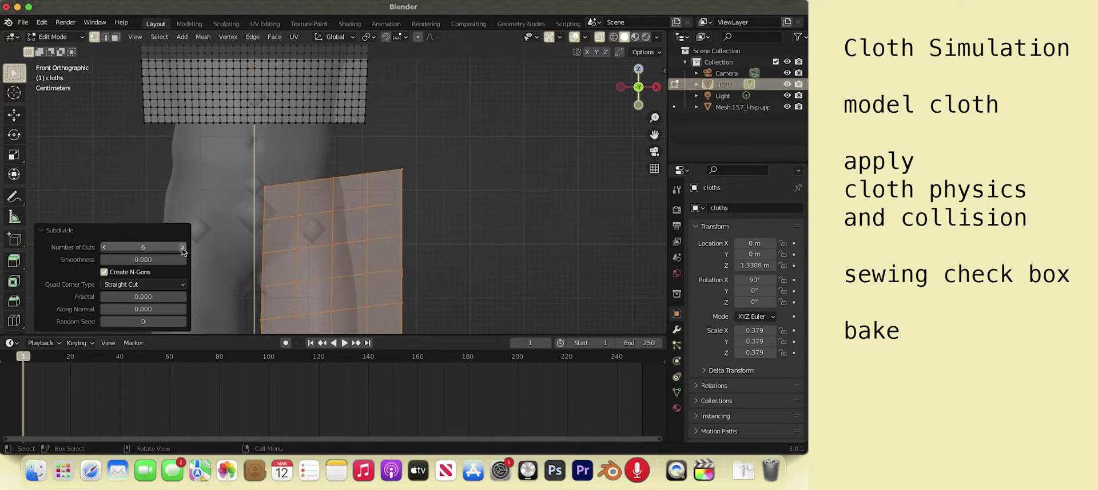
key("Return")
left_click(168, 249)
type("16")
key("Return")
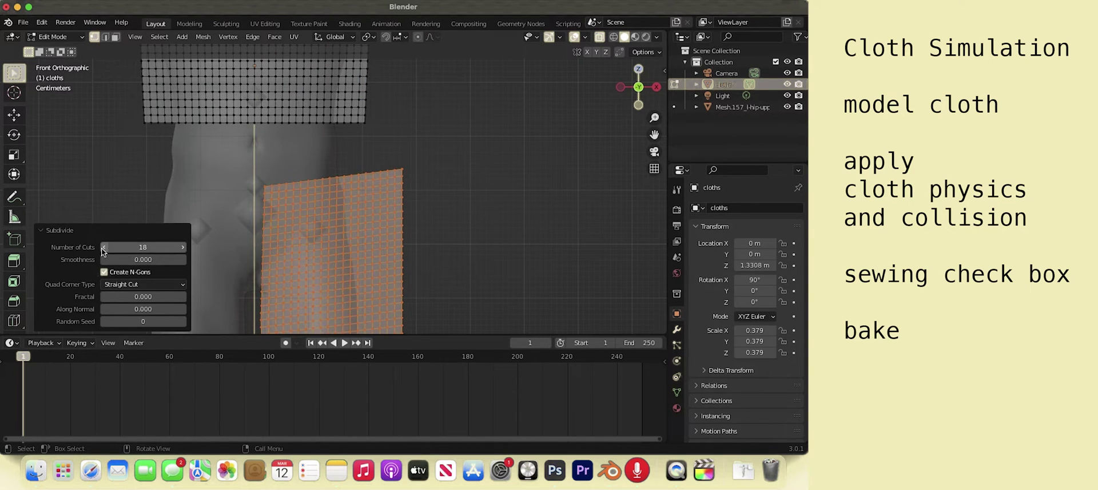
Fill the first faces between the torso's lower edge and the leg panel's upper edge, working outward from the centre line
key("alt+a")
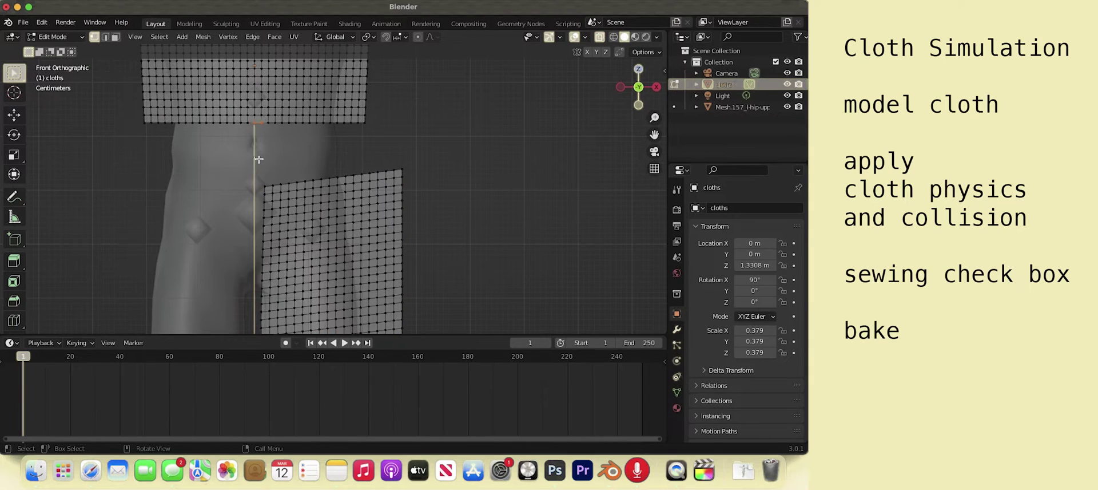
key("c")
key("f")
key("alt+a")
key("c")
left_click(267, 123)
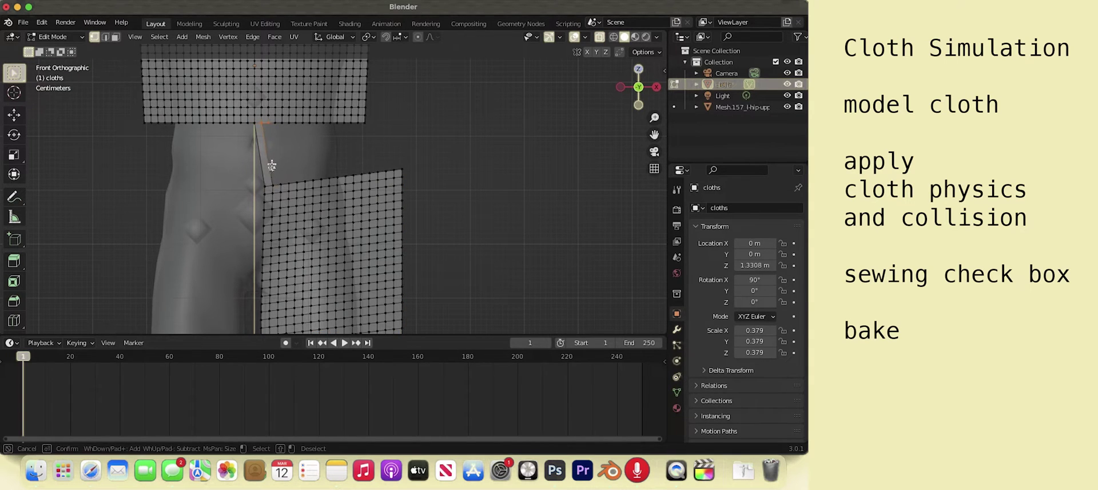
left_click(276, 182)
key("Escape")
key("f")
key("alt+a")
key("c")
left_click(274, 124)
left_click(284, 183)
key("Escape")
key("f")
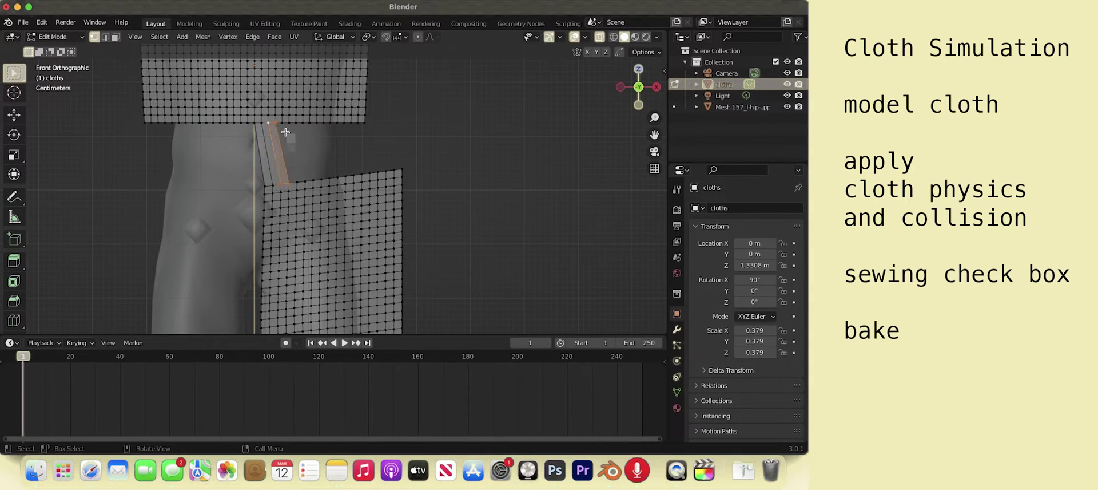
key("alt+a")
key("c")
left_click(281, 124)
left_click(293, 183)
key("Escape")
key("f")
Continue filling faces between the waist edge and the leg panel's upper edge up to about the middle of the gap
key("alt+a")
key("c")
left_click(288, 123)
left_click(303, 184)
key("Escape")
key("f")
key("alt+a")
key("c")
left_click(294, 123)
left_click(308, 180)
key("Escape")
key("c")
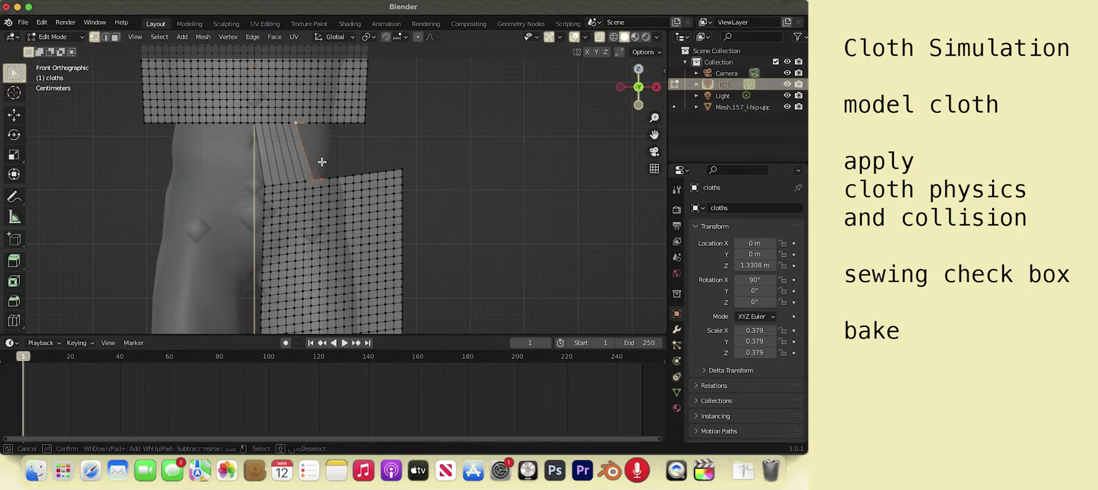
key("Escape")
key("f")
key("alt+a")
key("c")
left_click(308, 124)
key("Escape")
key("f")
key("alt+a")
key("c")
left_click(314, 123)
left_click(333, 176)
key("Escape")
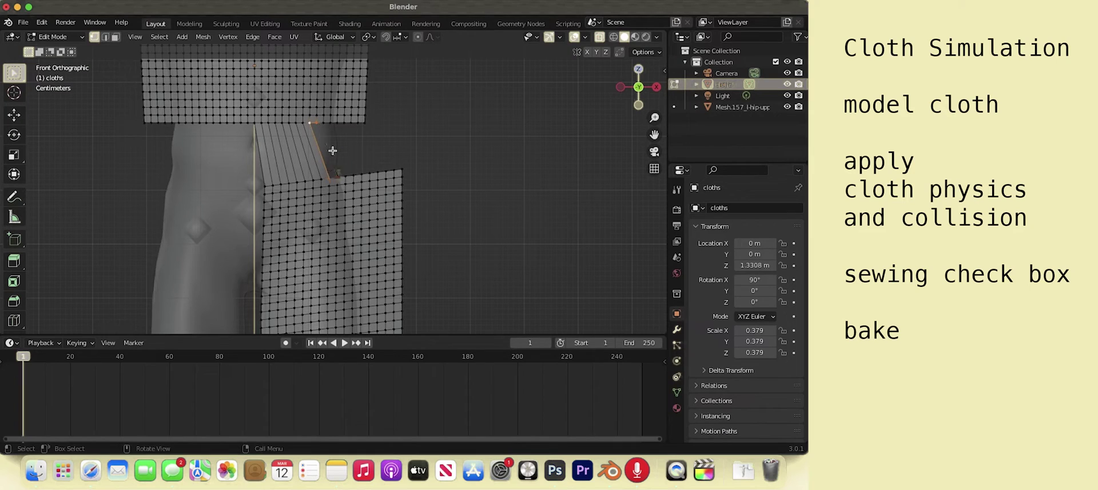
key("f")
Fill the rest of the waist gap with faces up to the torso's outer lower corner
key("alt+a")
key("c")
left_click(321, 123)
left_click(341, 176)
key("Escape")
key("f")
key("alt+a")
key("c")
left_click(327, 123)
left_click(349, 175)
key("Escape")
key("f")
key("alt+a")
key("c")
left_click(335, 123)
left_click(358, 174)
key("Escape")
key("f")
key("f")
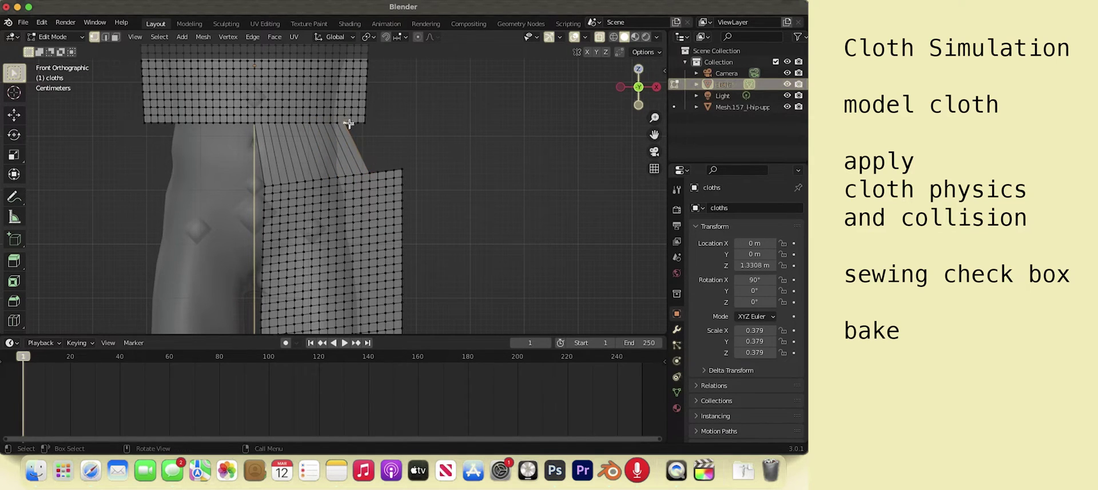
key("f")
key("f")
key("f")
key("f")
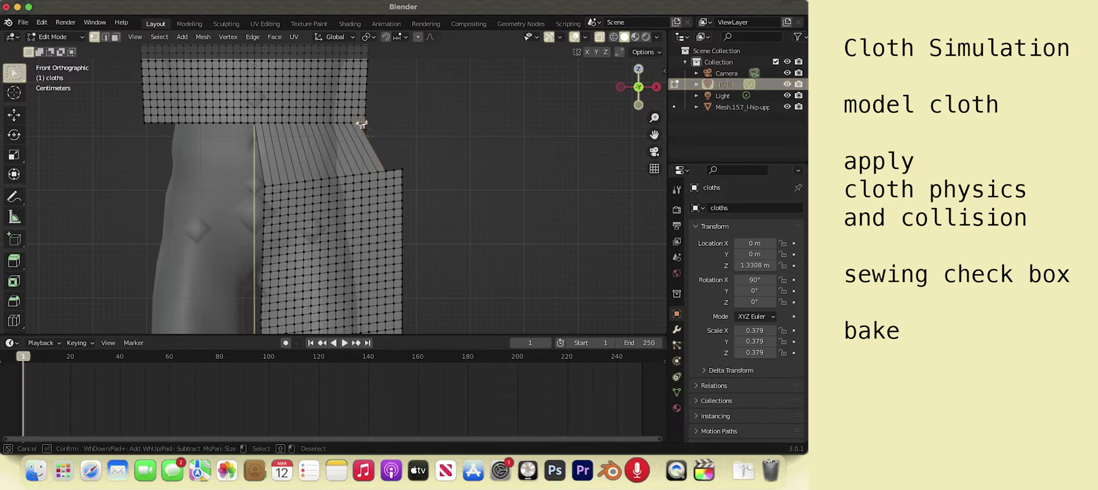
Delete the leg panel's outermost column of vertices so its outer edge ends at the bridged waist
left_click(403, 177, "alt")
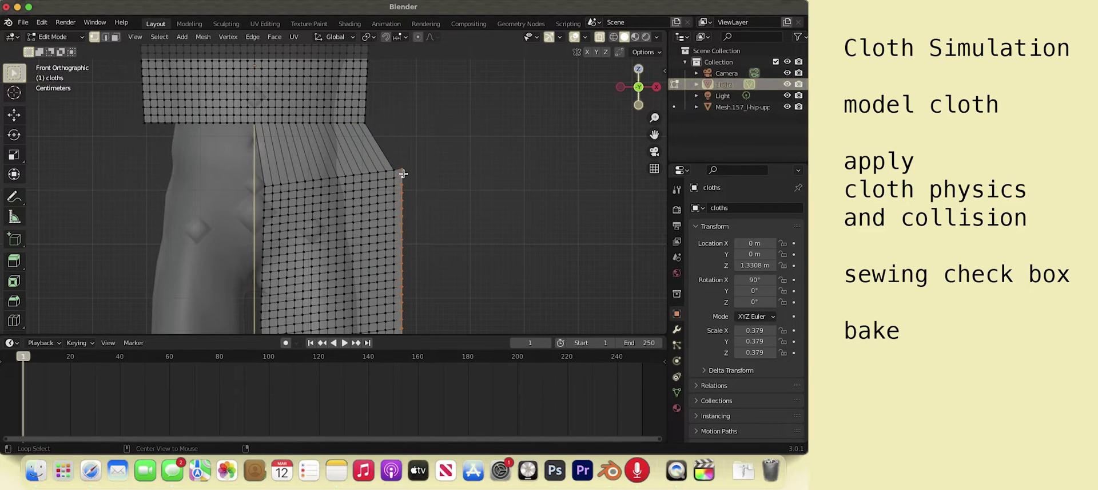
right_click(404, 175)
left_click(377, 399)
Extrude the upper part of the leg panel's inner edge about 0.07 m along negative X, across the centre line
scroll(448, 252, "down", 2)
left_click_drag(286, 164, 295, 313)
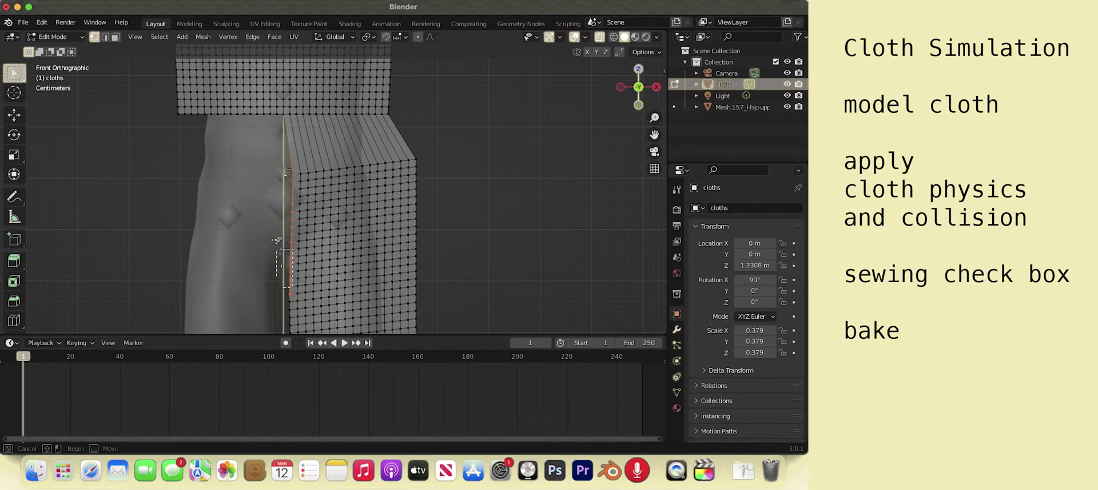
left_click_drag(277, 168, 294, 328)
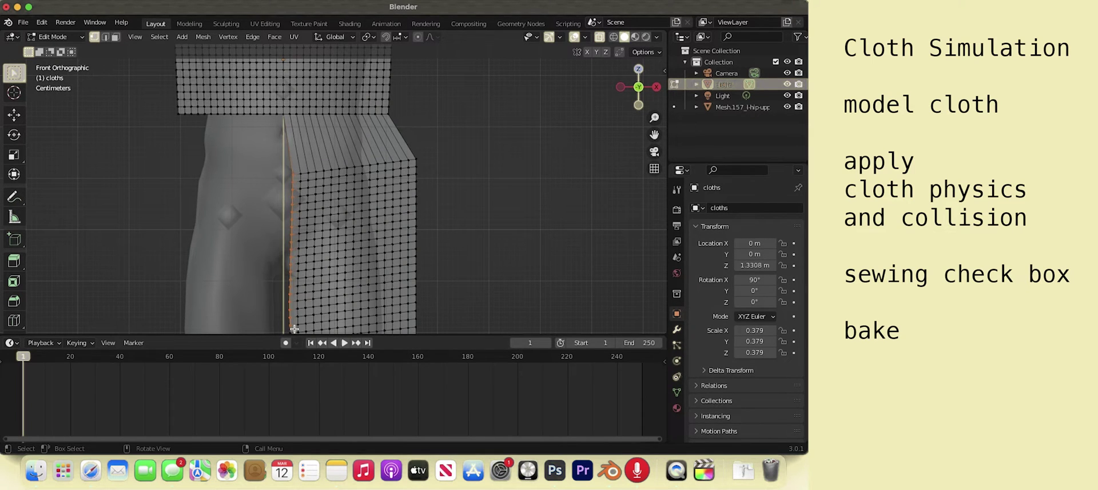
key("e")
key("x")
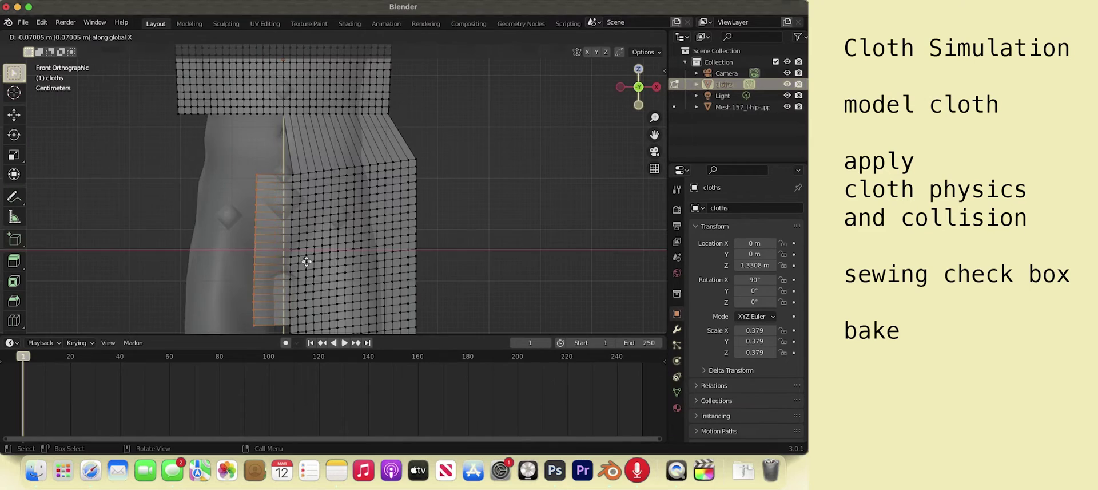
left_click(305, 263)
Select the sleeve's wrist edge and scale it to about 0.86 with smooth proportional editing of size about 0.10
scroll(431, 210, "down", 6)
left_click_drag(459, 190, 451, 143)
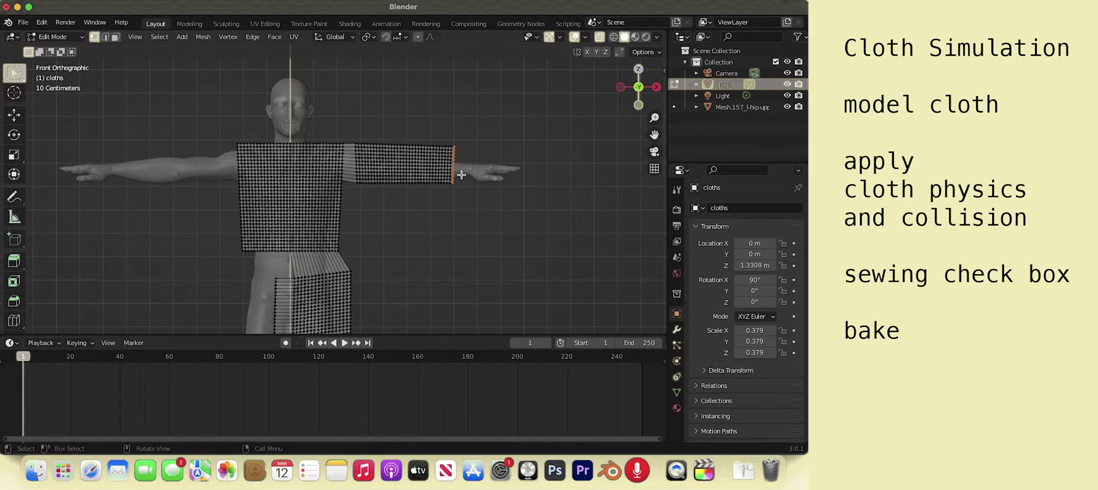
scroll(458, 179, "up", 6)
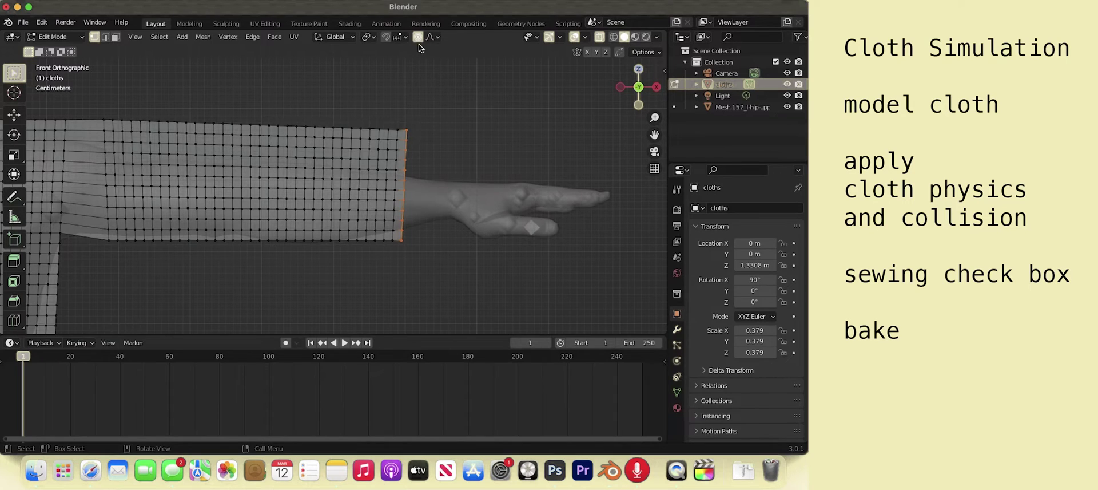
key("s")
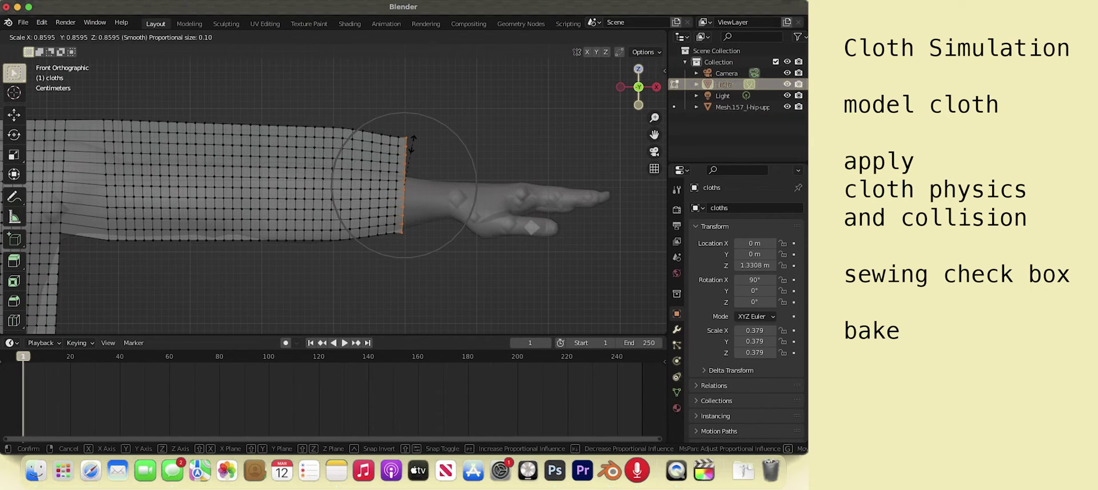
left_click(413, 144)
Lower the sleeve's wrist edge about 0.03 m along Z with smooth proportional editing of size about 0.42
key("g")
key("z")
scroll(411, 161, "down", 15)
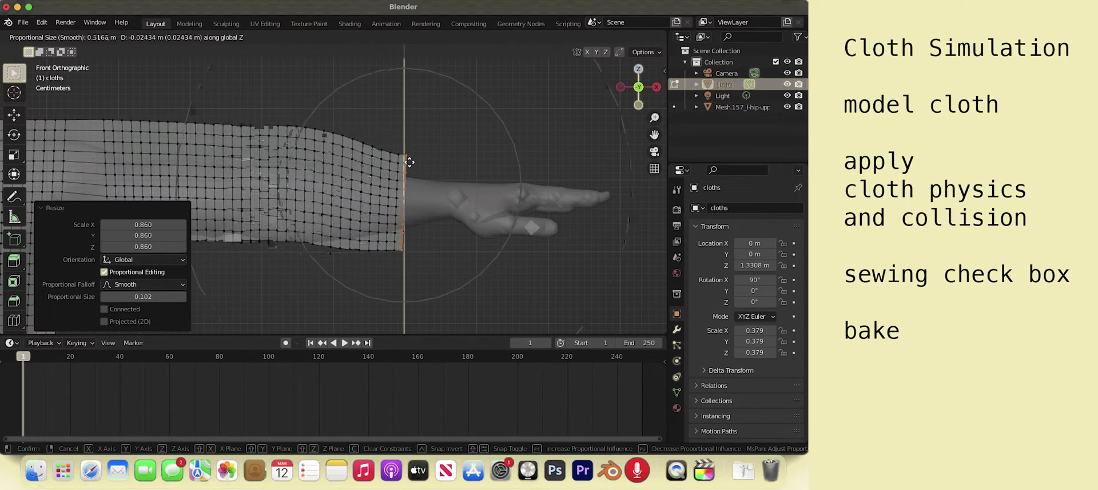
left_click(413, 174)
scroll(419, 180, "down", 2)
scroll(421, 182, "left", 4, "shift")
In Sculpt Mode, symmetrize the cloth mesh in the +X to -X direction
left_click(59, 38)
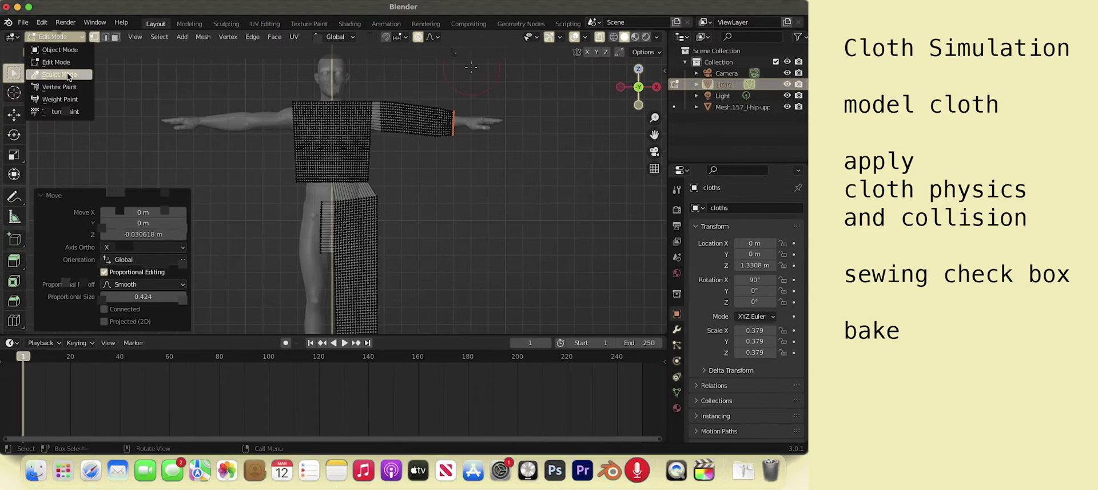
left_click(66, 74)
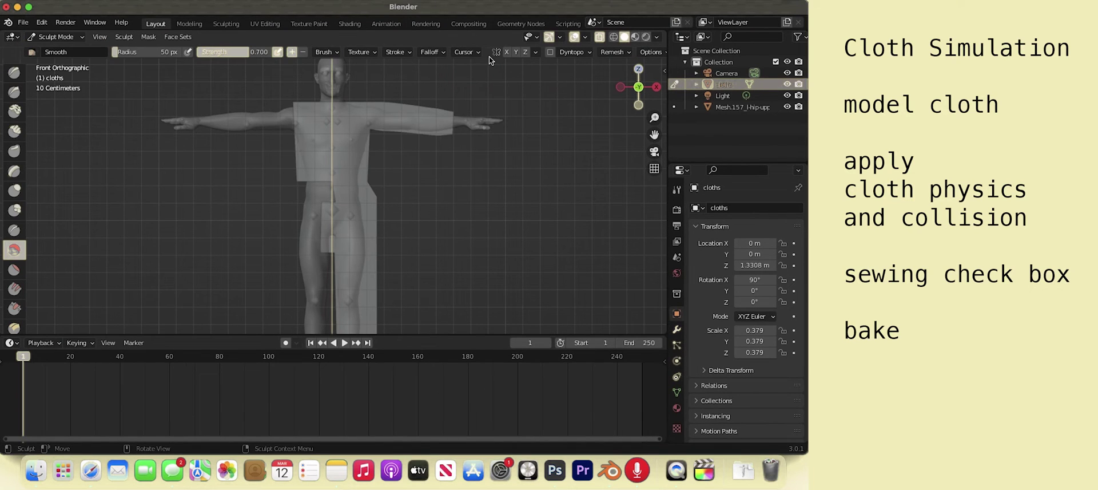
left_click(535, 54)
left_click(537, 209)
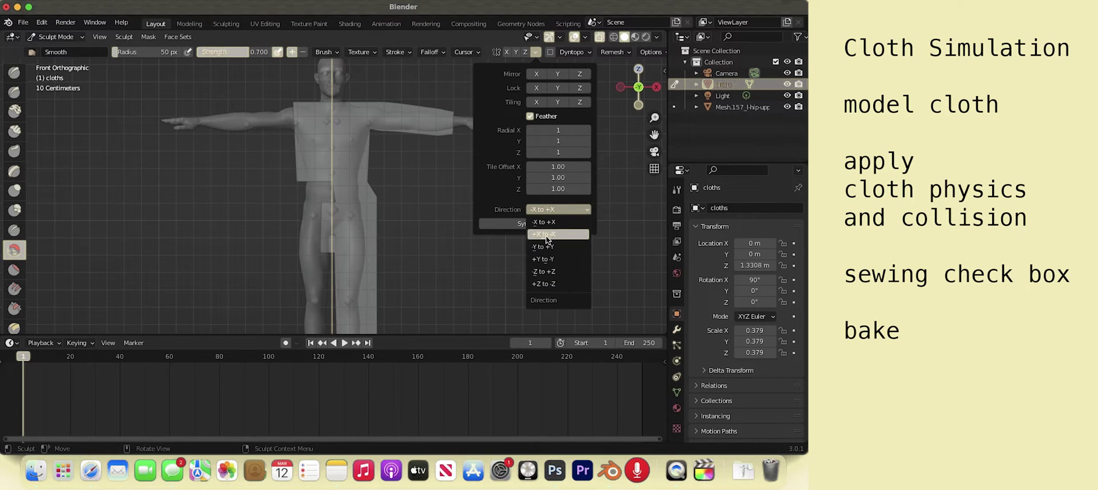
left_click(544, 235)
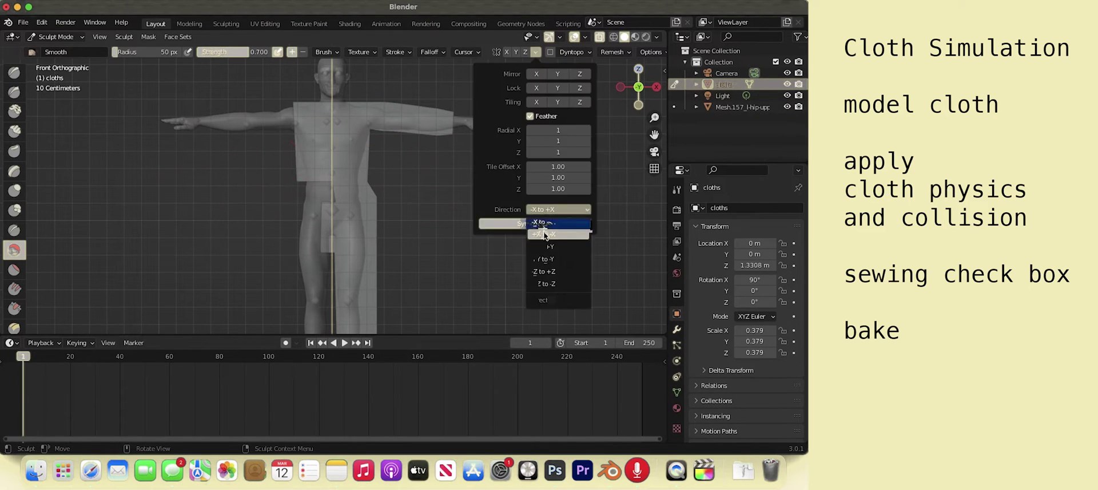
left_click(545, 235)
left_click(539, 223)
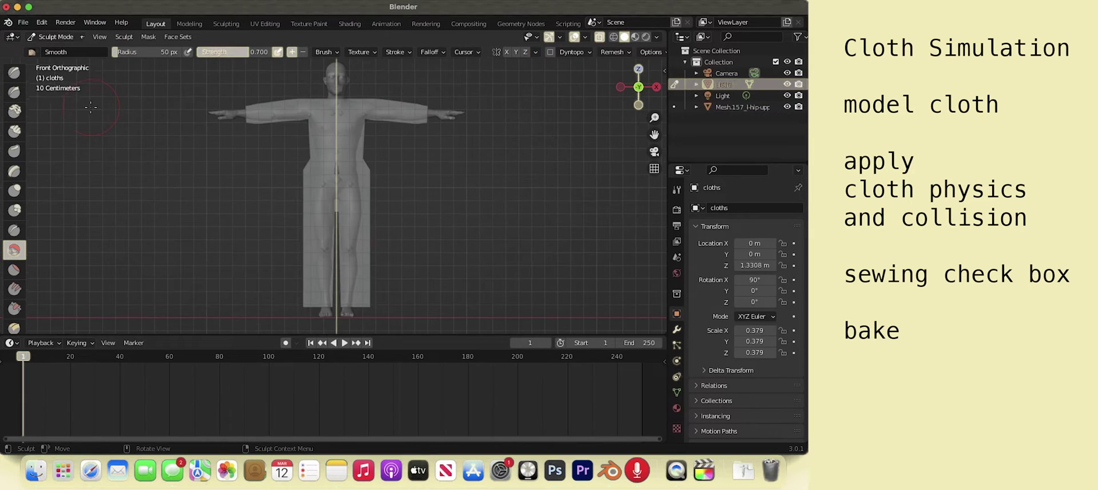
Return to Edit Mode and scale the trouser leg's bottom hem to about 0.5 with smooth proportional editing and X mirroring
left_click(53, 37)
left_click(76, 78)
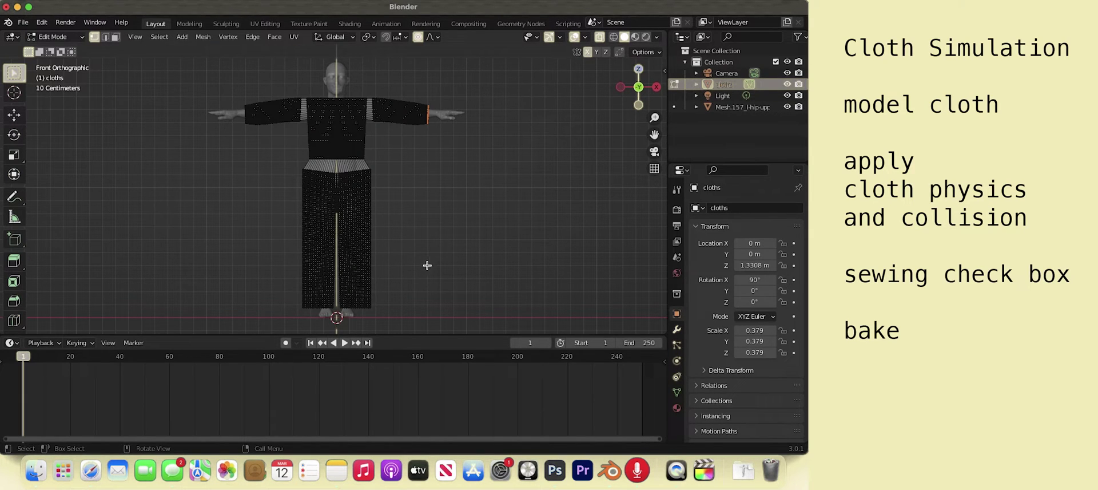
left_click_drag(387, 318, 338, 308)
key("s")
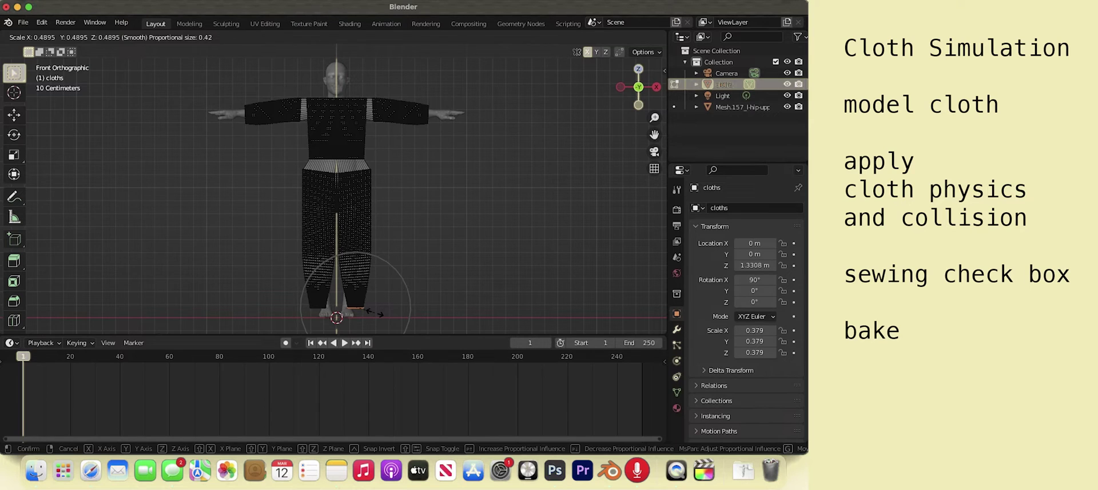
left_click(374, 313)
scroll(374, 312, "up", 5)
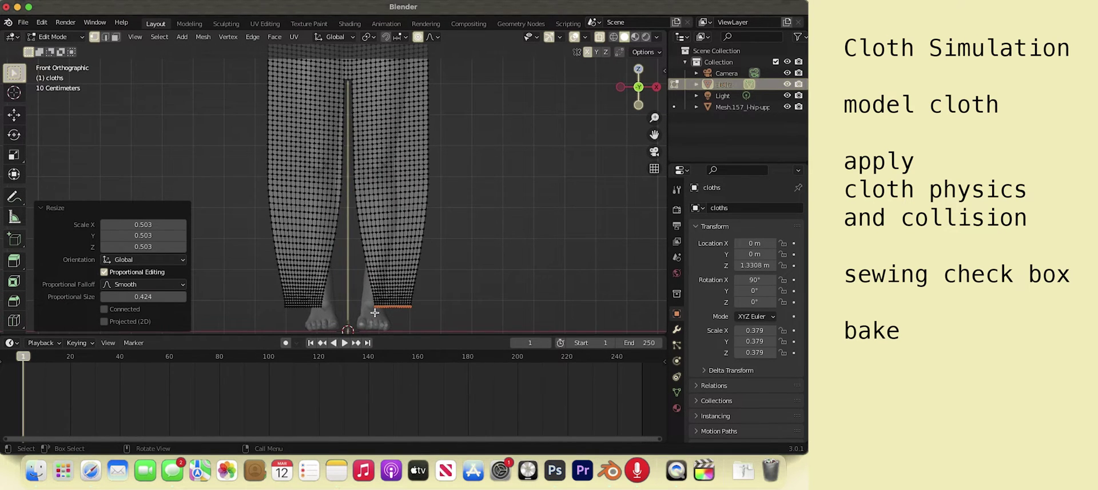
Shift the trouser hem about 0.065 m inward along X and raise it about 0.03 m with proportional editing
key("g")
key("x")
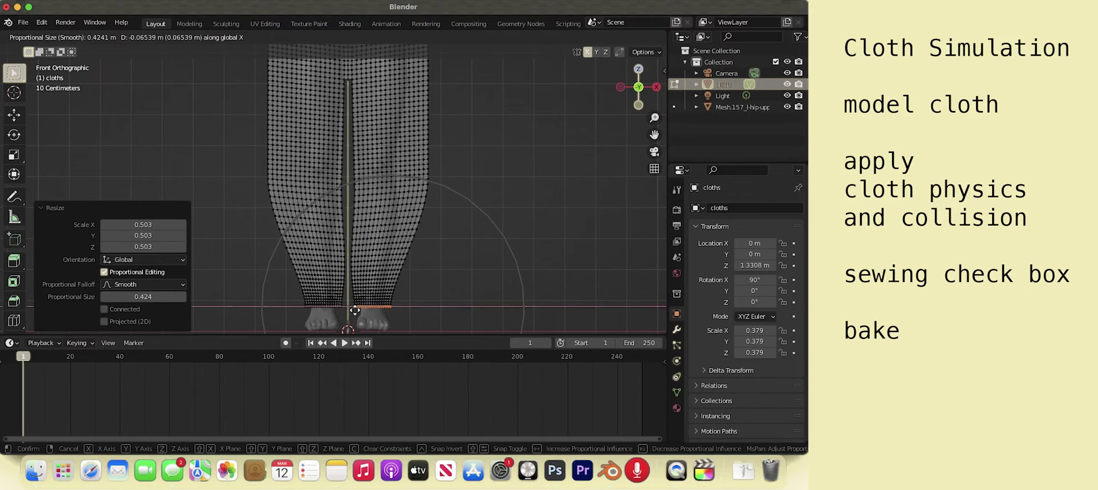
left_click(355, 311)
key("g")
left_click(362, 297)
Extrude the whole cloth mesh about 0.436 m along Y so it encloses the body from front to back
scroll(372, 289, "up", 6)
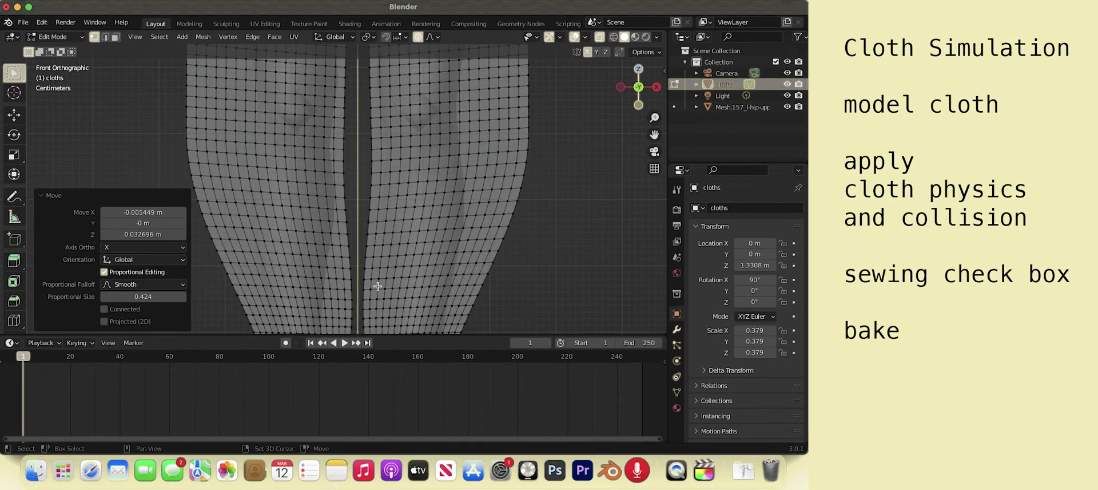
scroll(377, 286, "down", 10)
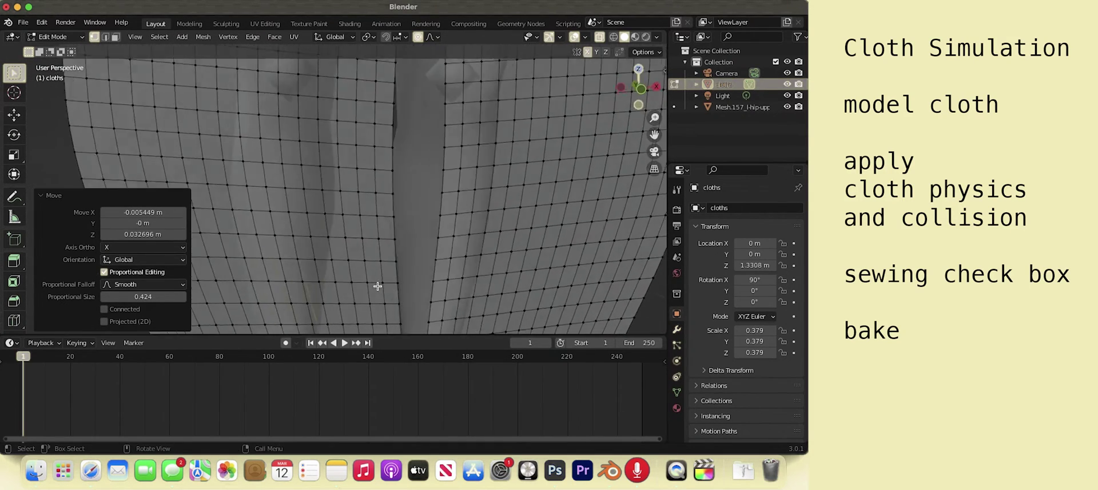
key("KP_3")
key("g")
key("y")
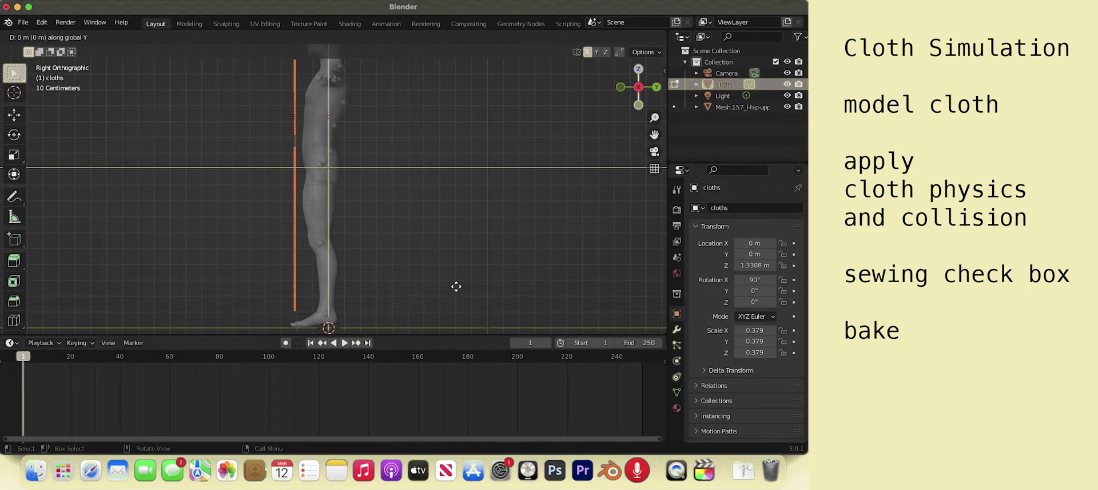
left_click(526, 287)
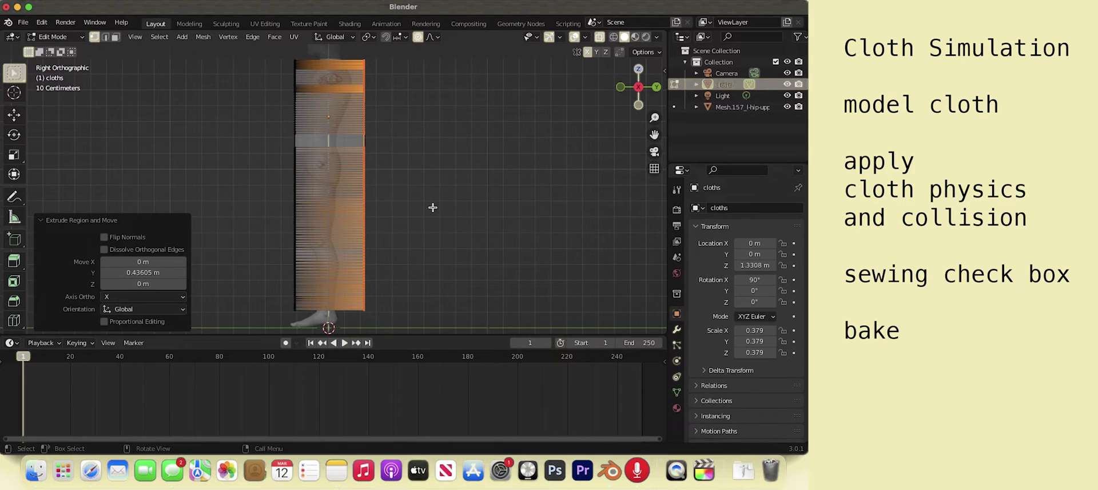
scroll(433, 207, "right", 10)
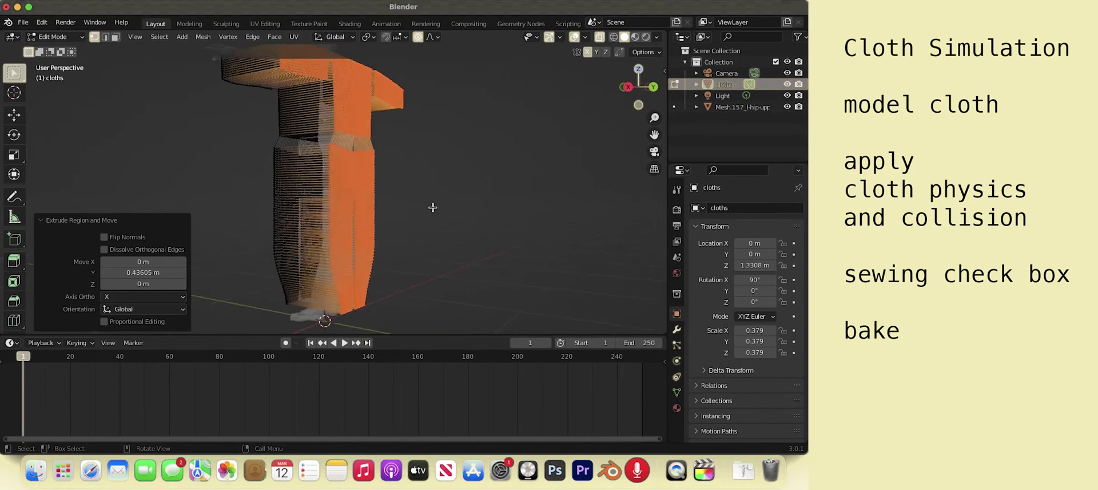
scroll(433, 207, "right", 10)
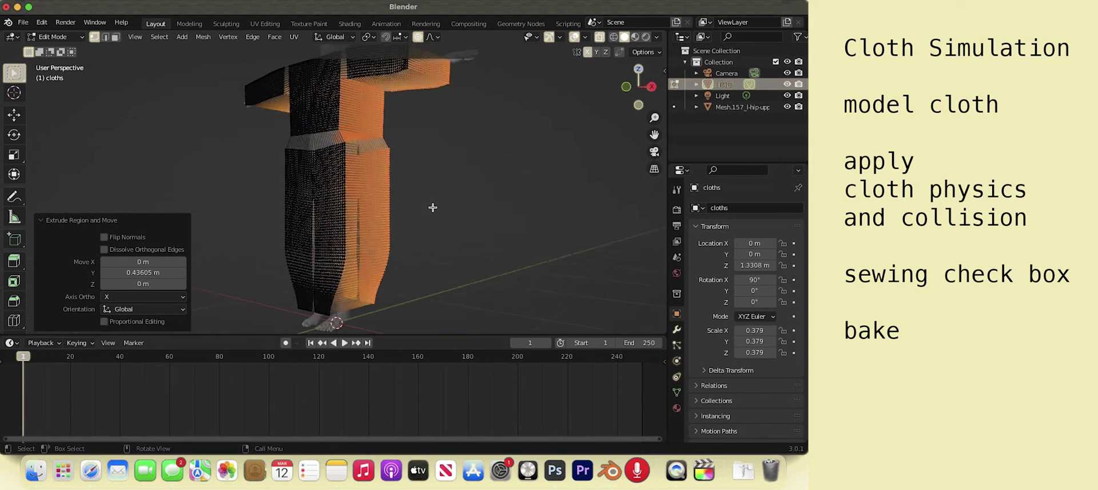
Switch to face selection and circle-select the faces closing the bottom openings of both trouser legs
left_click(107, 39)
left_click(96, 38)
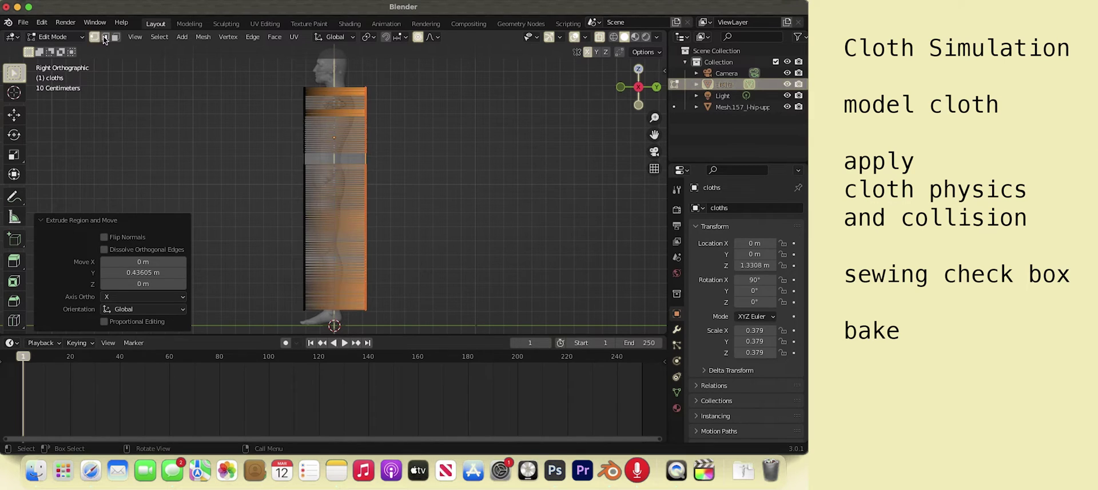
left_click(105, 38)
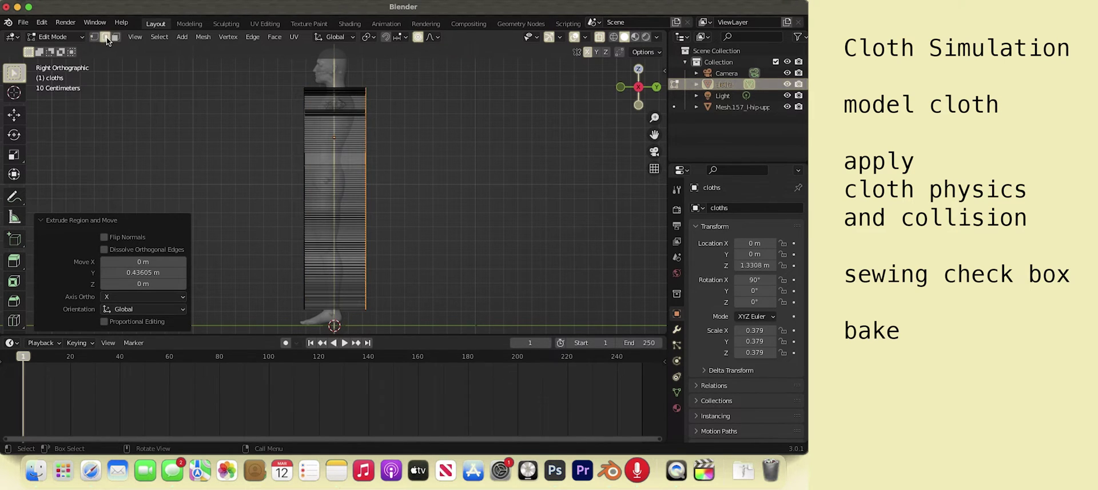
left_click(118, 38)
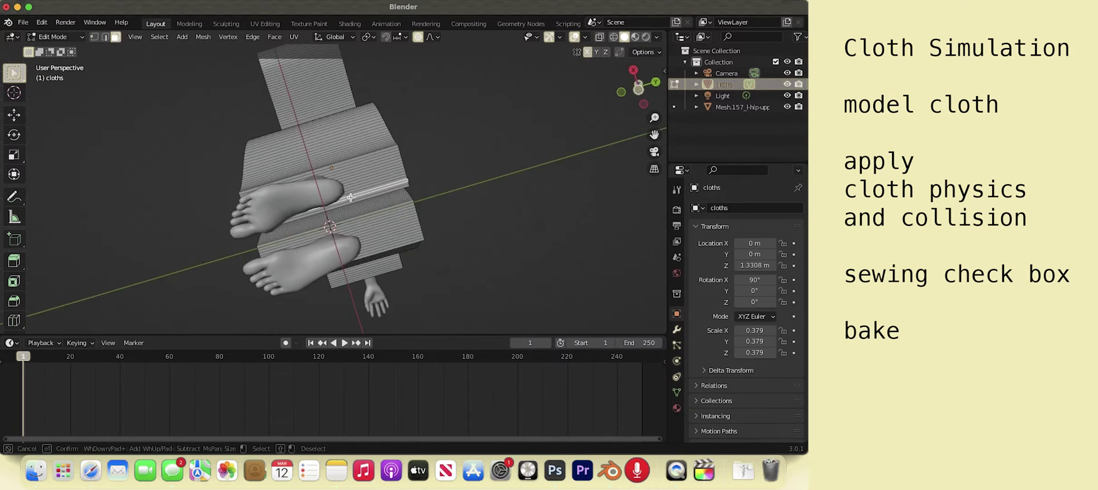
left_click(350, 197)
left_click_drag(350, 191, 346, 177)
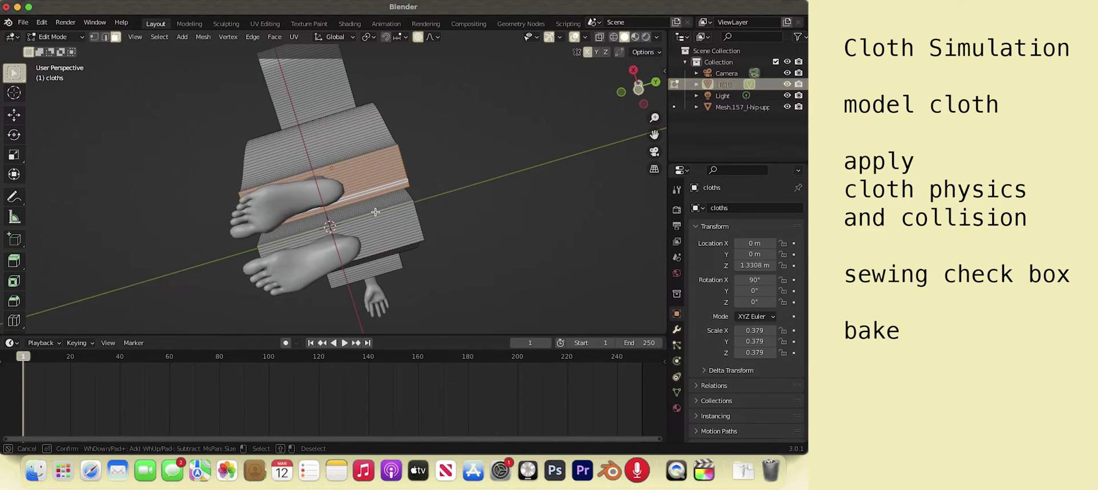
left_click(379, 248)
Add the faces closing the wrist openings of both sleeves to the selection, working from the right and left views
key("KP_3")
left_click_drag(387, 183, 392, 122)
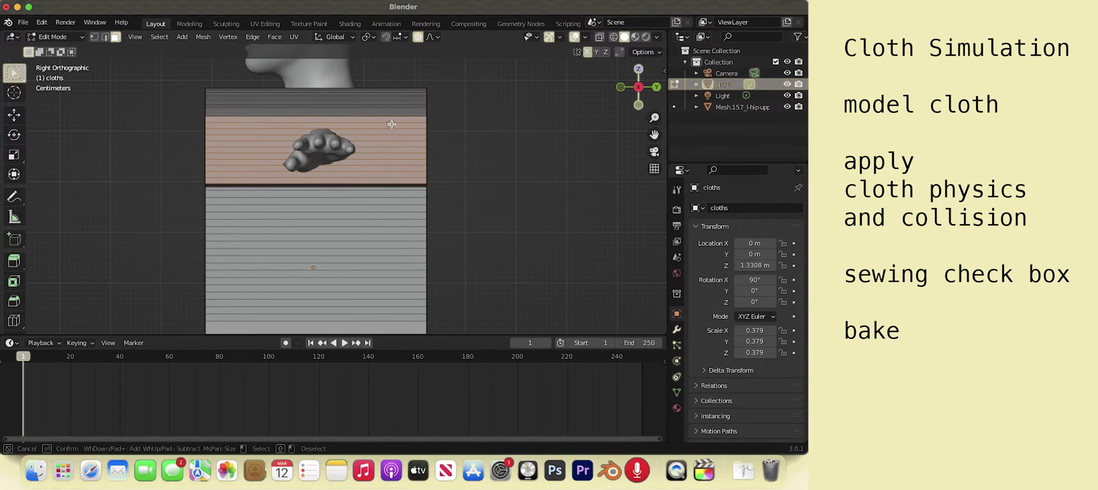
key("Escape")
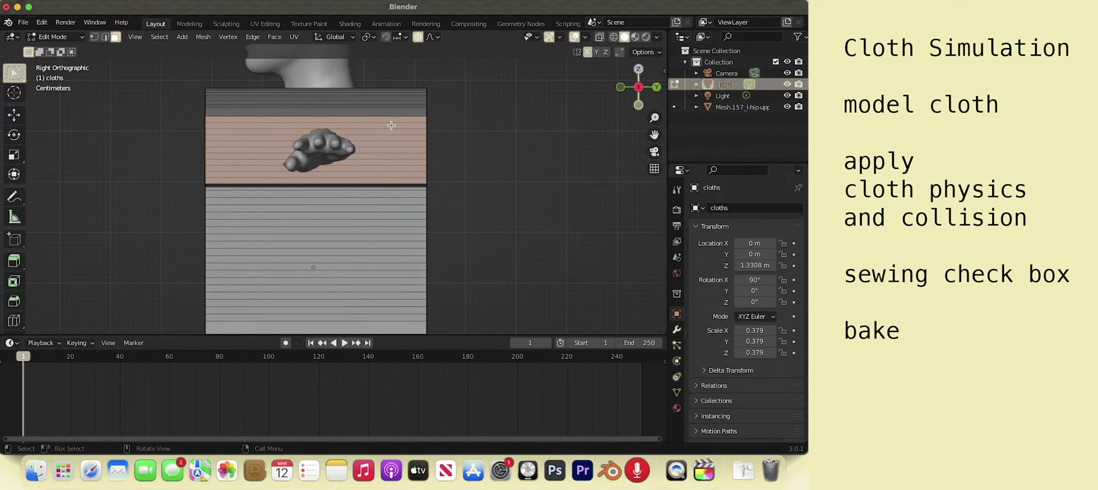
key("ctrl+KP_3")
key("c")
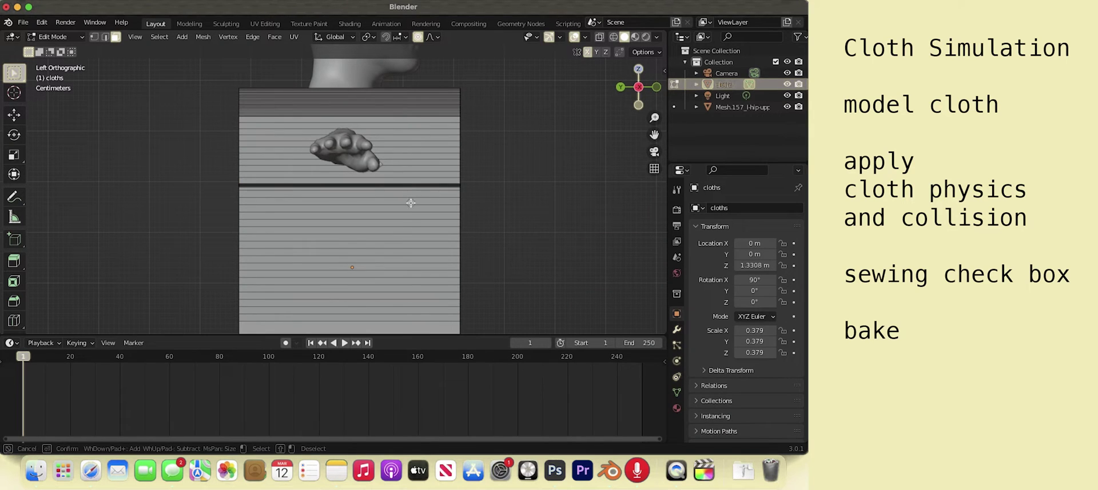
left_click_drag(405, 178, 404, 124)
key("Escape")
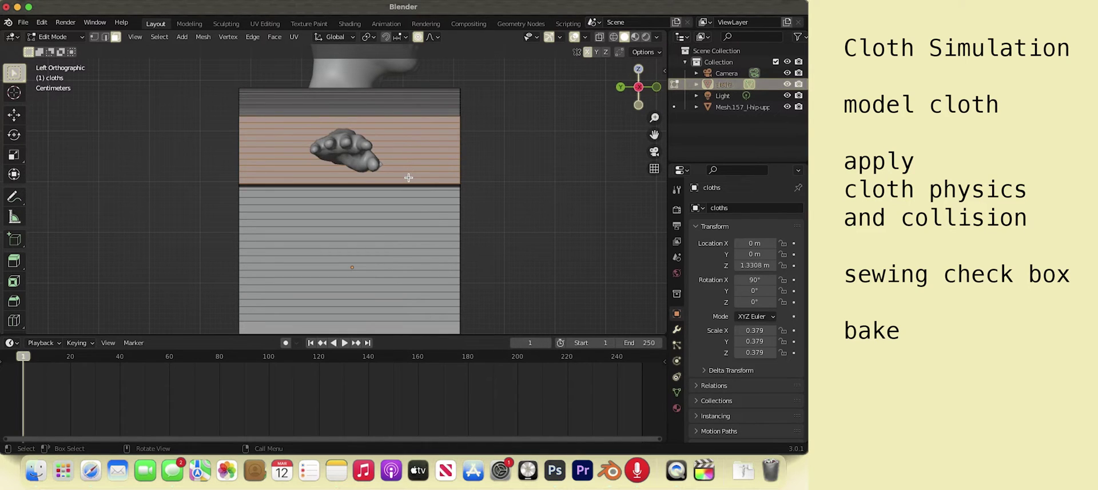
Add the shoulder faces around the head to the selection and delete all selected faces to open the garment
key("KP_7")
key("c")
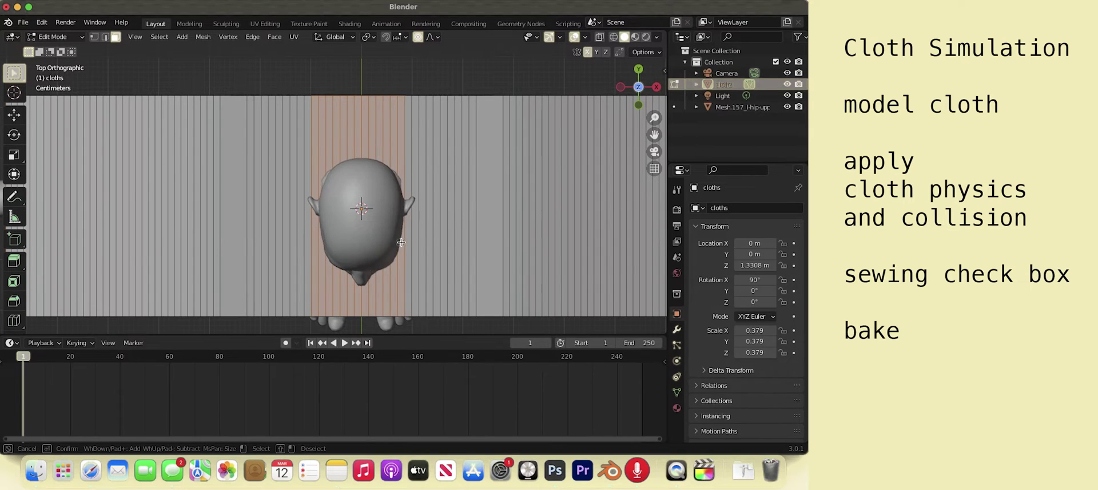
key("Escape")
middle_click_drag(405, 242, 359, 161)
right_click(359, 160)
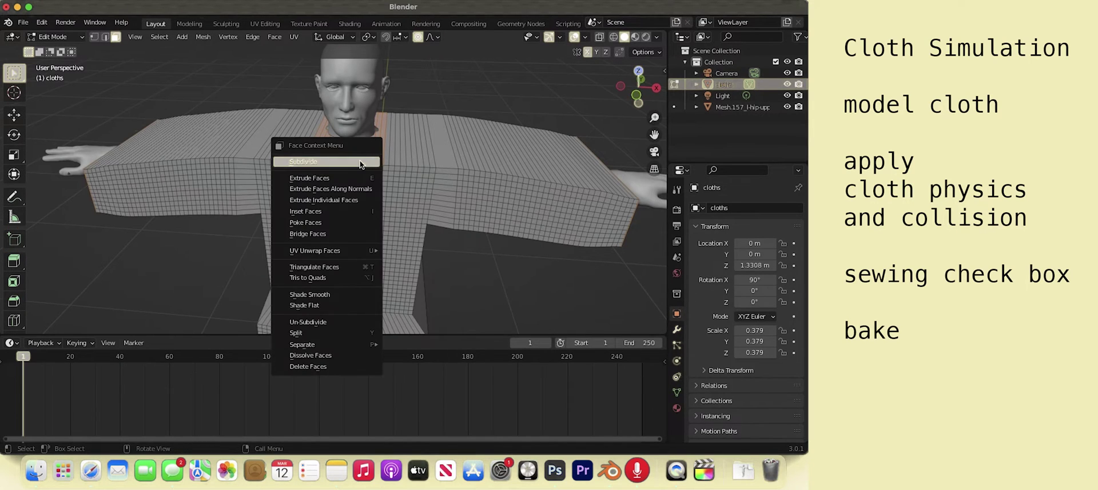
key("Escape")
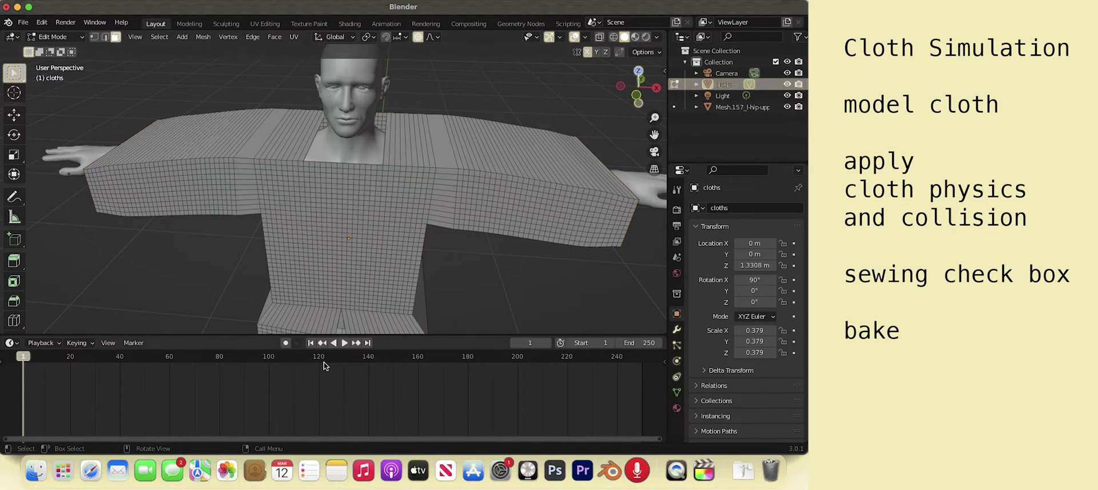
Pull the front neckline's centre vertices down about 0.04 m with a small smooth proportional radius to form a rounded neckline
key("KP_1")
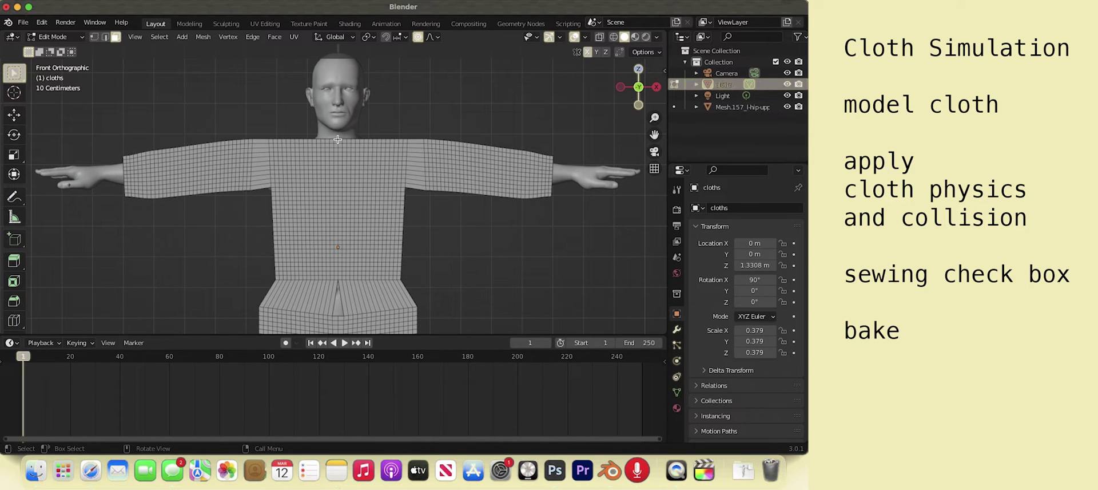
left_click(95, 37)
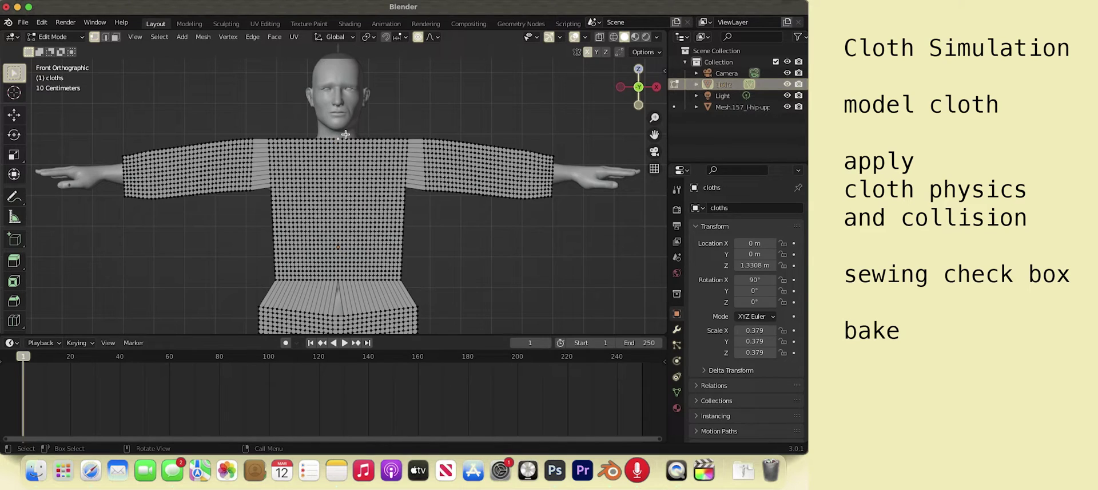
key("g")
scroll(345, 134, "up", 16)
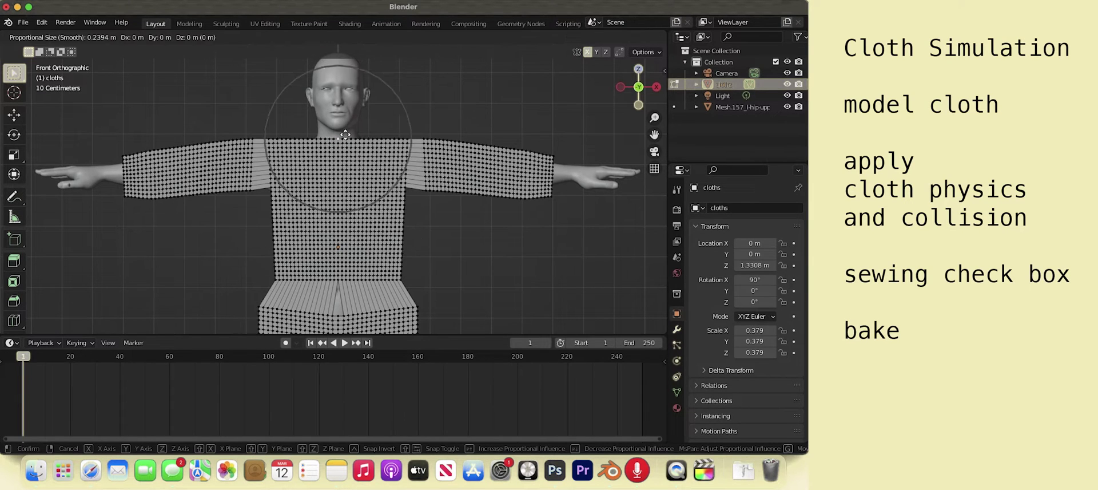
scroll(345, 140, "up", 7)
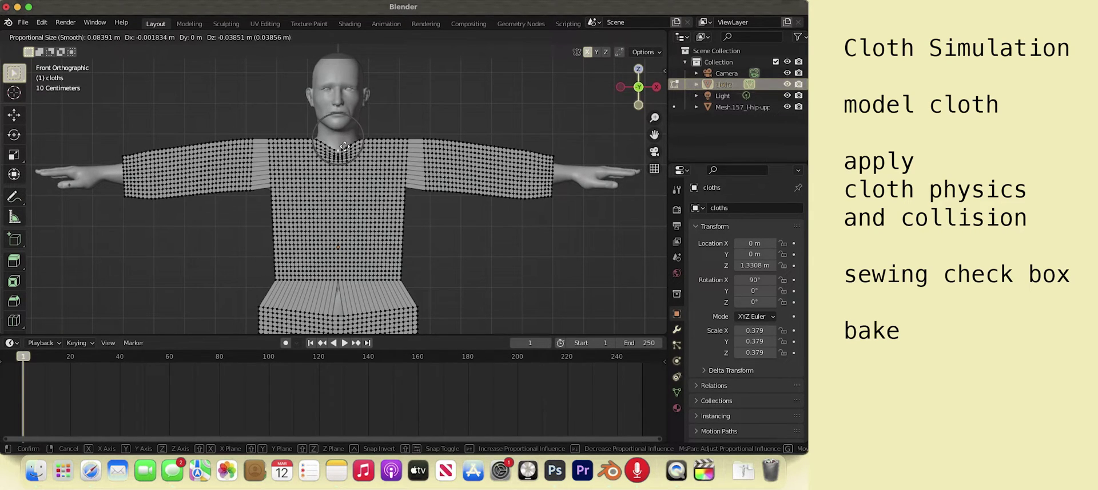
left_click(333, 151)
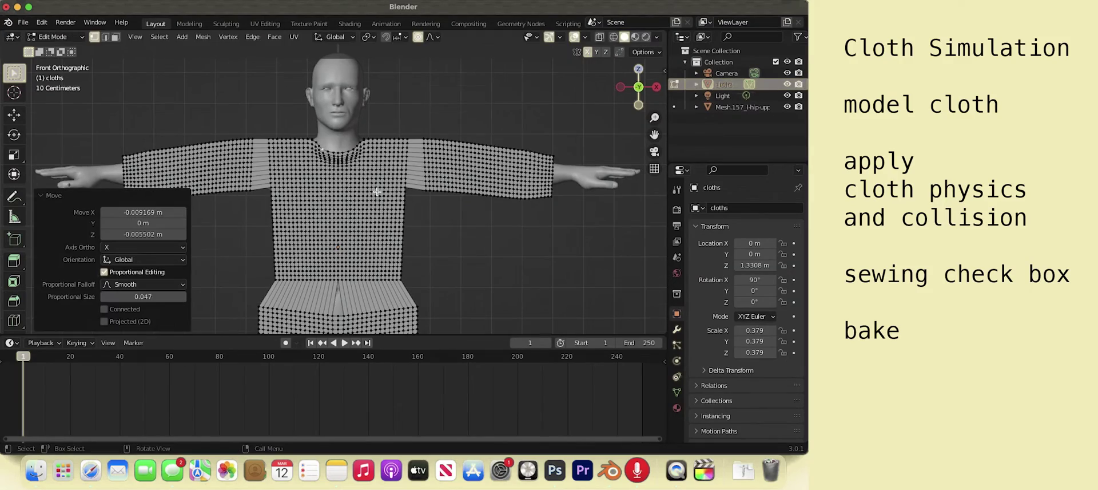
Try to pull the front armpit vertex down and outward with smooth proportional editing, and undo the move
scroll(343, 189, "up", 2)
left_click(438, 186)
key("g")
scroll(446, 194, "down", 9)
left_click(452, 198)
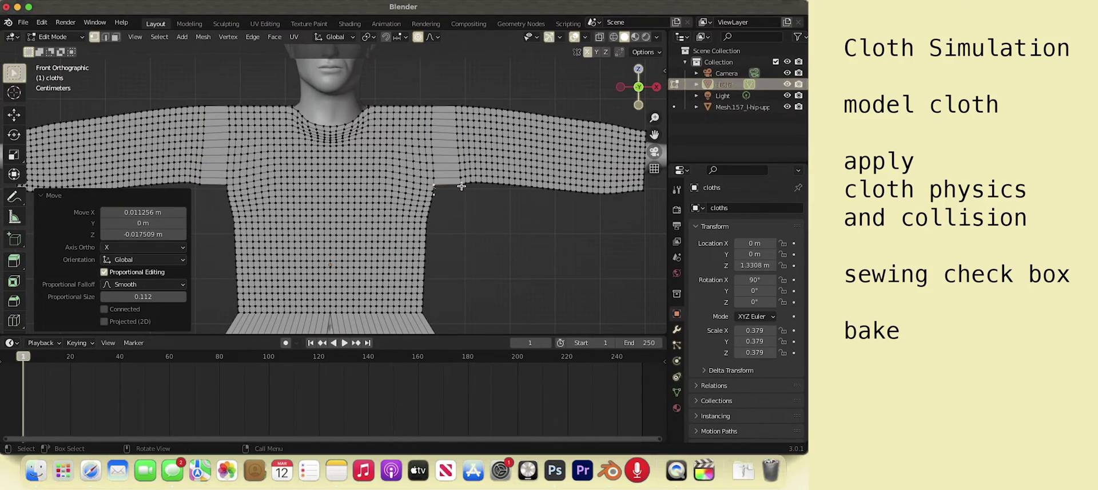
key("g")
scroll(449, 197, "down", 6)
left_click(453, 199)
middle_click_drag(515, 214, 469, 207)
key("super+z")
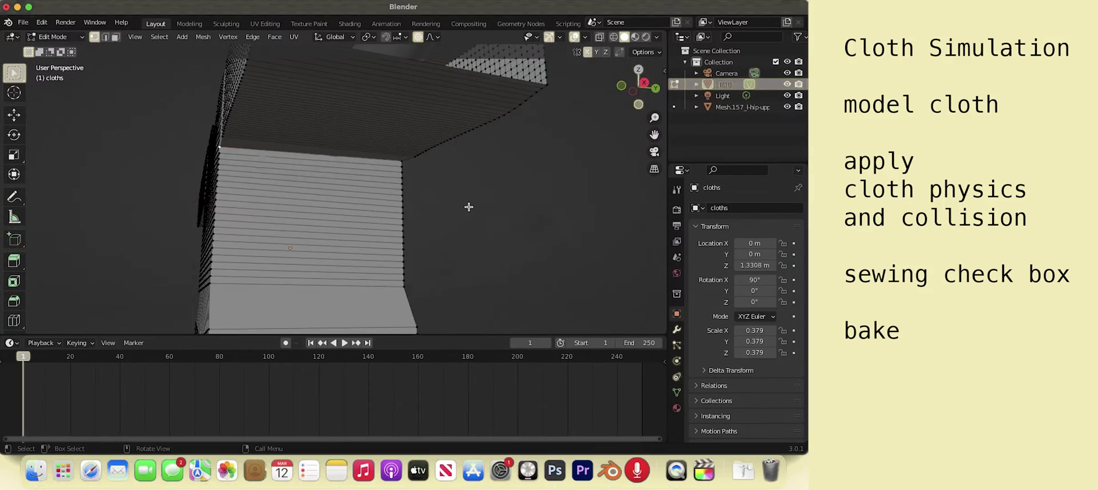
With X-ray on, select the front and back armpit vertices and pull them down with smooth proportional editing
key("KP_1")
key("alt+z")
left_click_drag(455, 222, 408, 171)
middle_click_drag(430, 197, 437, 198)
key("KP_1")
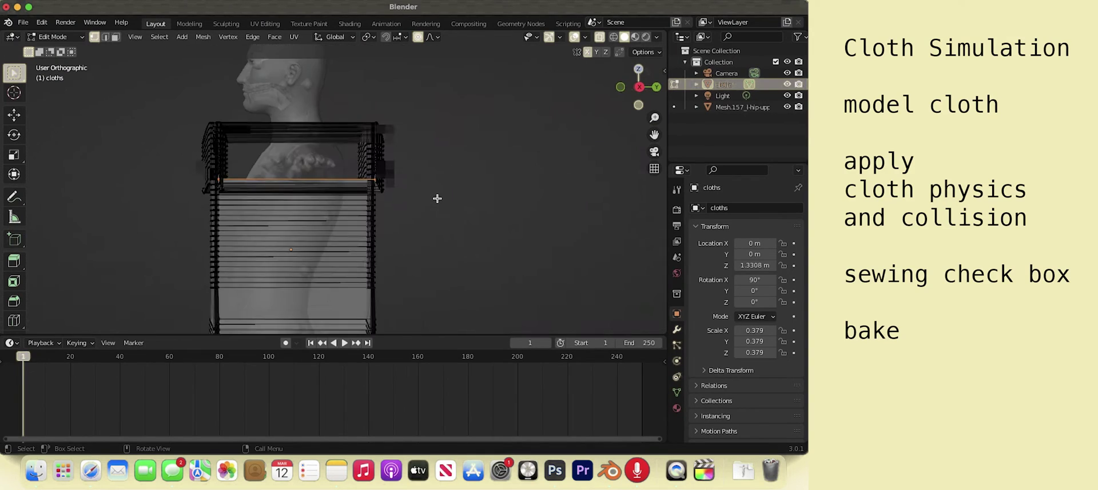
key("g")
left_click(445, 206)
Pull the sleeve's lower edge down about 0.01 m with smooth proportional editing to even out its underside
left_click(471, 188)
key("g")
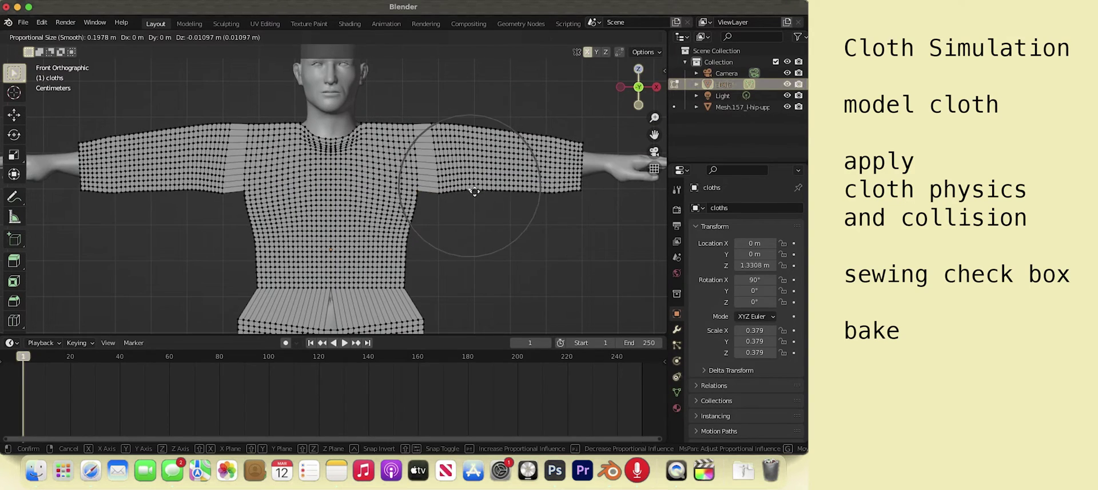
scroll(472, 196, "up", 4)
left_click(475, 195)
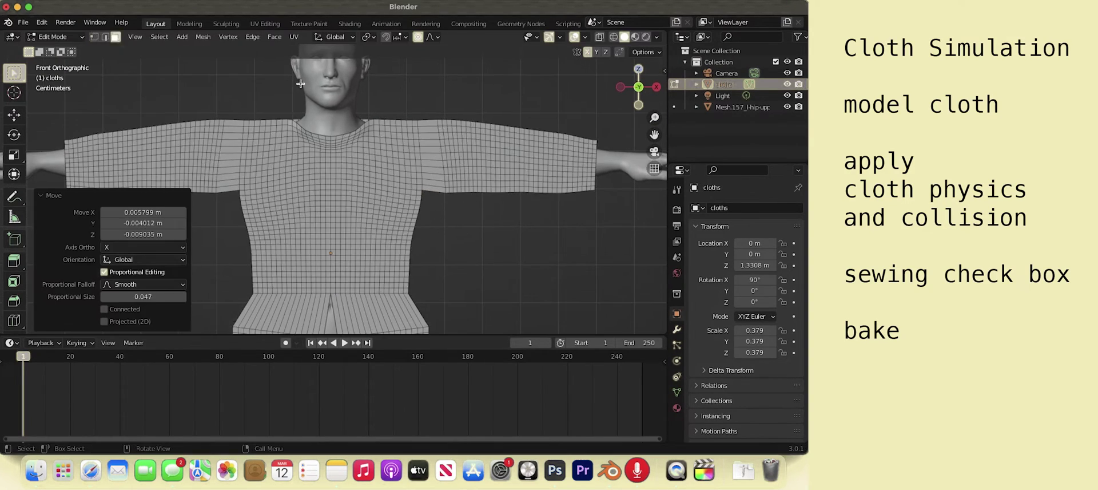
In face selection with X-ray on, circle-select the strips of long faces joining both sleeves to the torso
left_click(433, 189)
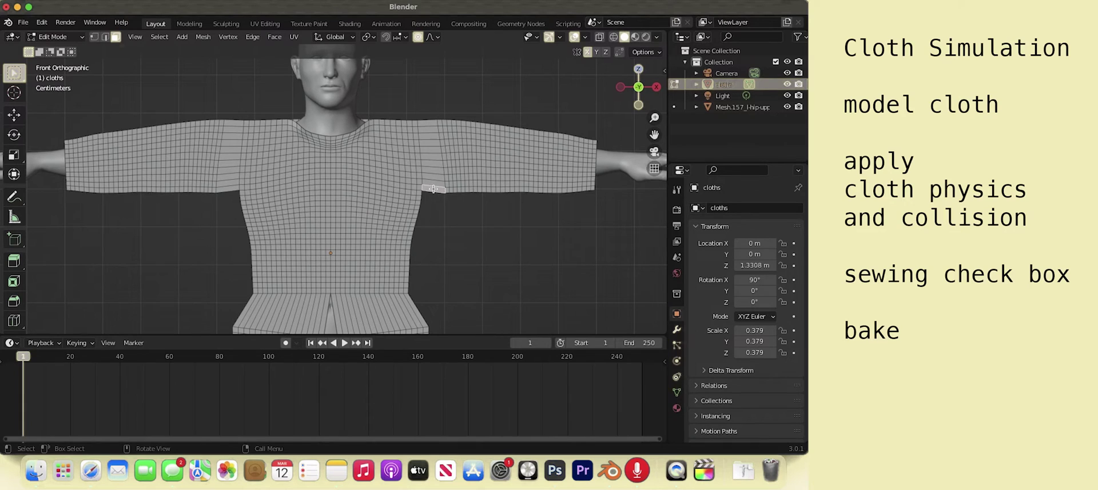
left_click(432, 159, "ctrl")
left_click(599, 37)
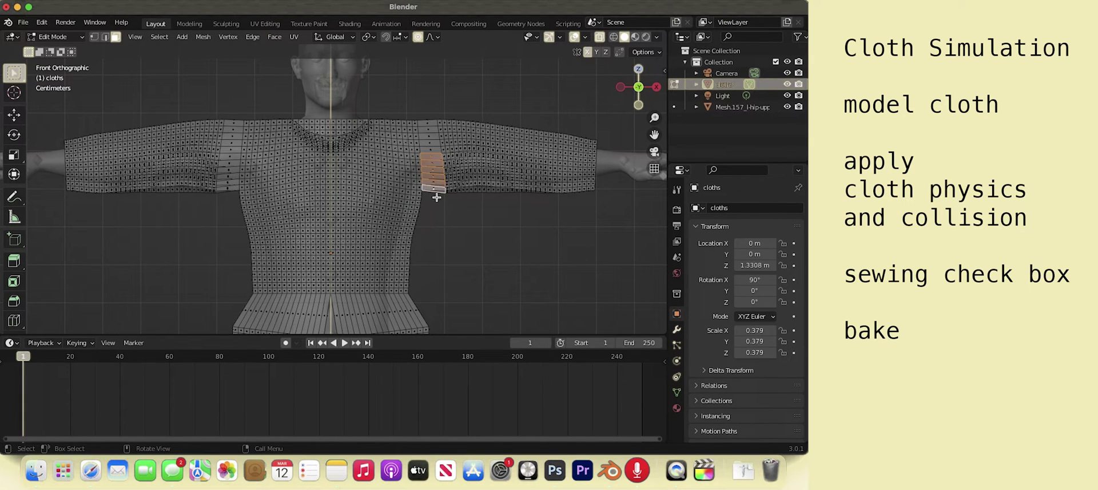
left_click(435, 189)
key("c")
left_click_drag(434, 181, 430, 123)
left_click_drag(230, 190, 233, 123)
key("Escape")
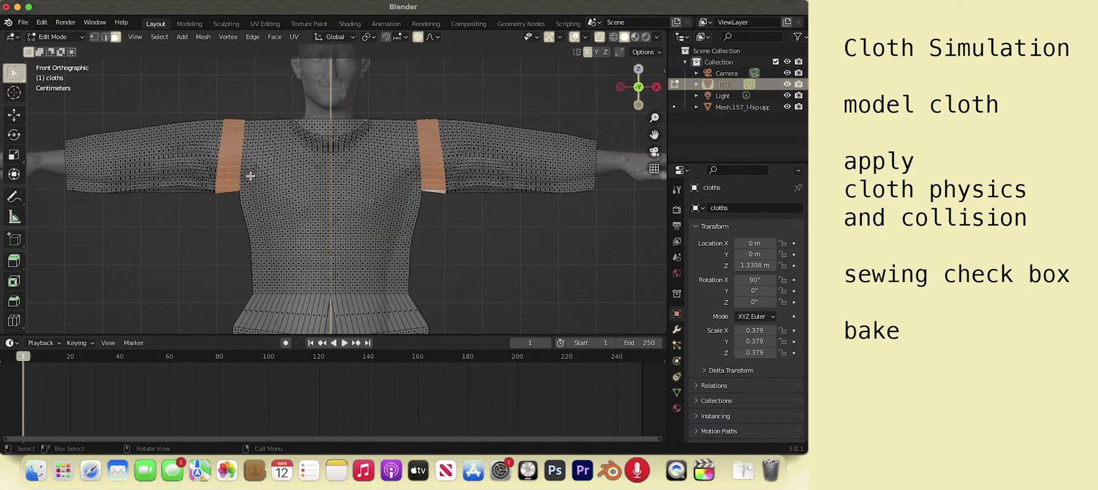
Add the band of long faces between the shirt and the trousers at the waist to the selection
scroll(250, 176, "down", 4)
key("c")
left_click_drag(390, 234, 263, 231)
key("Escape")
From the right view, add the side faces joining front and back to the selection and delete only the faces, keeping the edges for sewing
scroll(263, 230, "up", 4)
scroll(263, 229, "right", 5)
key("KP_3")
scroll(263, 229, "down", 5)
key("c")
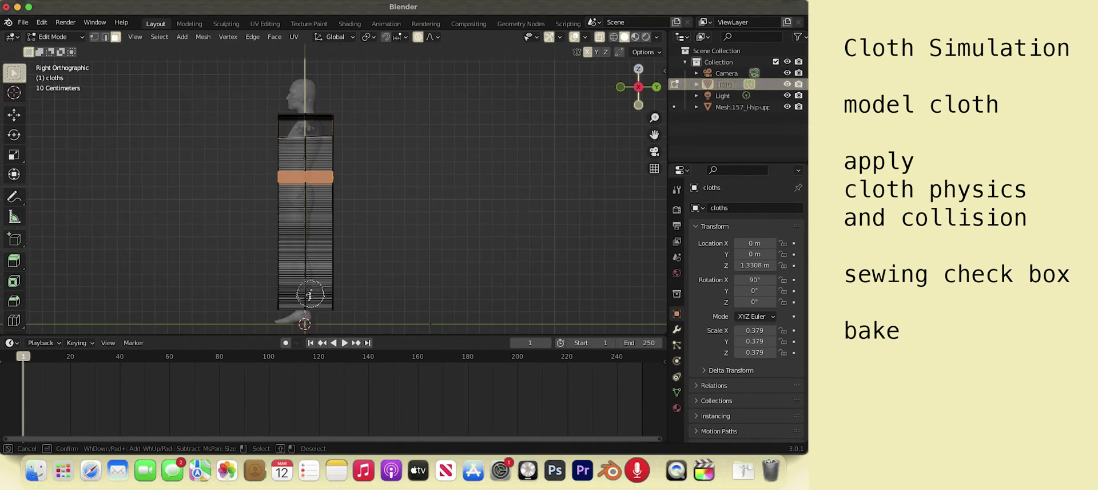
left_click_drag(311, 296, 306, 123)
key("Escape")
middle_click_drag(306, 123, 281, 249)
key("x")
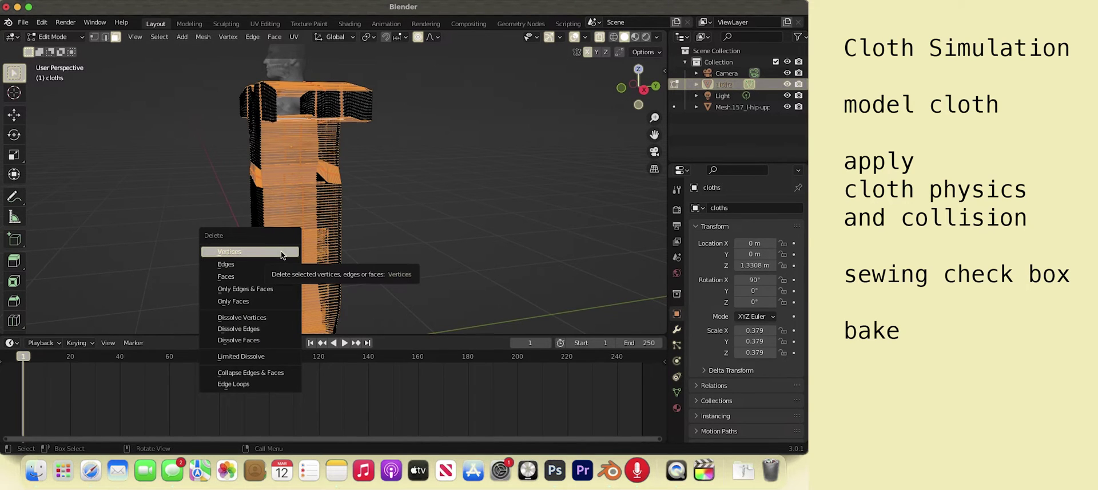
left_click(266, 302)
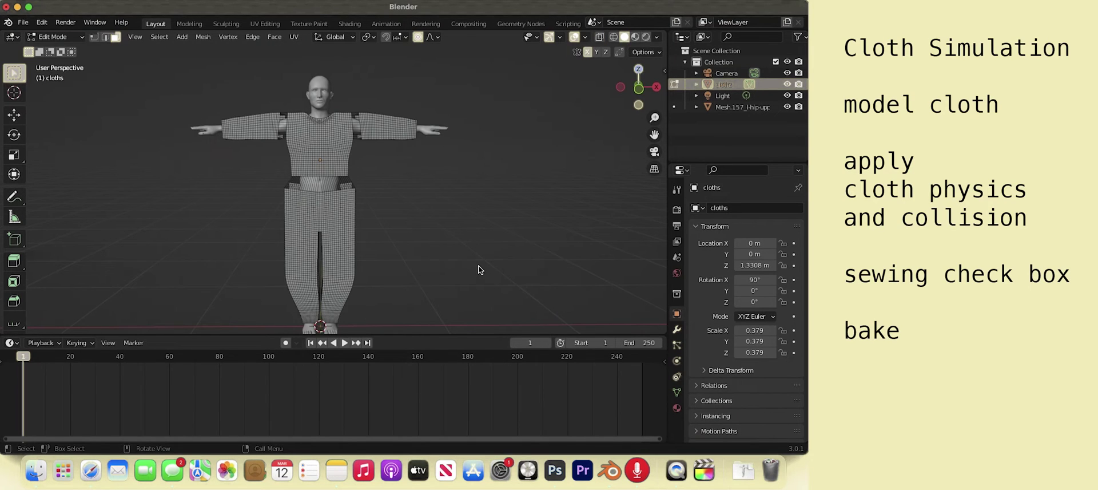
Return to Object Mode and add Collision physics to the man model
key("Tab")
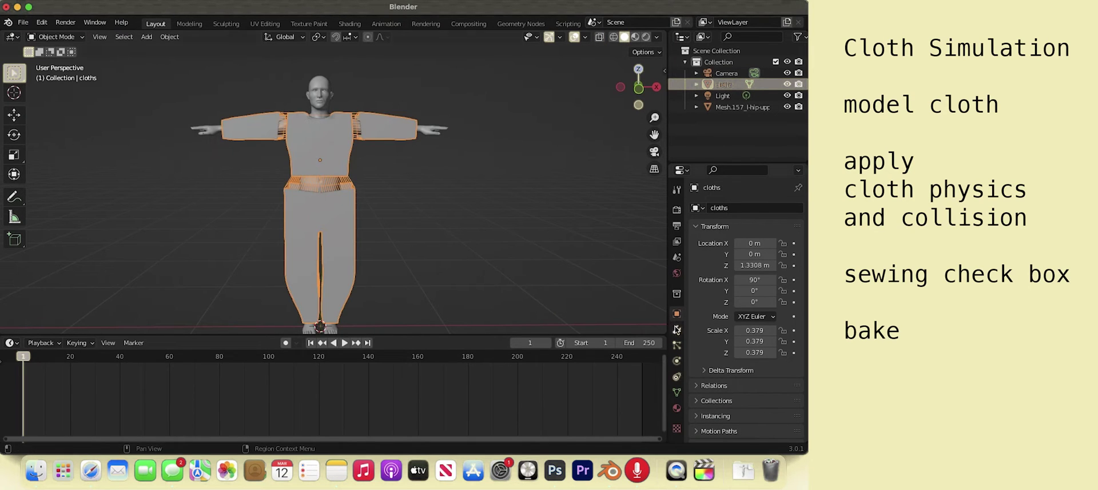
left_click(676, 361)
left_click(329, 100)
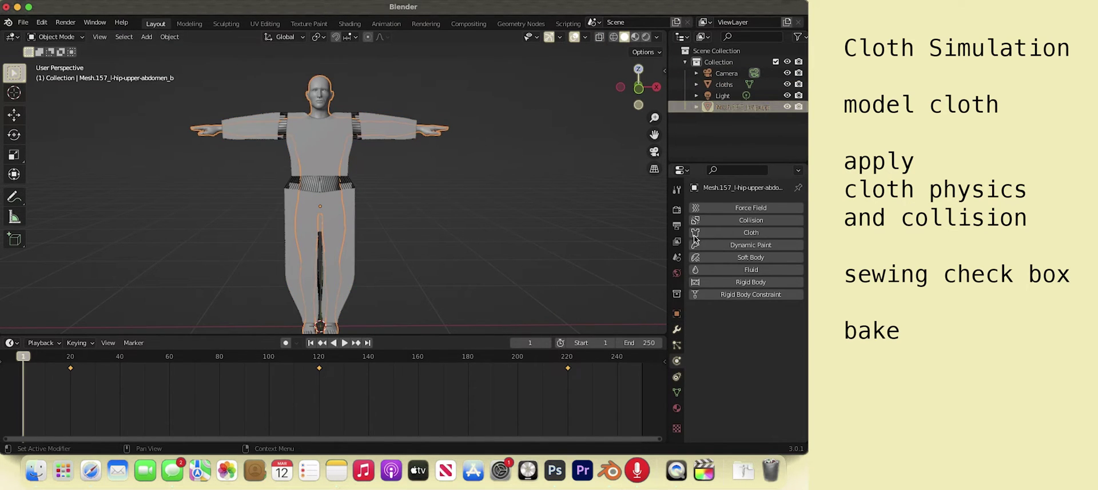
left_click(720, 221)
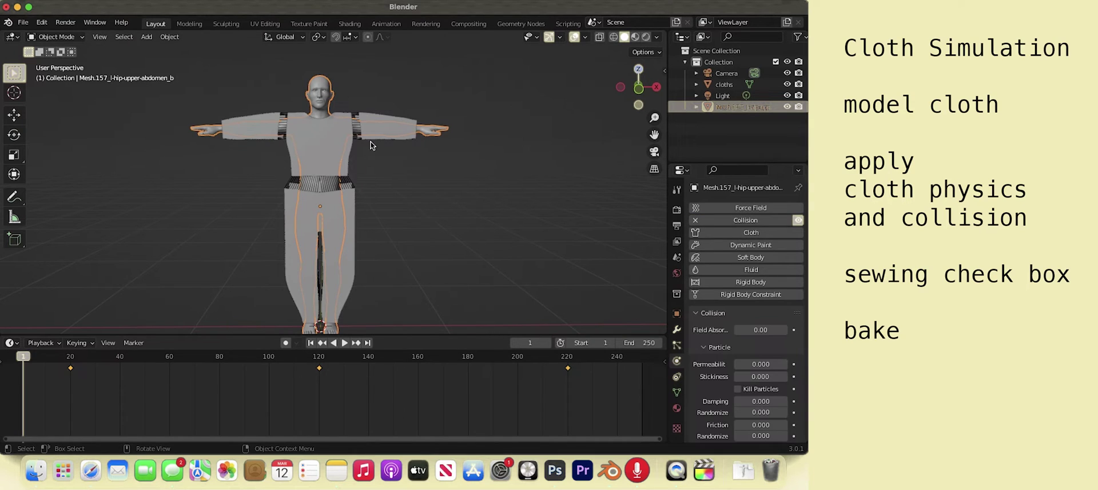
Add Cloth physics to the cloths object and set its quality steps to 12
left_click(713, 234)
scroll(755, 258, "down", 3)
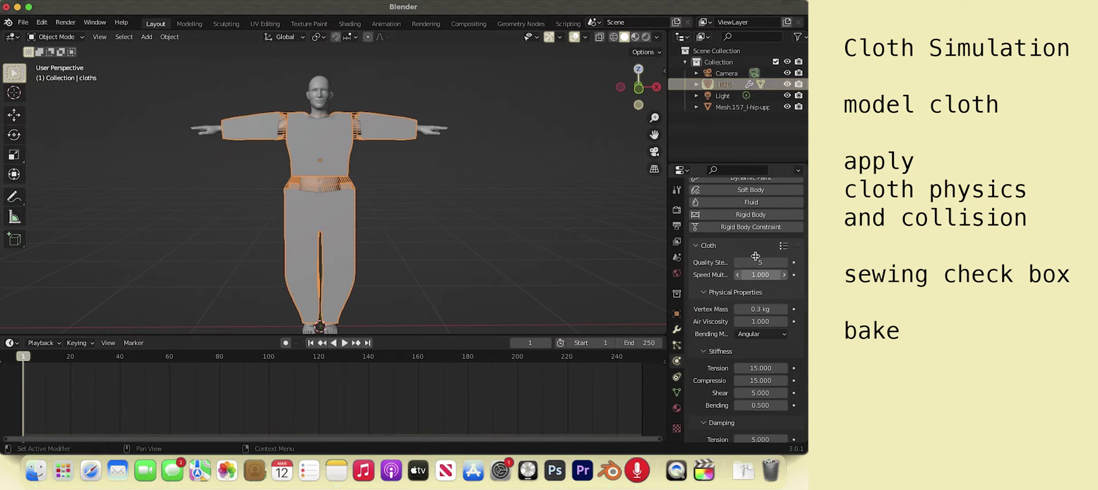
left_click(755, 260)
key("BackSpace")
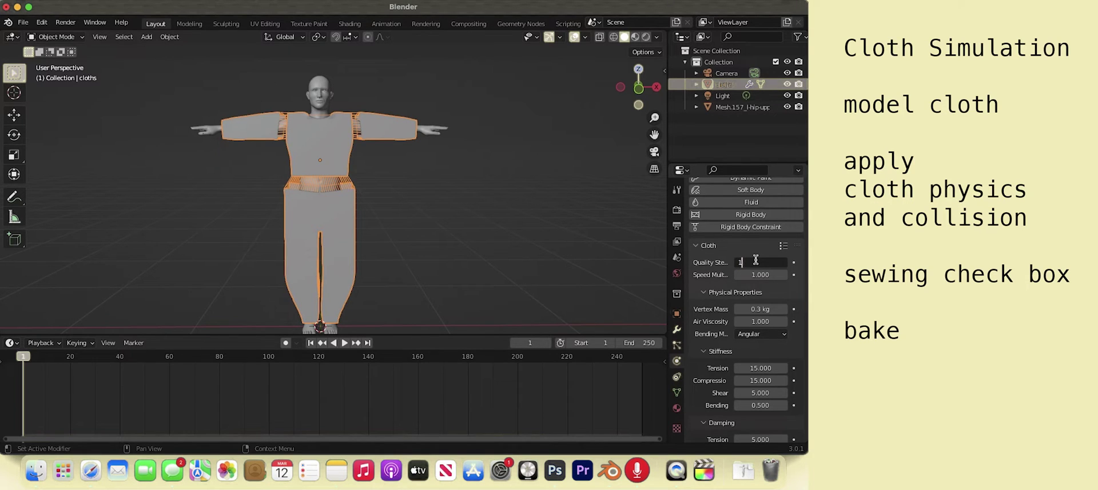
key("Return")
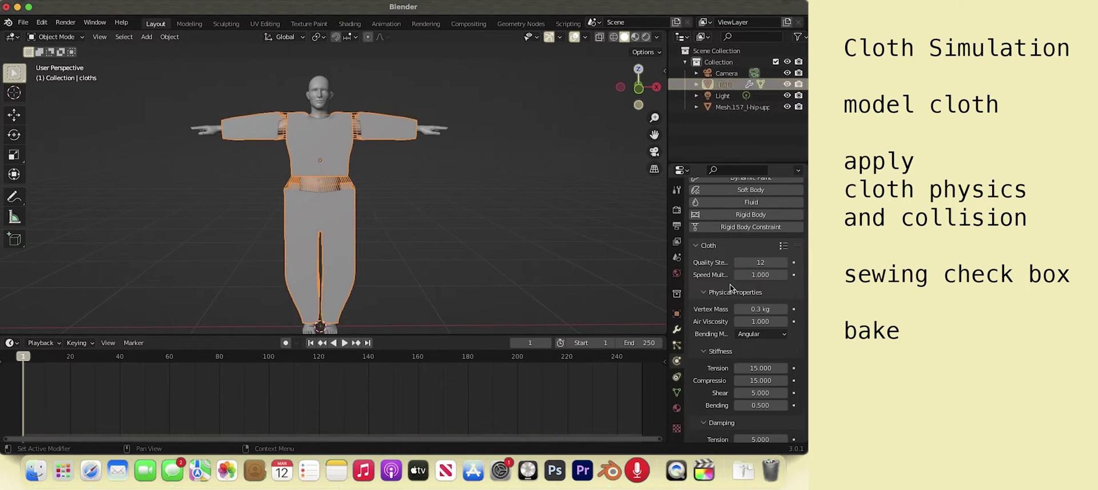
Enable Sewing in the Shape settings of the garment's cloth physics
scroll(712, 314, "down", 2)
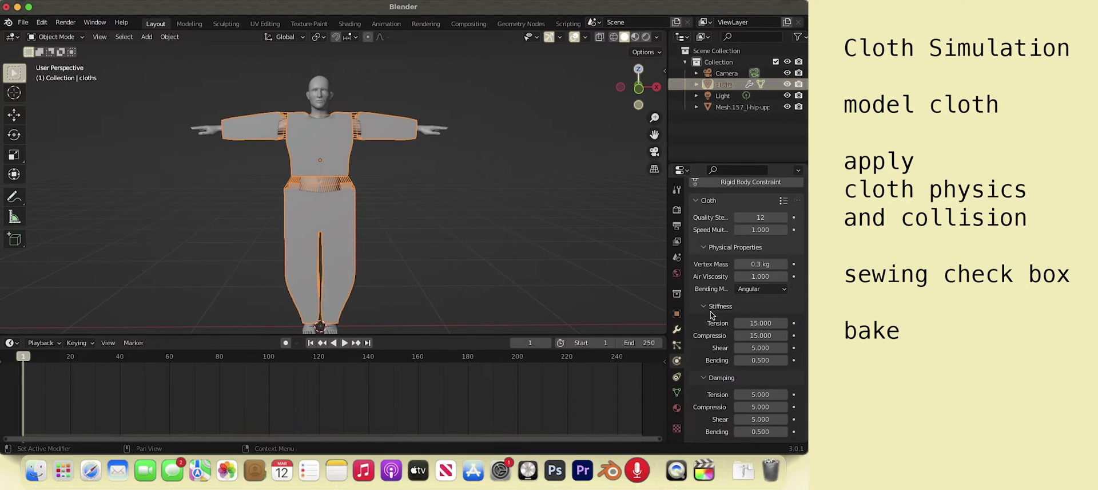
scroll(711, 314, "down", 2)
scroll(711, 314, "down", 10)
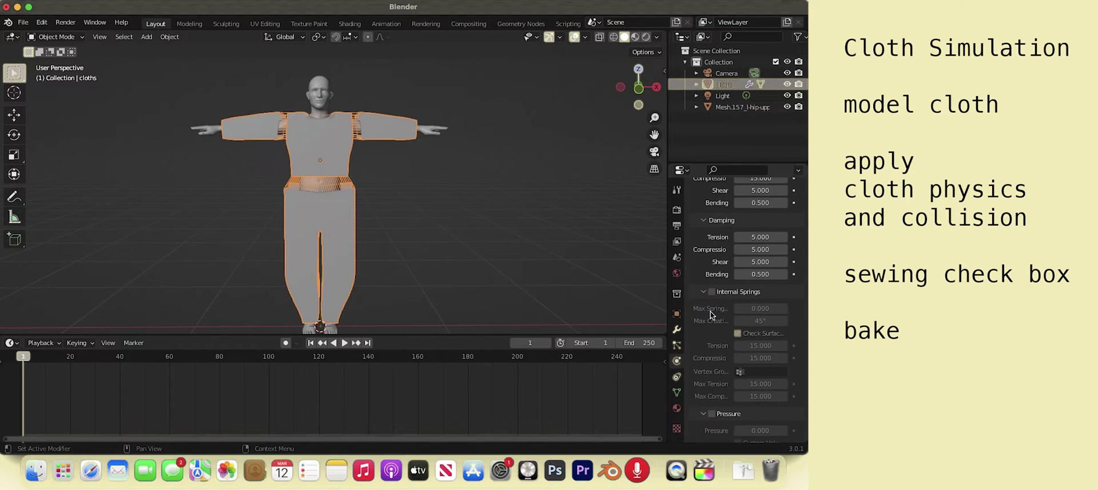
scroll(711, 315, "down", 1)
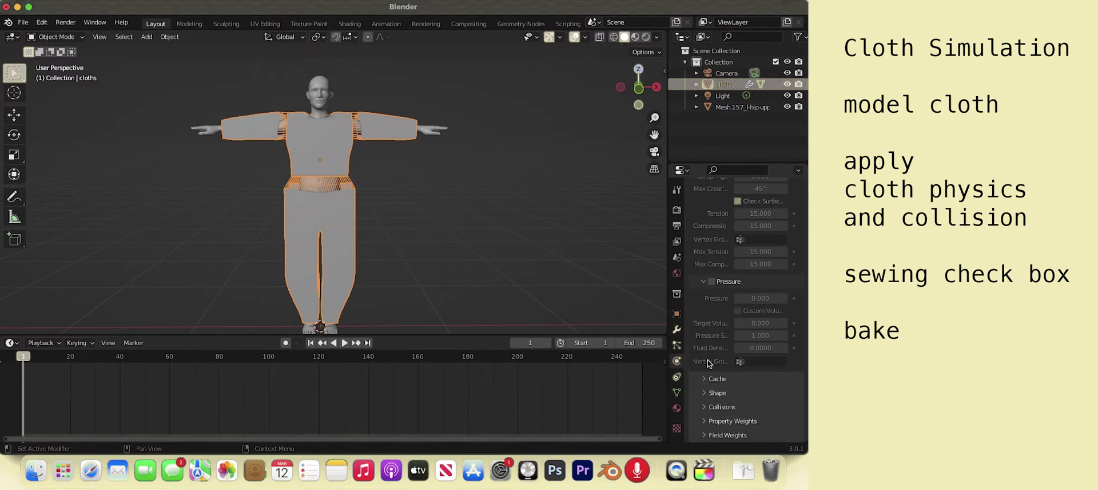
left_click(704, 379)
scroll(716, 366, "down", 4)
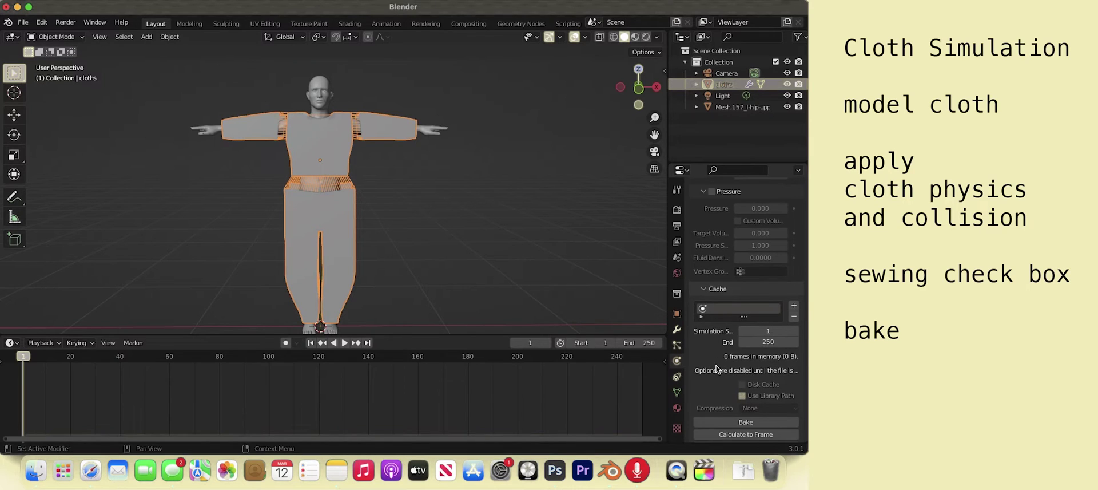
scroll(717, 367, "down", 2)
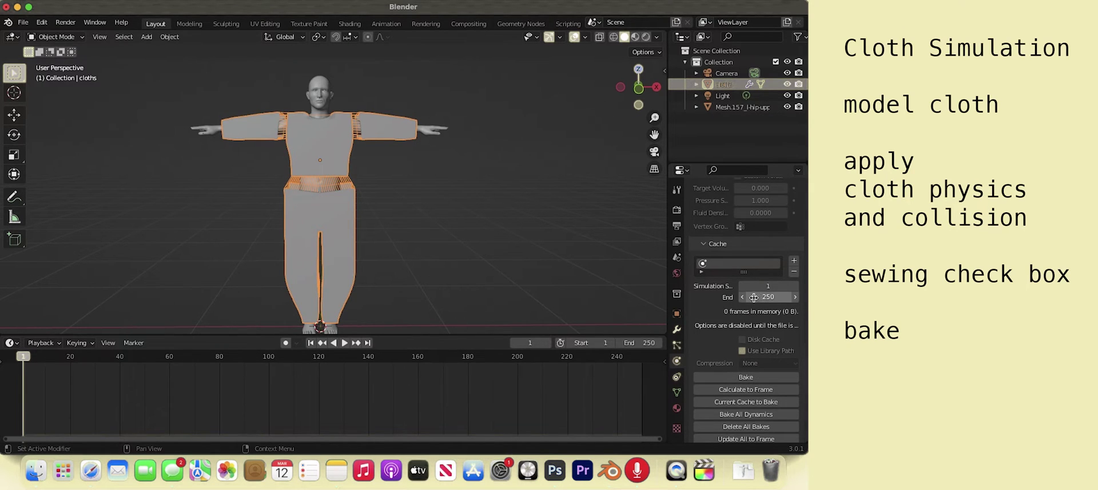
scroll(711, 349, "down", 3)
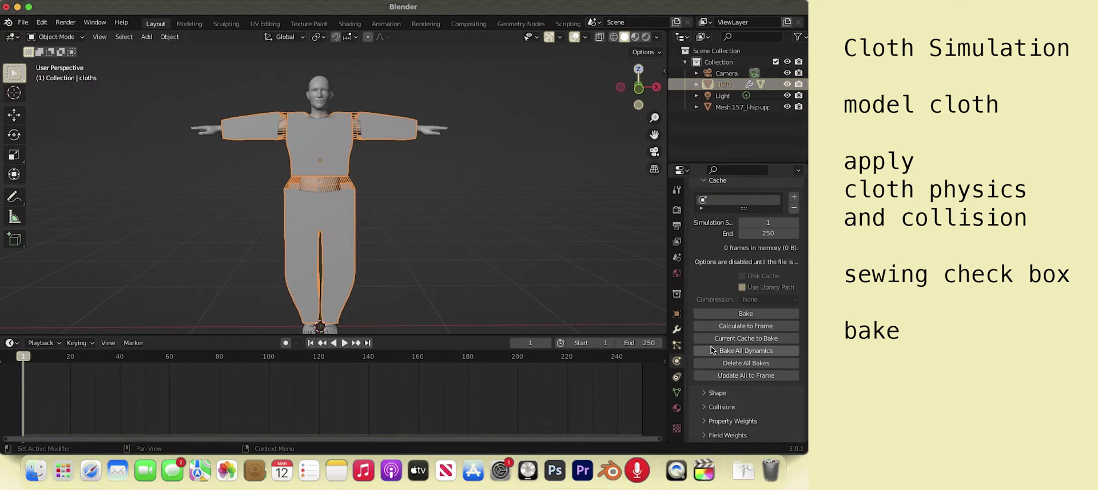
left_click(706, 393)
scroll(712, 396, "down", 4)
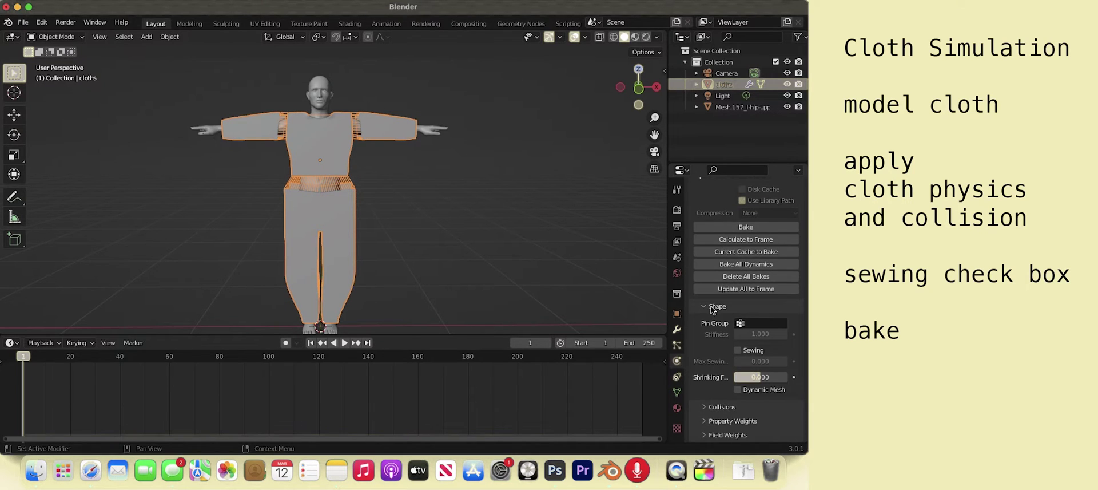
left_click(737, 349)
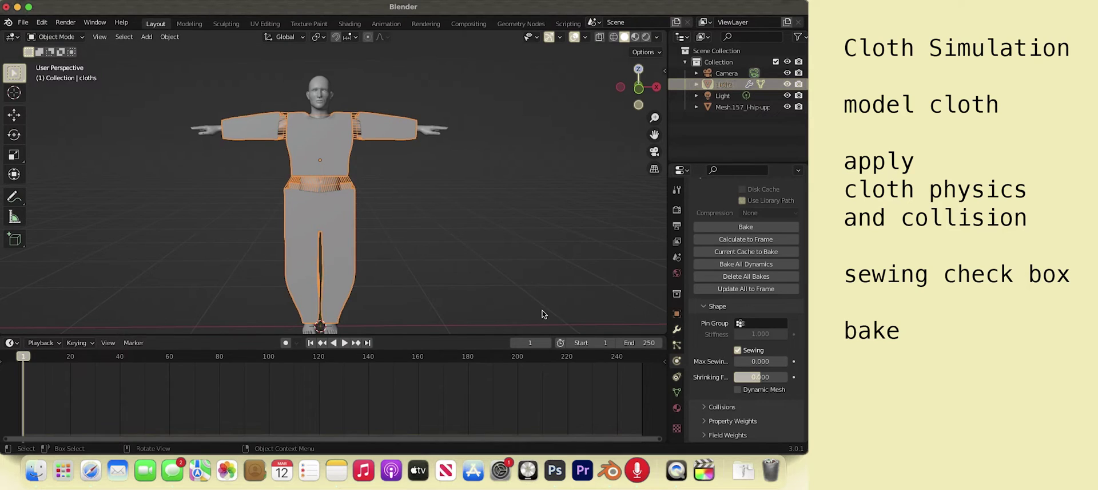
Play the cloth simulation to frame 3 and examine the fitted garment from the front, side and above
key("space")
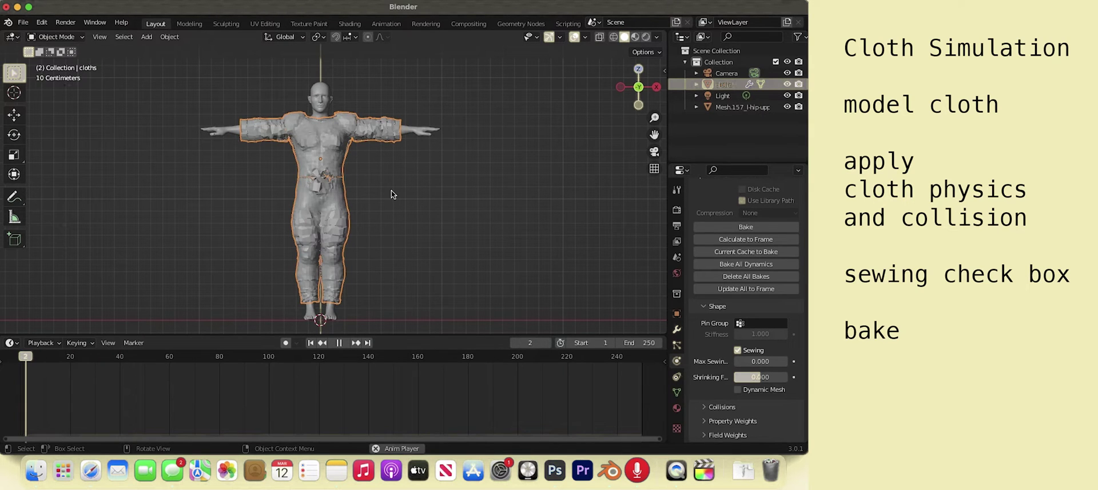
key("space")
scroll(391, 190, "right", 10)
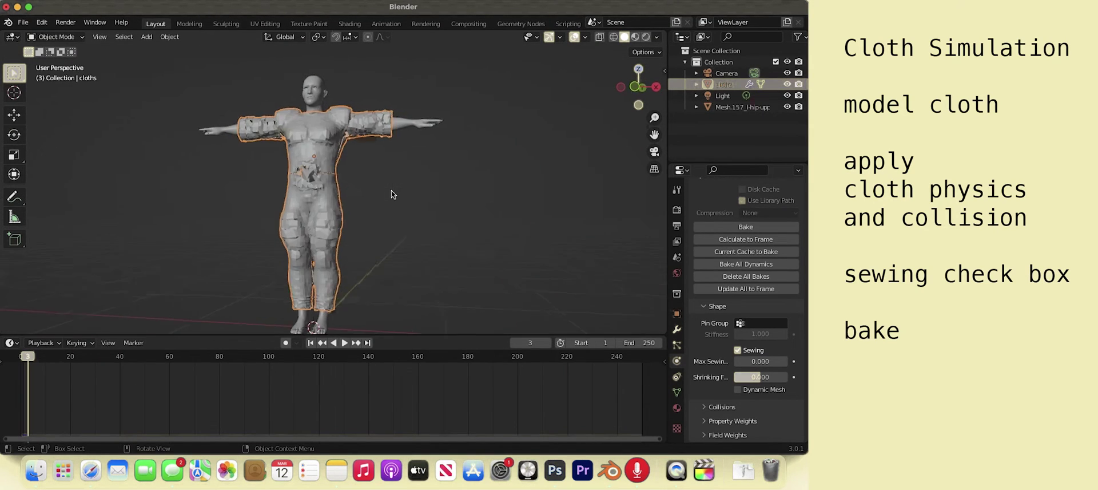
scroll(391, 190, "up", 4, "ctrl")
scroll(393, 195, "right", 5)
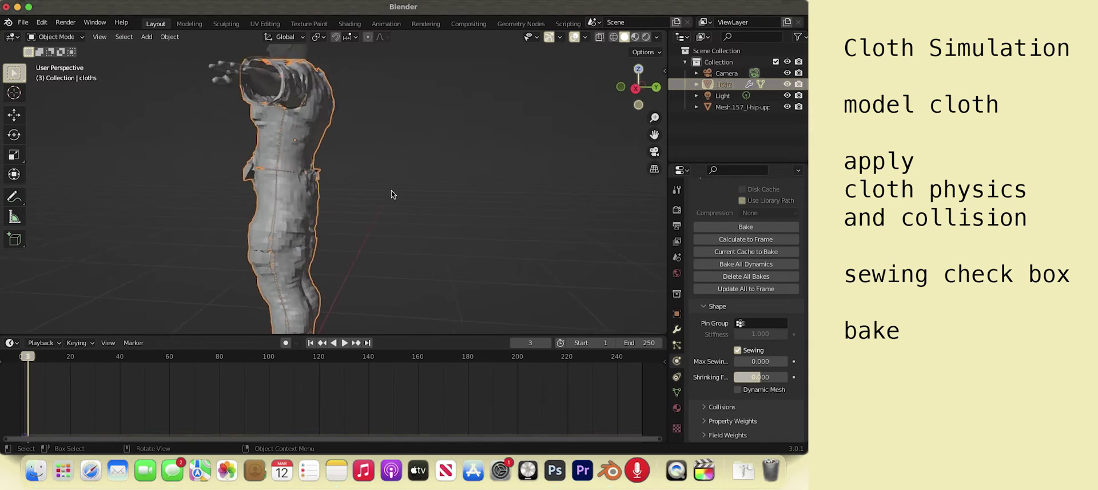
scroll(391, 190, "up", 10)
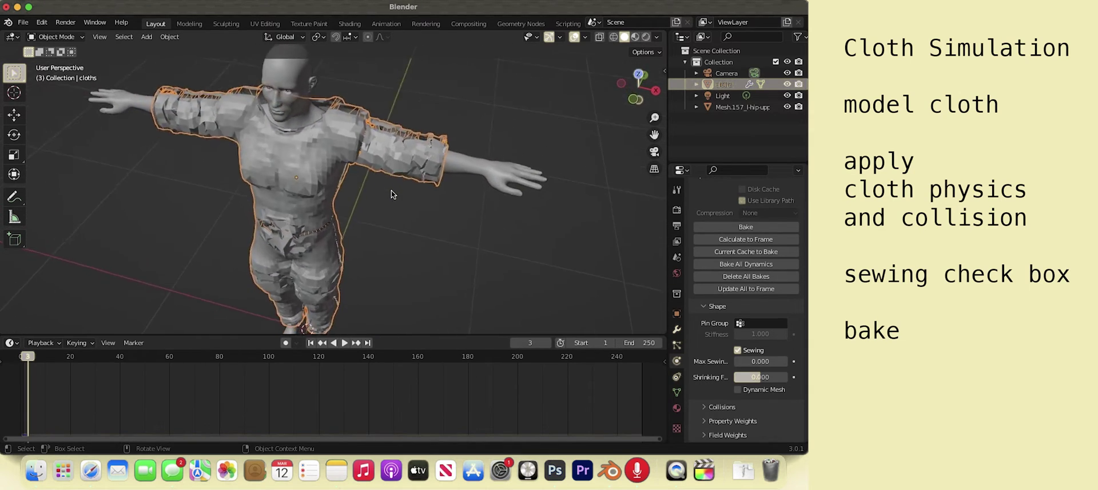
scroll(391, 189, "down", 10)
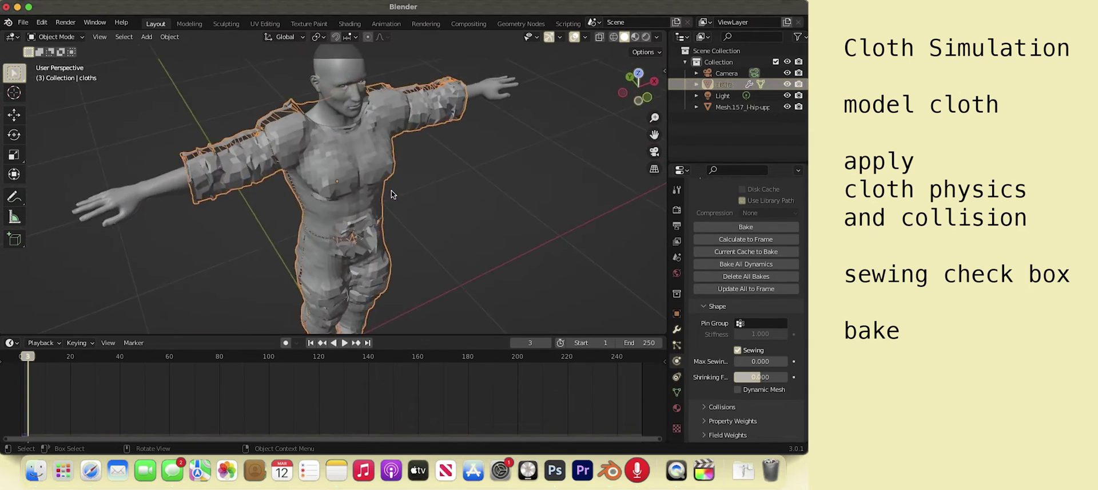
scroll(389, 190, "down", 5, "ctrl")
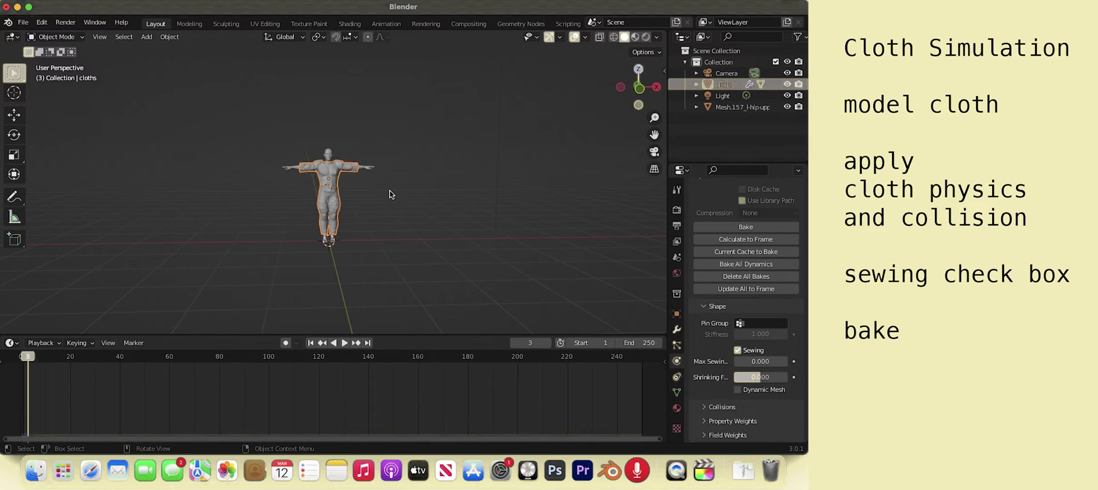
Go back to frame 0, select both the man and the garment in front view, and scale them by 10
left_click(21, 358)
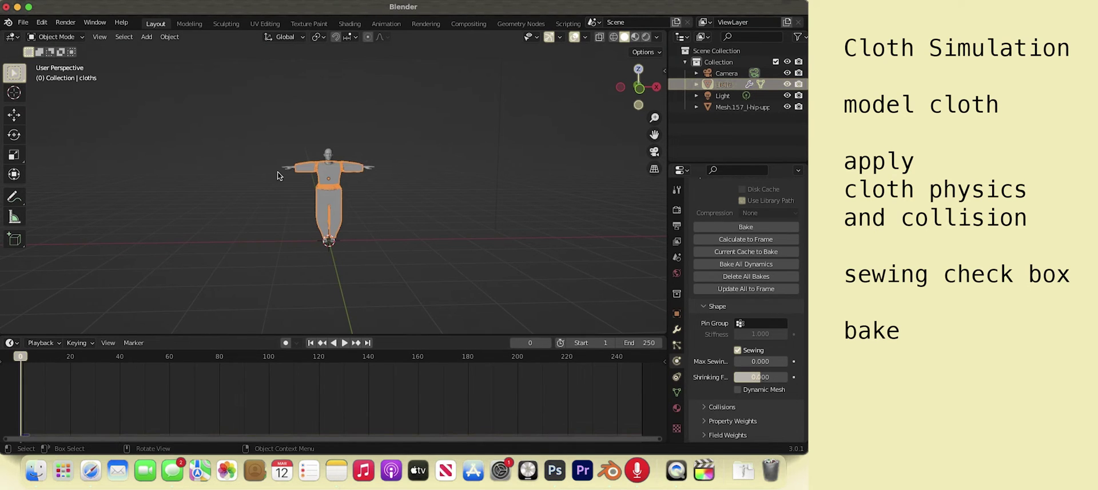
key("KP_1")
left_click_drag(272, 129, 388, 277)
key("s")
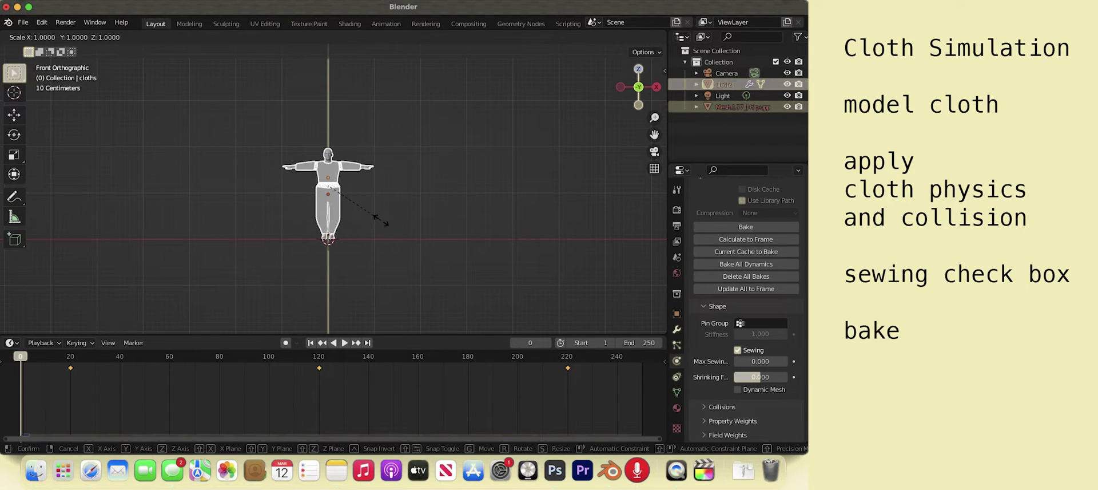
type("10")
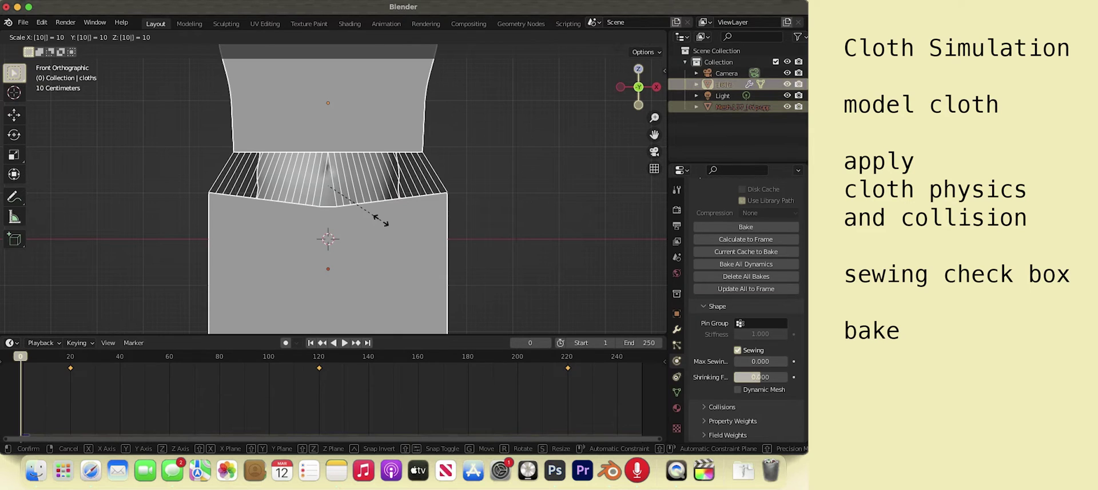
key("Return")
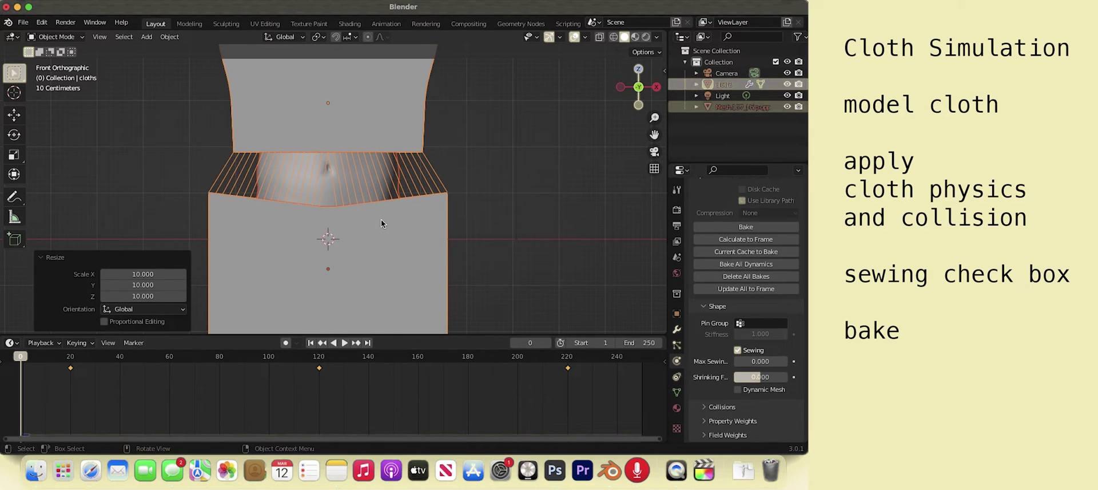
Play the cloth simulation from the first frame to frame 12 and examine the fitted garment from the front and side
key("shift+Left")
scroll(449, 231, "down", 5)
middle_click_drag(450, 232, 388, 174)
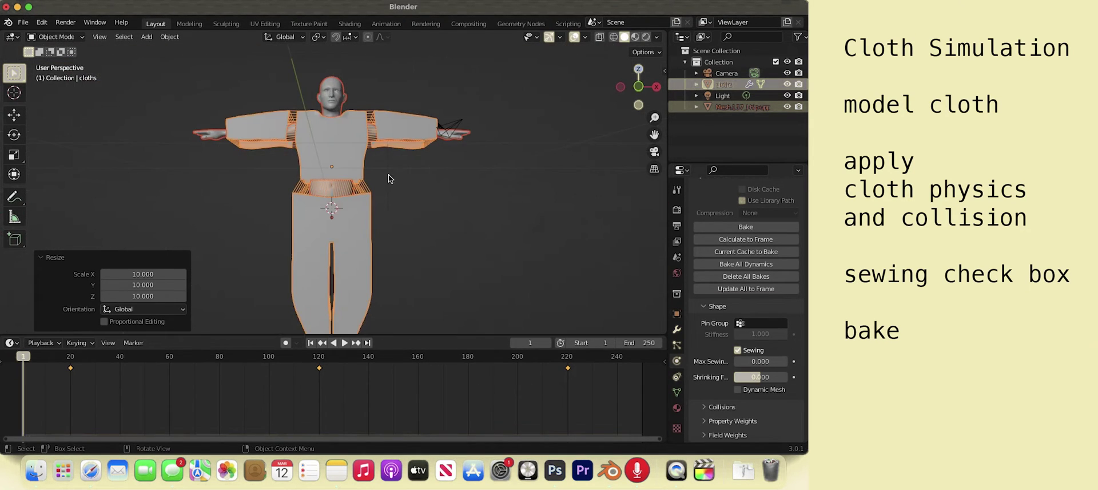
key("space")
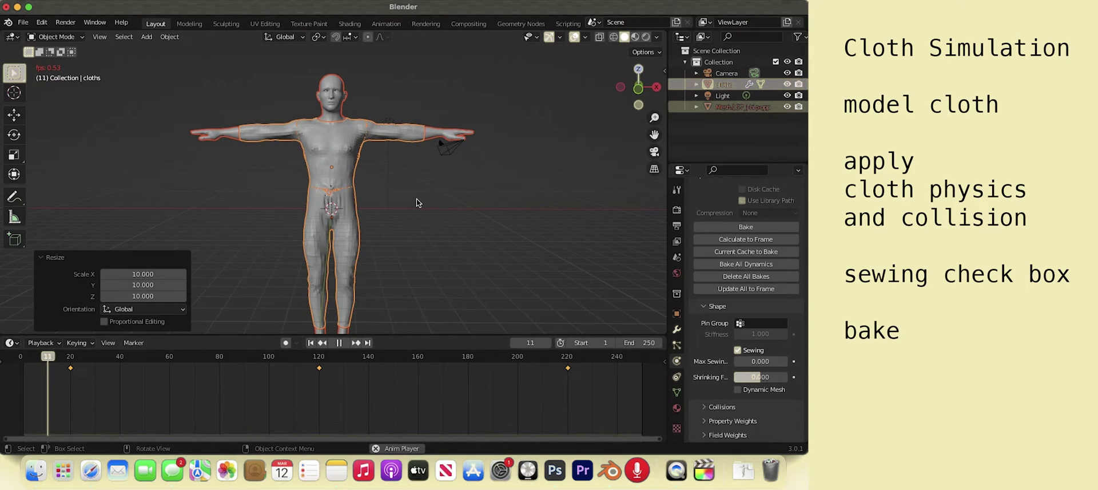
key("space")
scroll(416, 199, "down", 5, "shift")
scroll(416, 201, "up", 5)
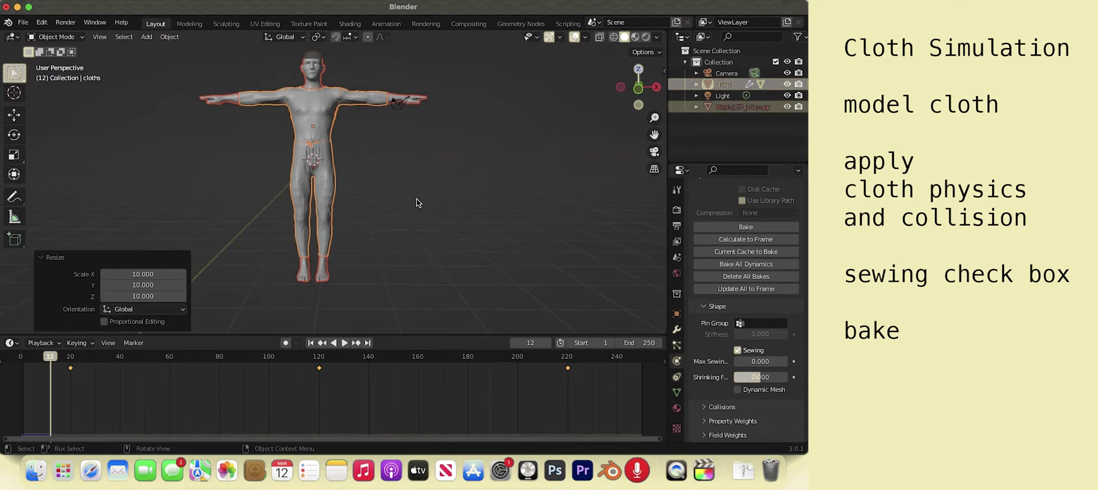
scroll(416, 198, "right", 5)
scroll(417, 198, "up", 4)
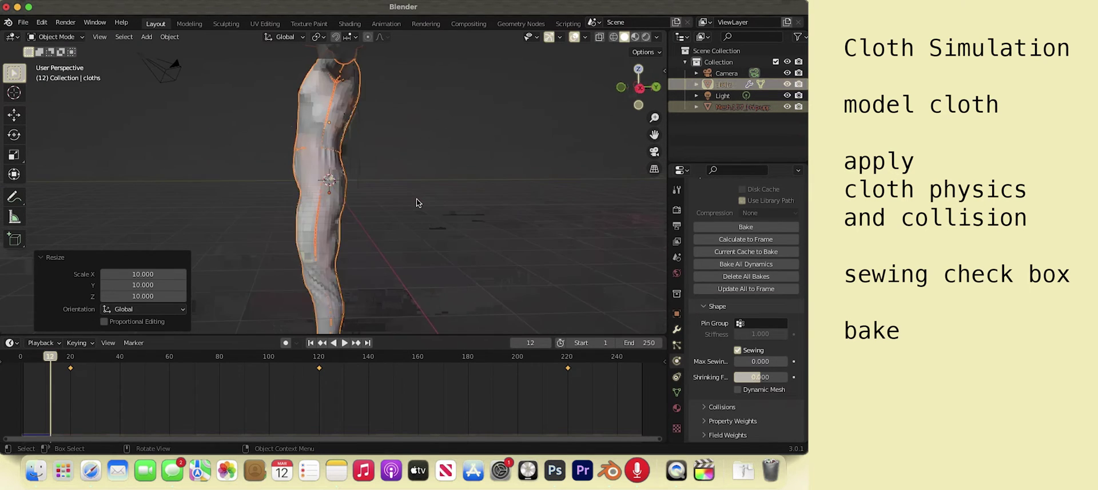
scroll(416, 198, "right", 5)
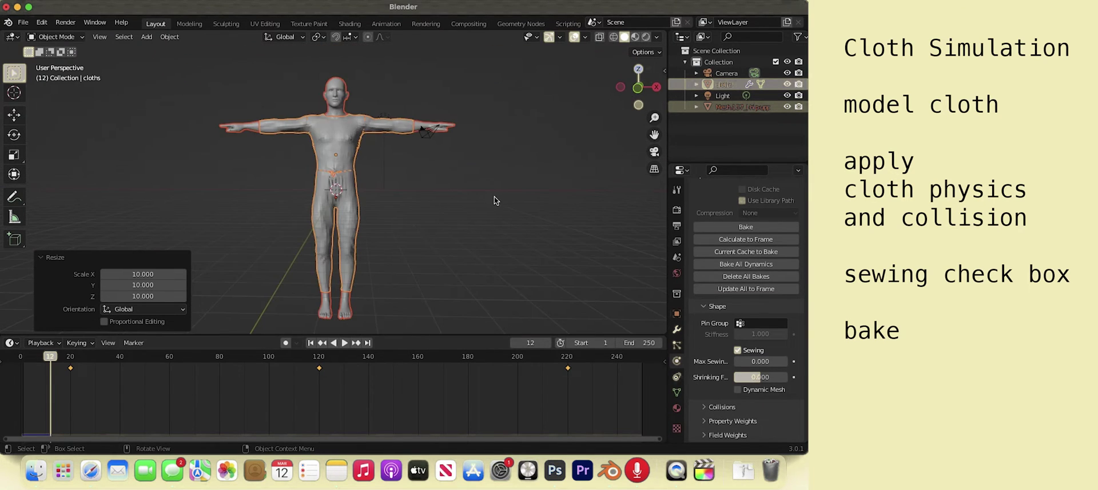
Bake the garment's cloth simulation and shade the garment smooth
scroll(756, 324, "up", 5)
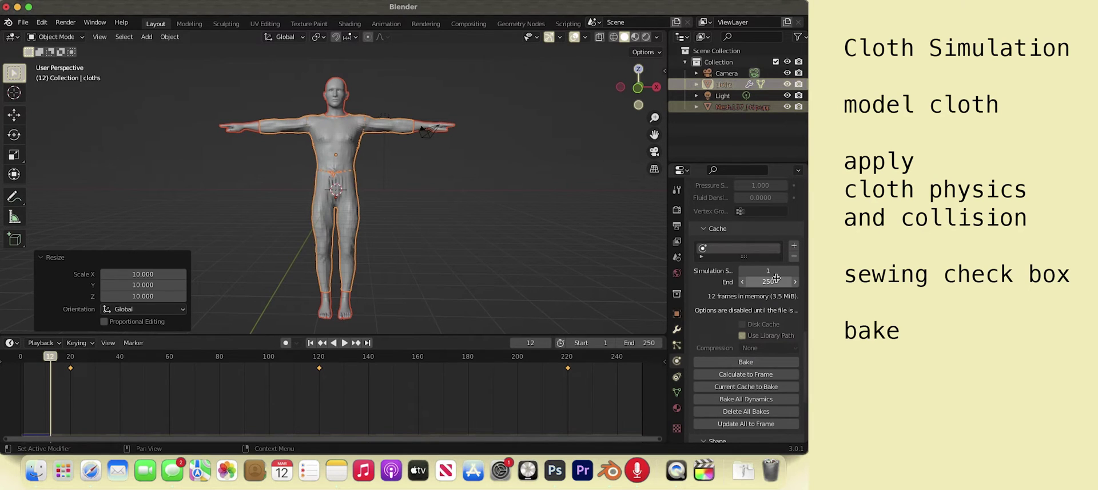
left_click(708, 363)
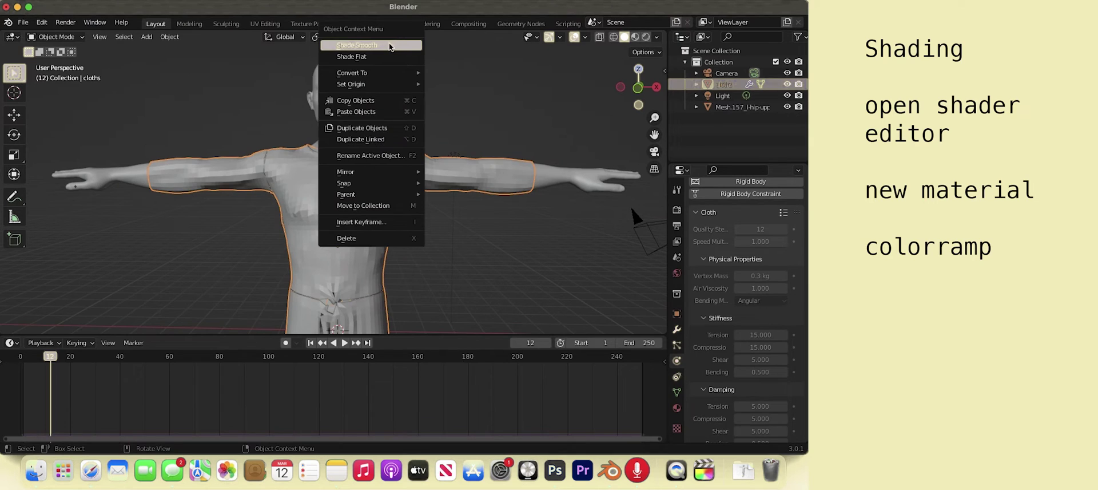
left_click(390, 44)
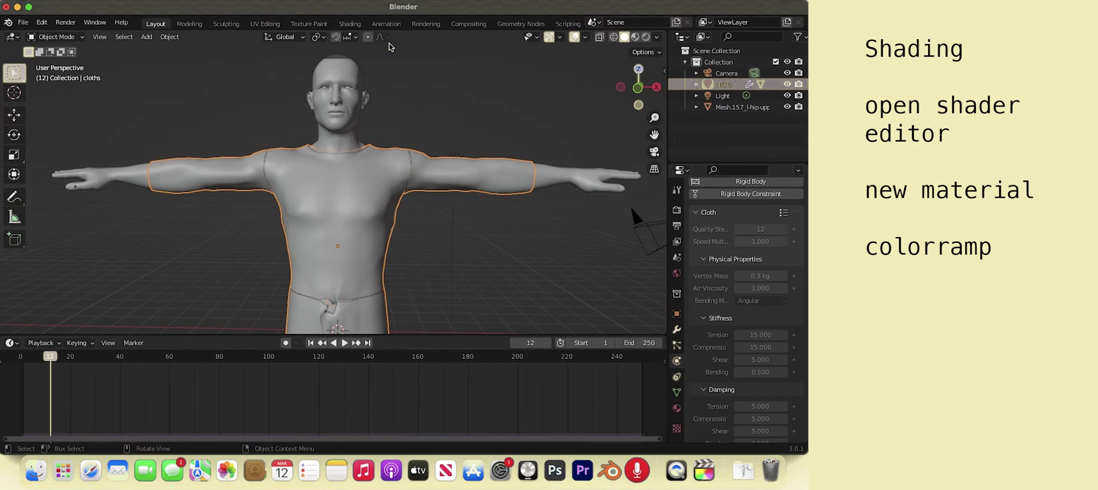
Switch the viewport to rendered shading and raise the light about 2.54 m along the Z axis
left_click(645, 36)
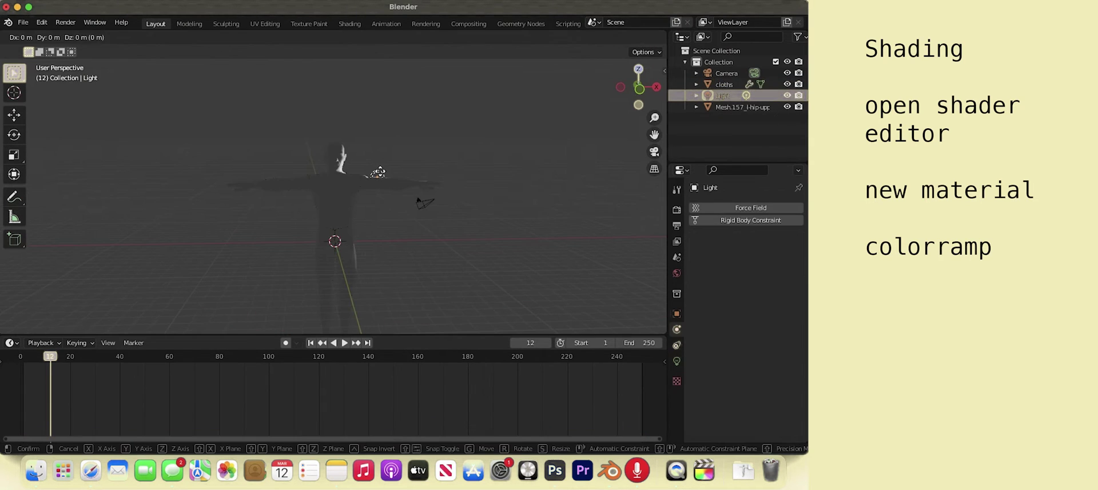
key("g")
key("z")
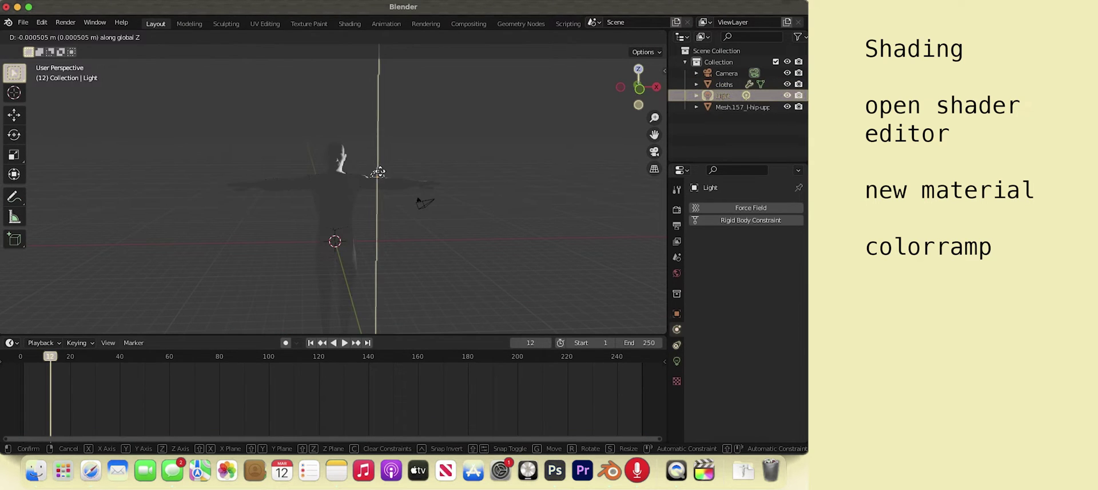
left_click(380, 146)
Set the light's power to 100000 W and move the light along the Y axis
left_click(677, 361)
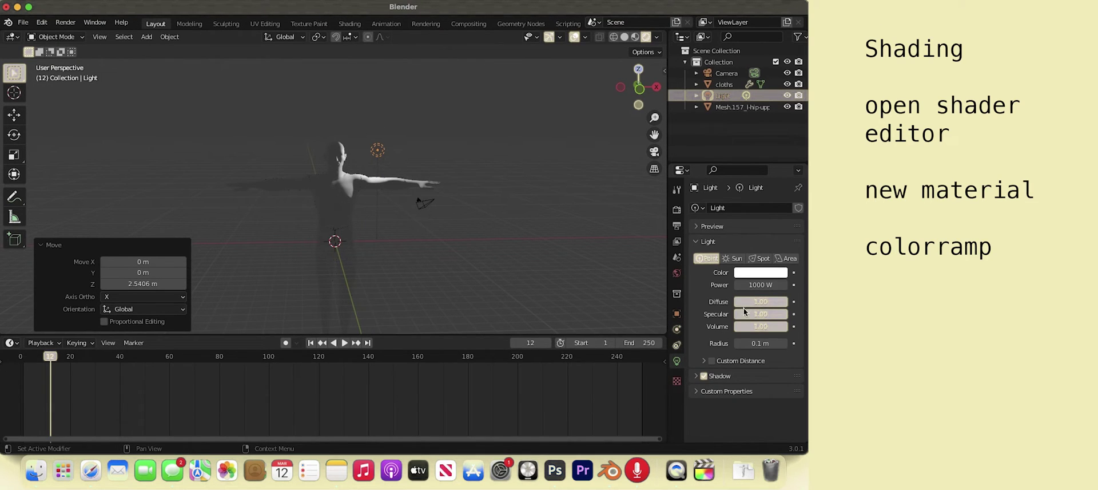
left_click(755, 284)
type("100000")
key("Return")
key("g")
key("y")
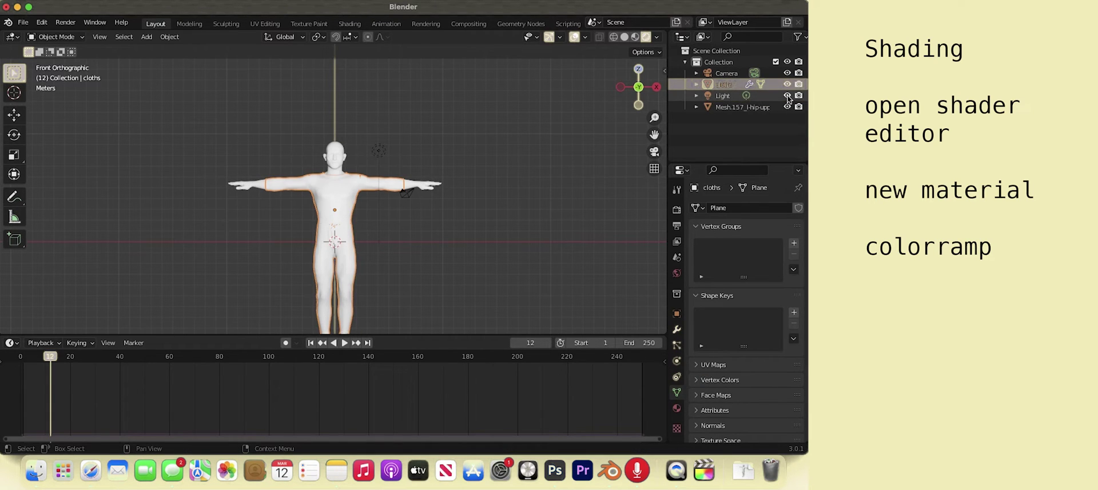
Disable the light in the viewport and in renders, and set the world background color to white
left_click(786, 95)
left_click(799, 97)
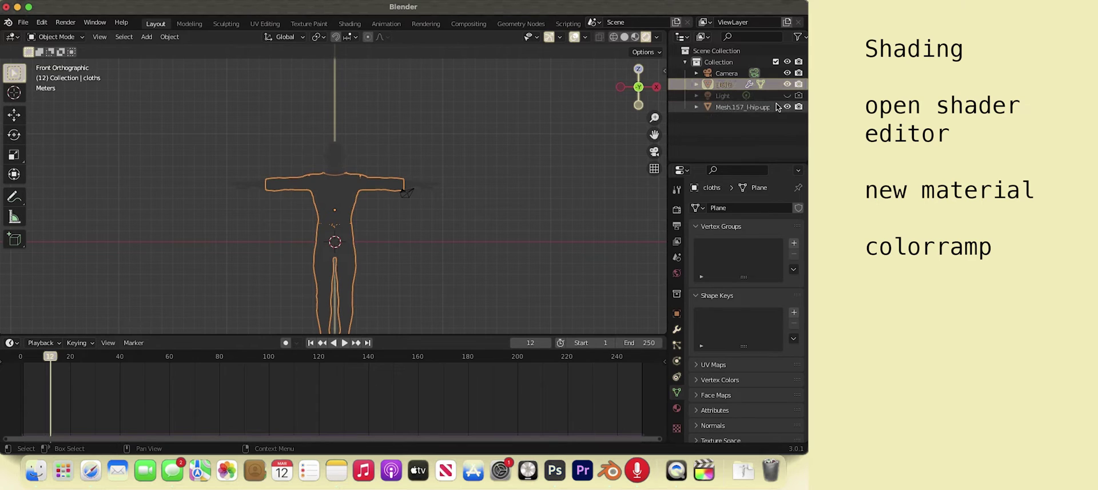
left_click(677, 408)
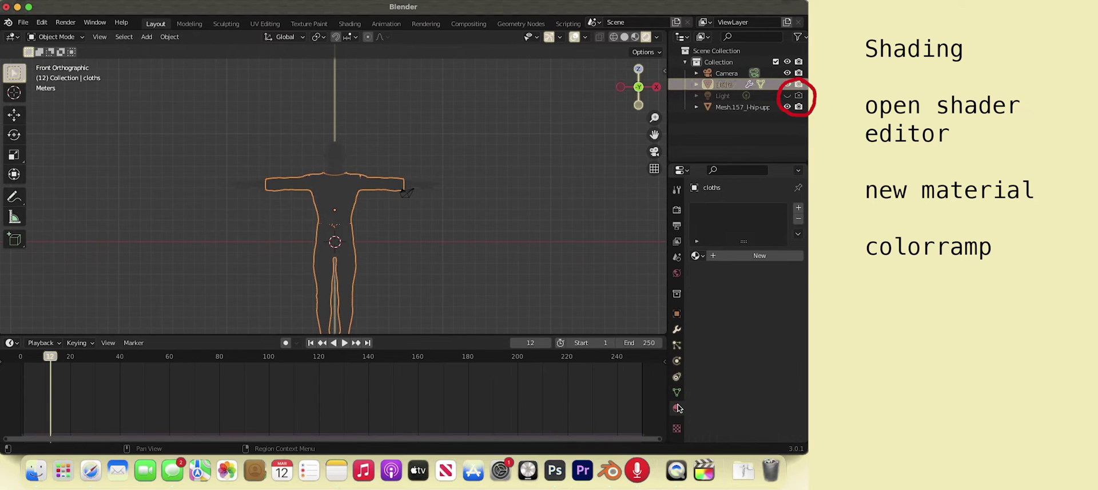
left_click(676, 273)
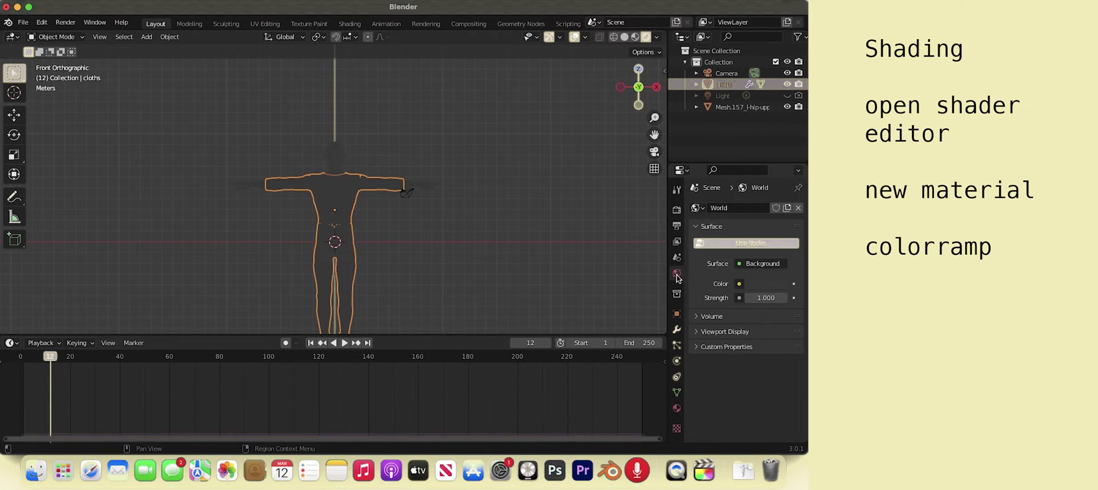
left_click(756, 286)
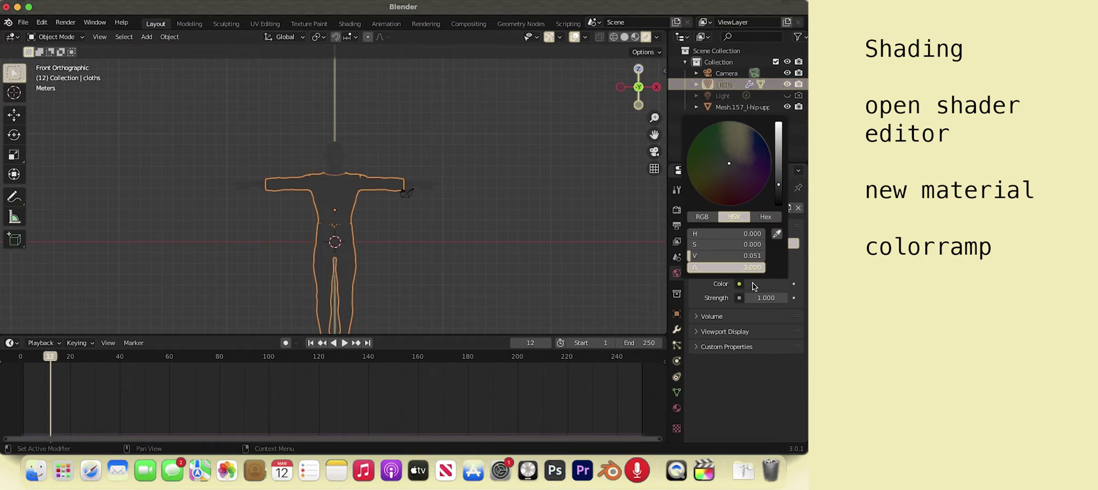
left_click_drag(778, 189, 778, 123)
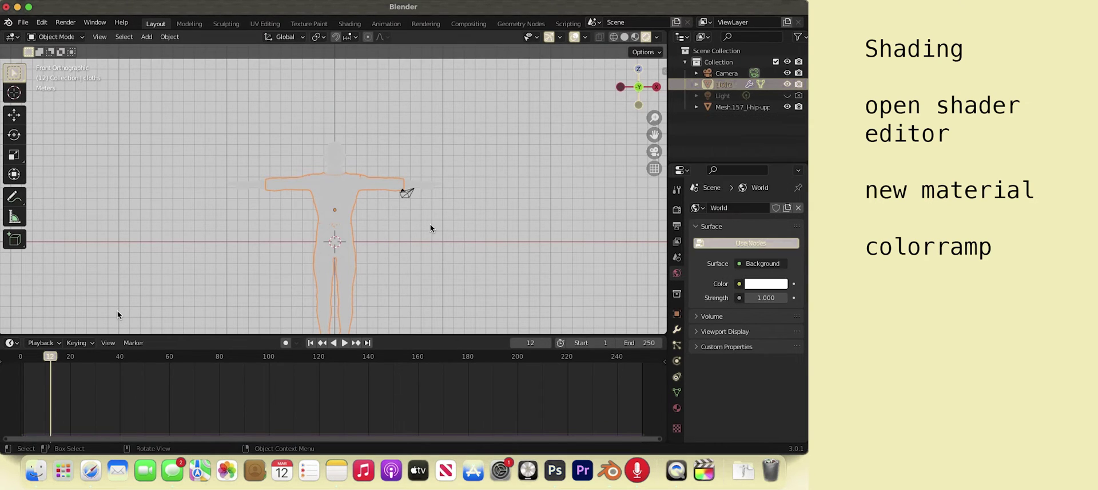
Replace the timeline with the Shader Editor and create a new material for the cloths object
left_click(12, 342)
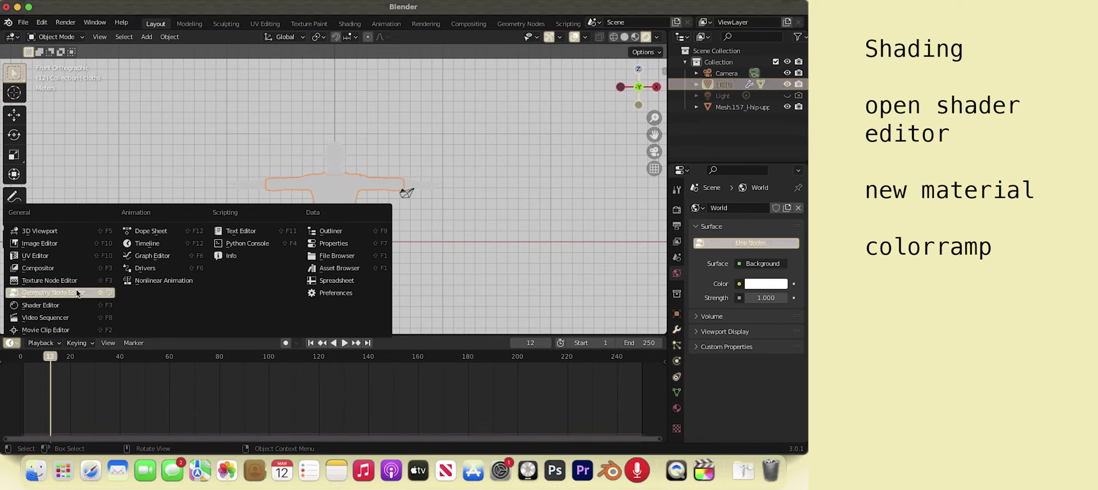
left_click(70, 303)
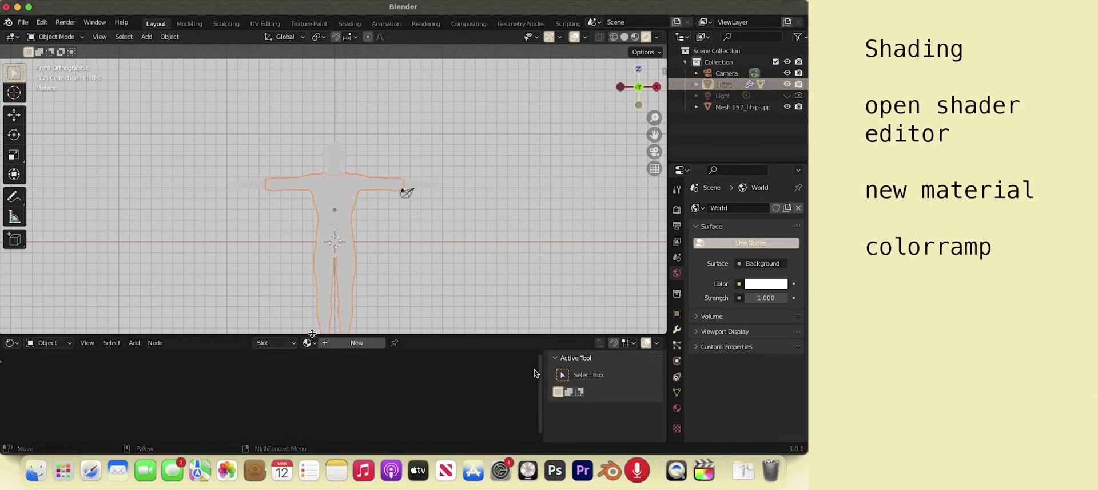
left_click(678, 407)
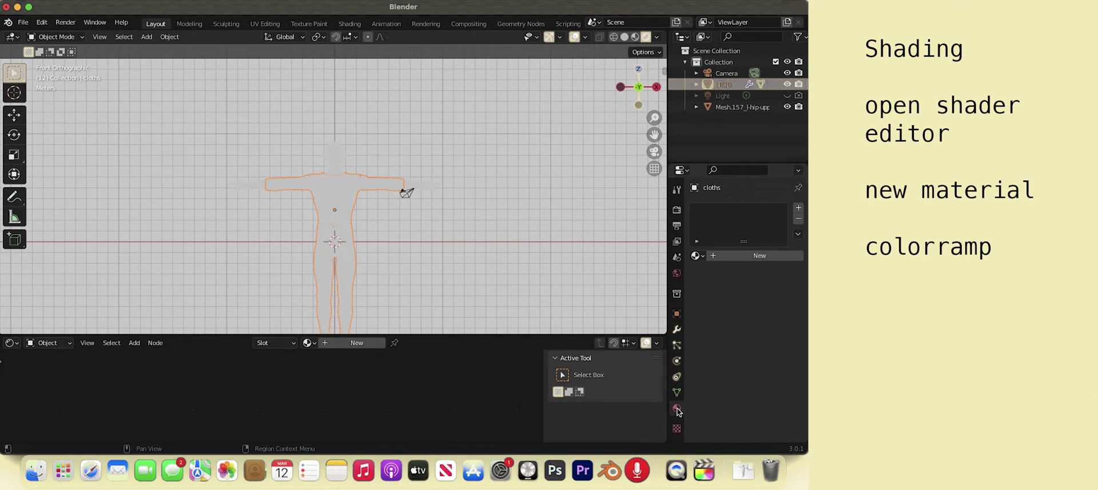
left_click(712, 256)
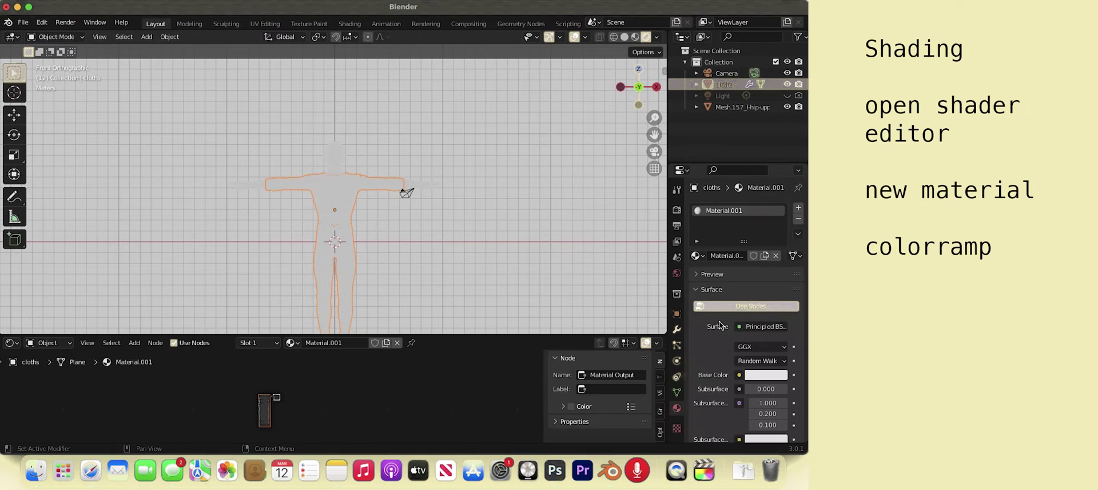
Set the garment material's Emission color to white
scroll(721, 329, "down", 15)
scroll(719, 332, "up", 8)
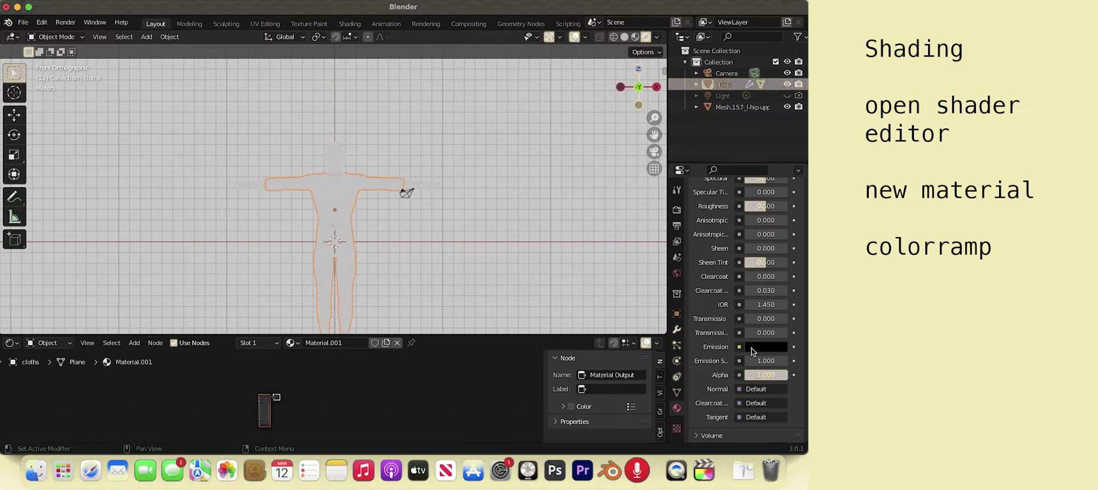
left_click(752, 347)
left_click_drag(778, 266, 778, 186)
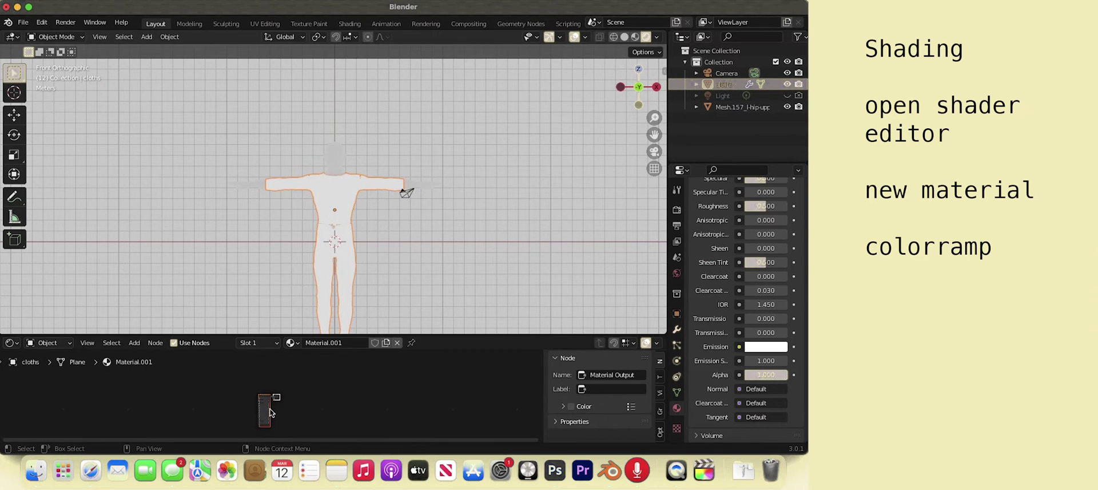
Separate the Material Output from the Principled BSDF and add a ColorRamp node between them
scroll(270, 411, "up", 10)
scroll(270, 411, "right", 5)
left_click(222, 373)
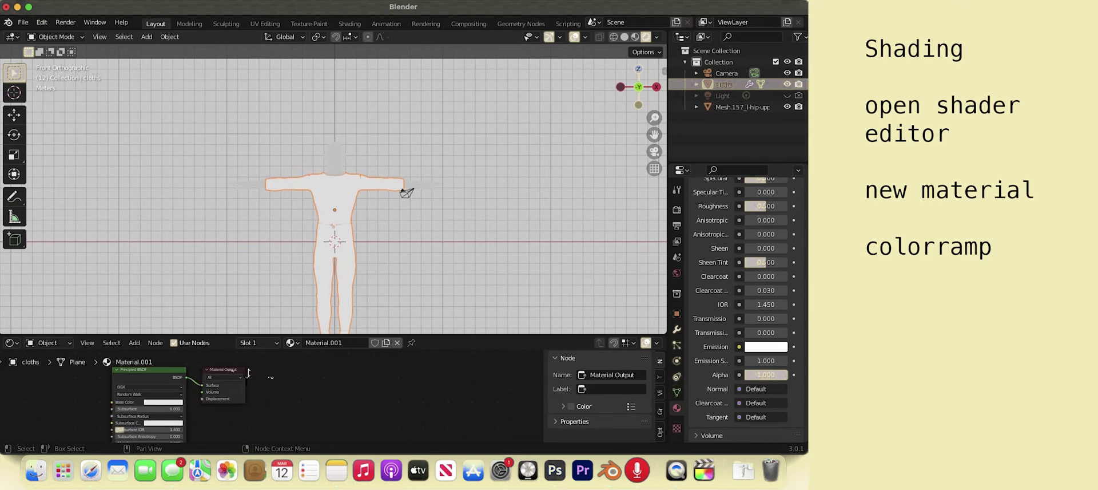
left_click_drag(222, 373, 303, 390)
key("shift+a")
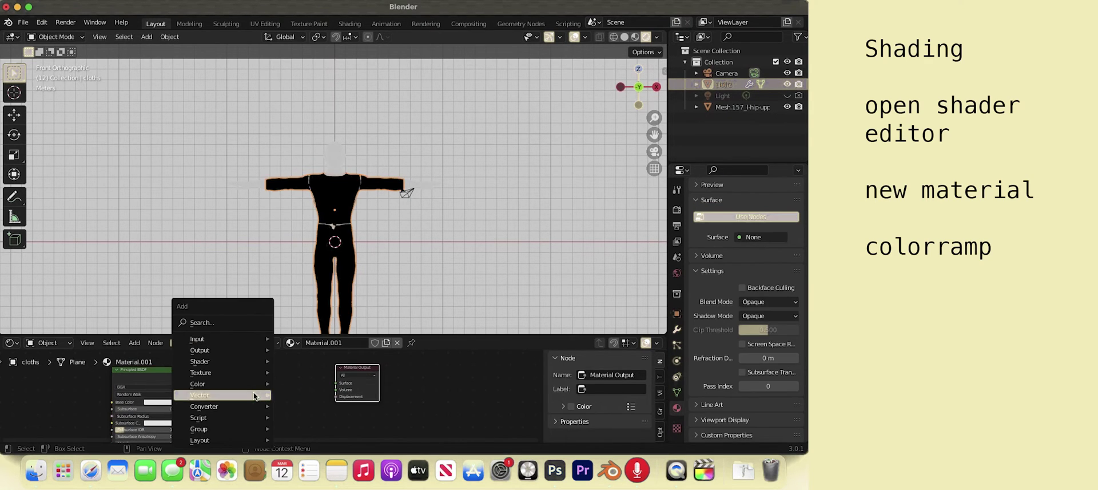
left_click(251, 323)
type("color")
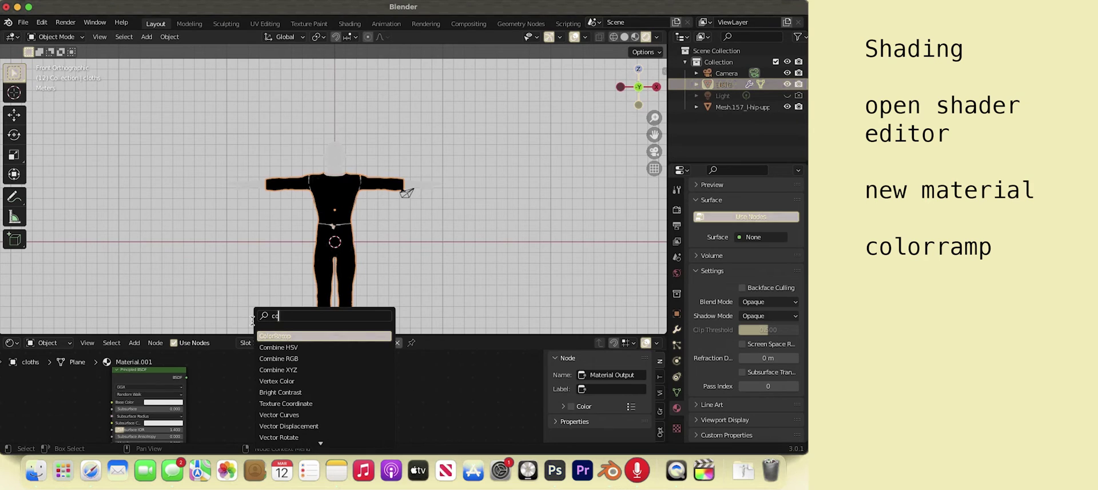
left_click(263, 335)
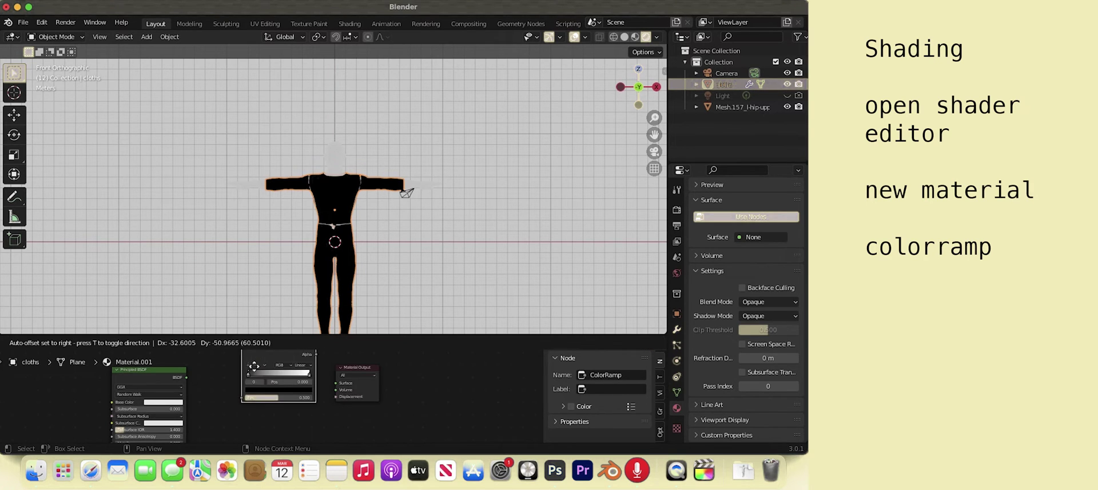
left_click(304, 382)
Link the ColorRamp's Color output to the Material Output's Surface and move its black stop to position 1.000
left_click_drag(301, 376, 336, 383)
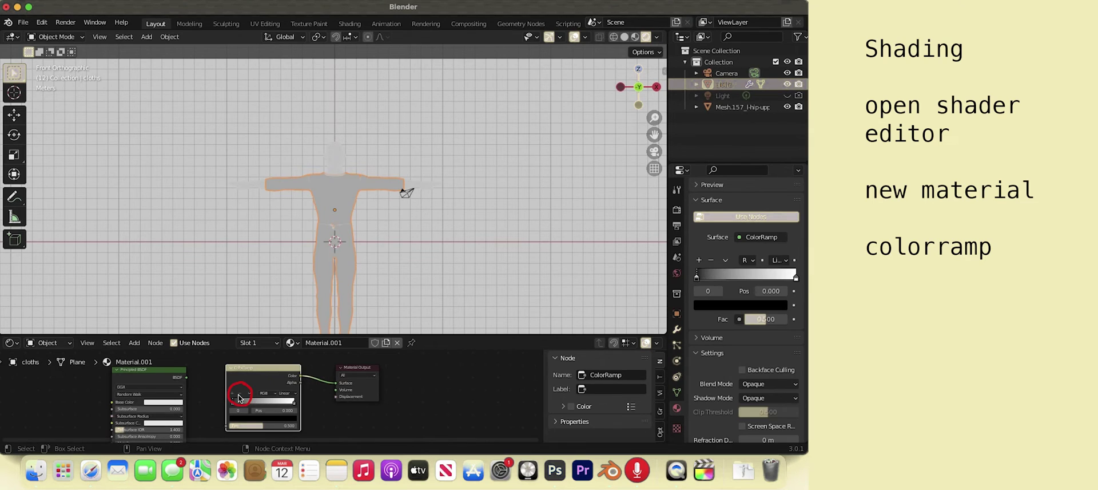
left_click_drag(239, 400, 293, 403)
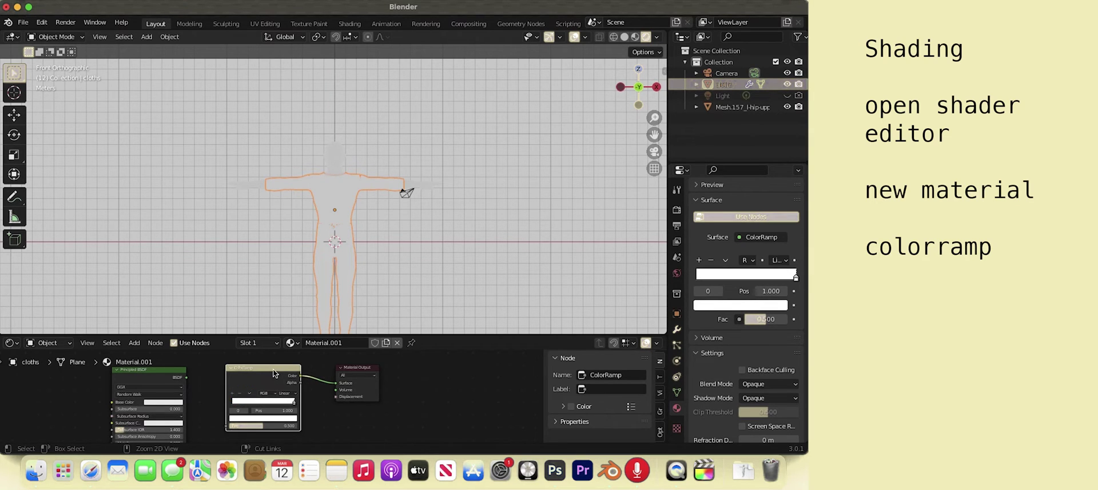
Paste the ColorRamp node into the man's skin material ahead of the Material Output and unlink its Fac input from the Principled BSDF
left_click(329, 170)
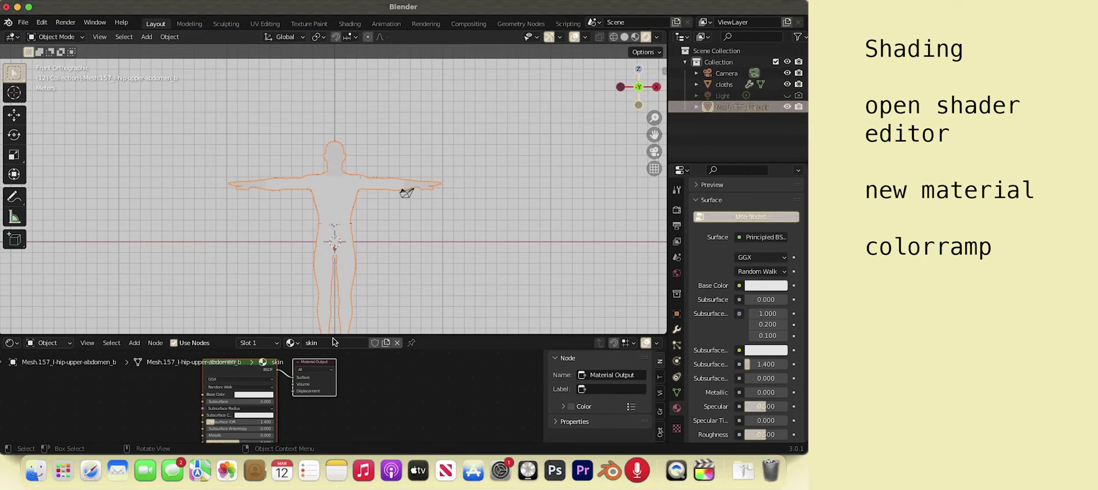
left_click_drag(316, 362, 390, 358)
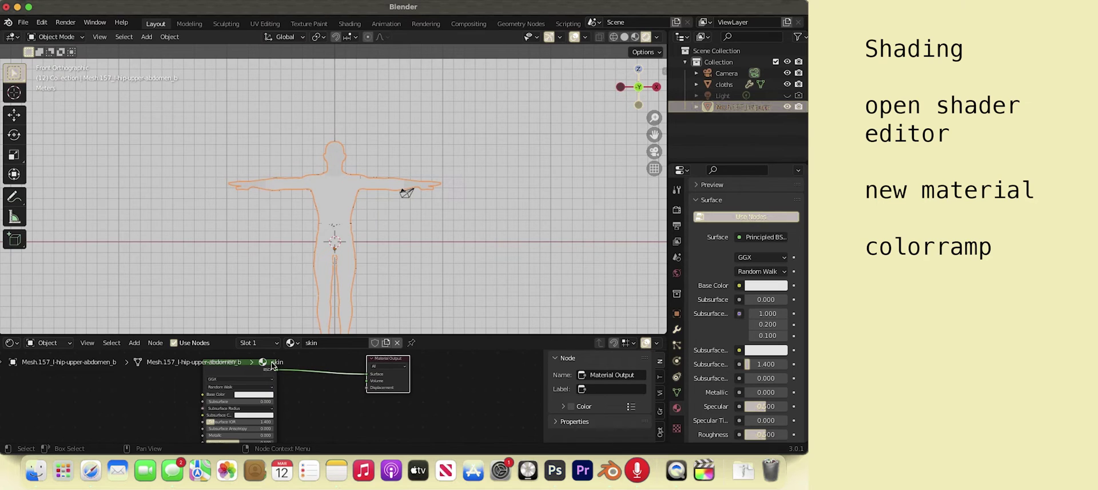
left_click(155, 342)
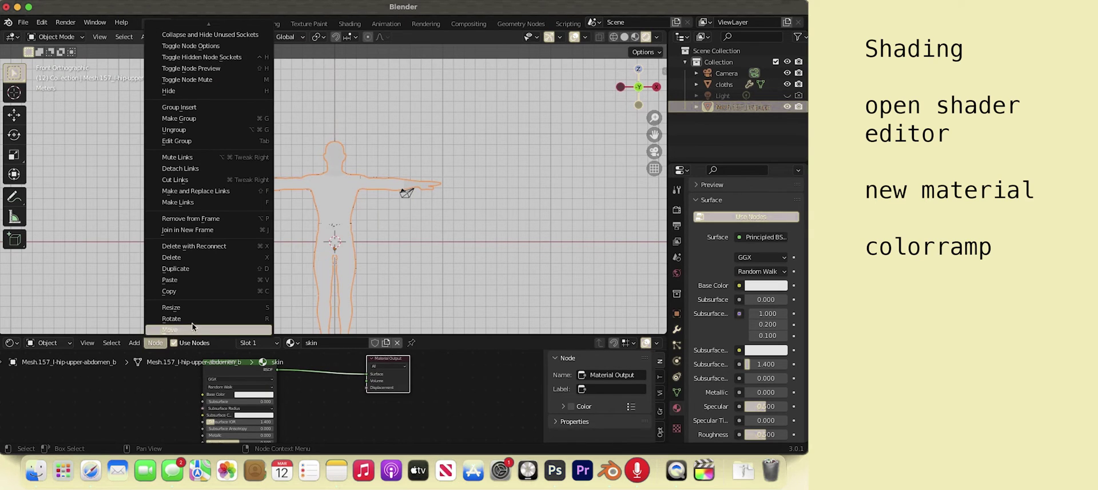
left_click(214, 280)
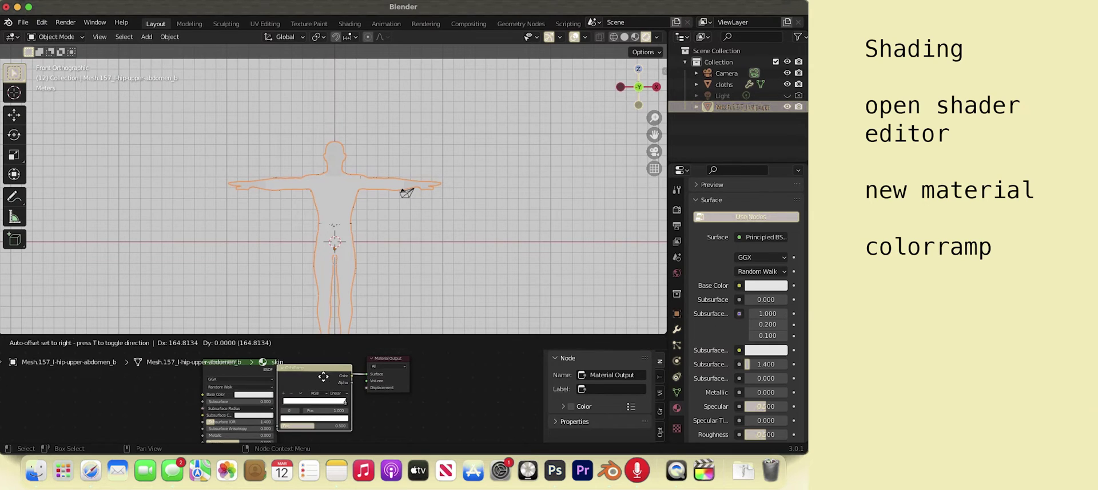
left_click(324, 376)
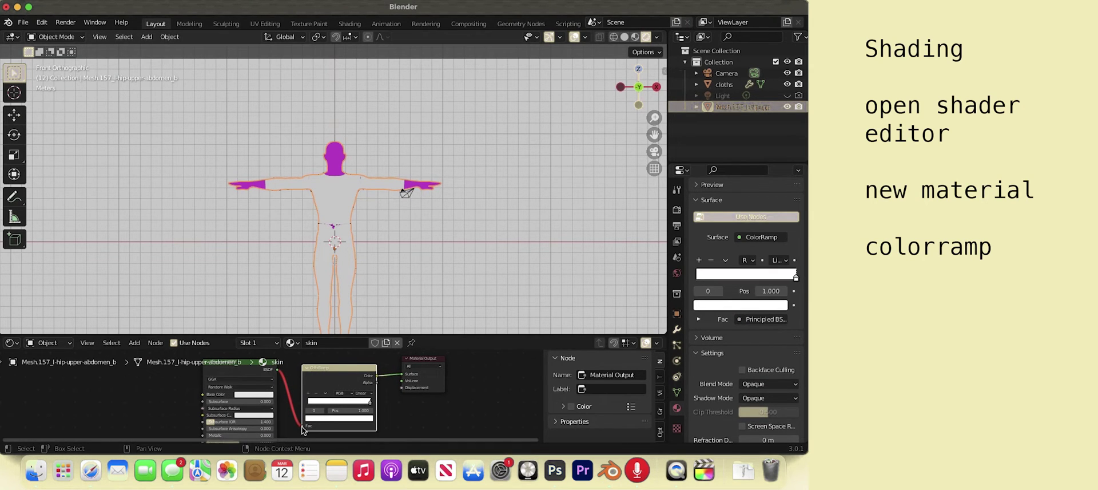
left_click_drag(300, 426, 287, 403)
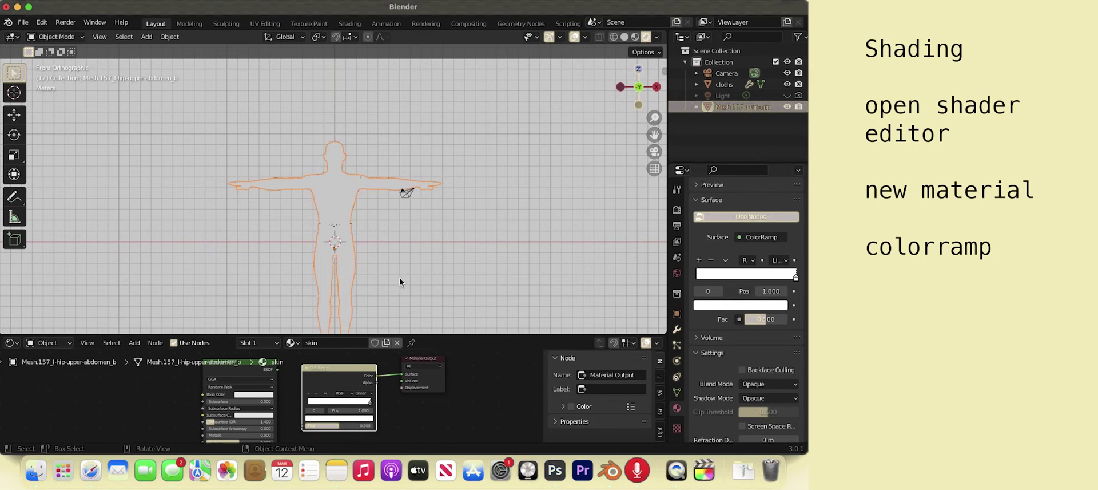
Select the cloths garment and change the color of its material's ColorRamp stop to dark green
left_click(343, 212)
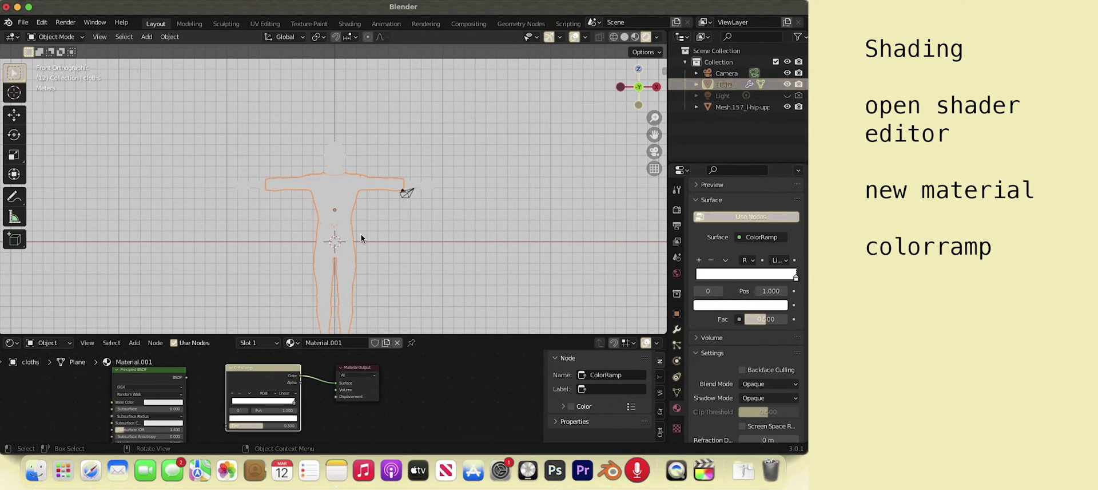
left_click(268, 419)
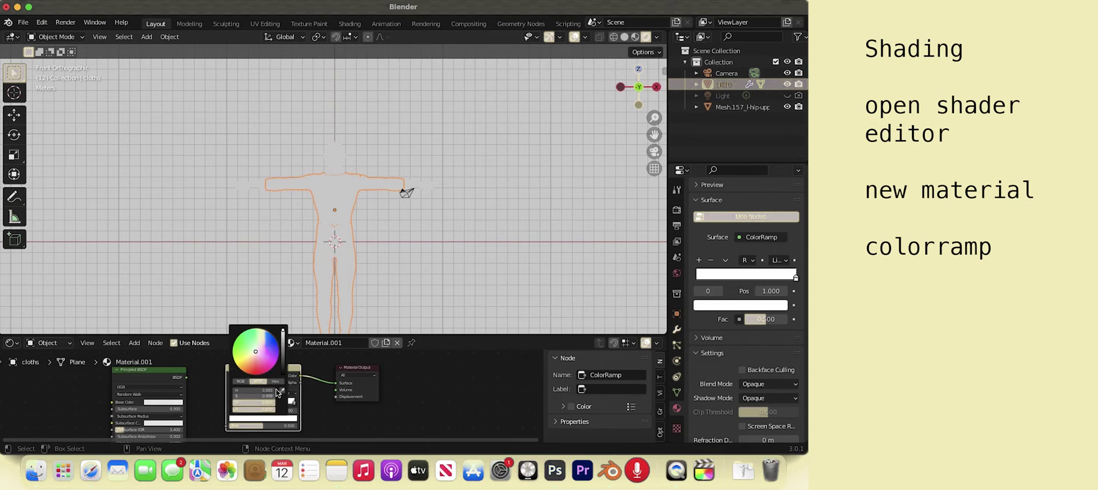
left_click_drag(264, 362, 241, 331)
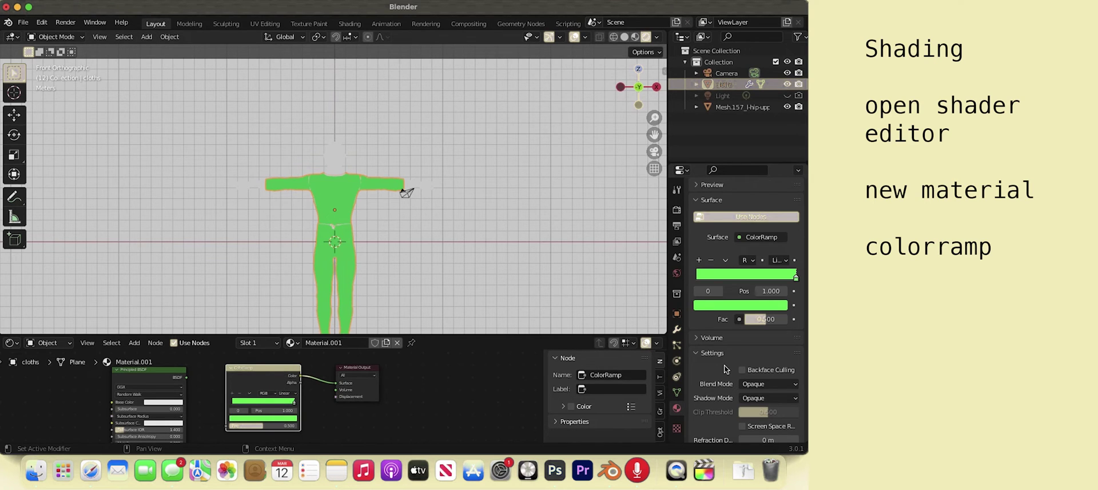
scroll(726, 369, "down", 4)
scroll(709, 358, "up", 3)
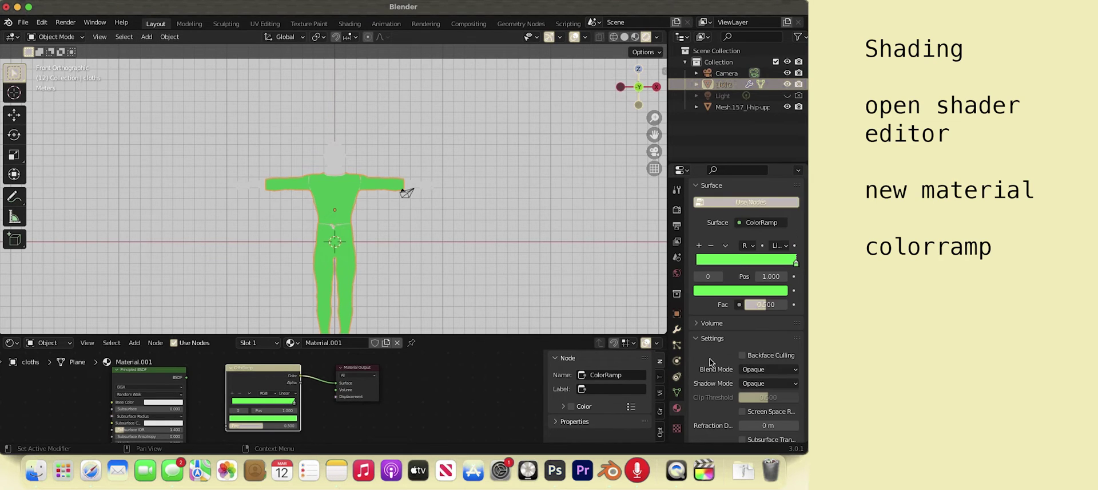
left_click(256, 418)
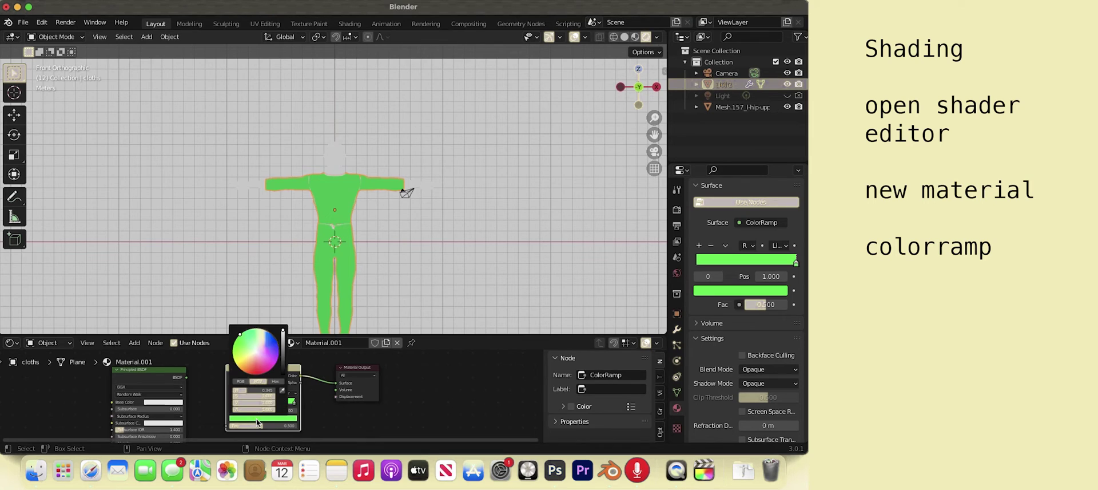
left_click(282, 367)
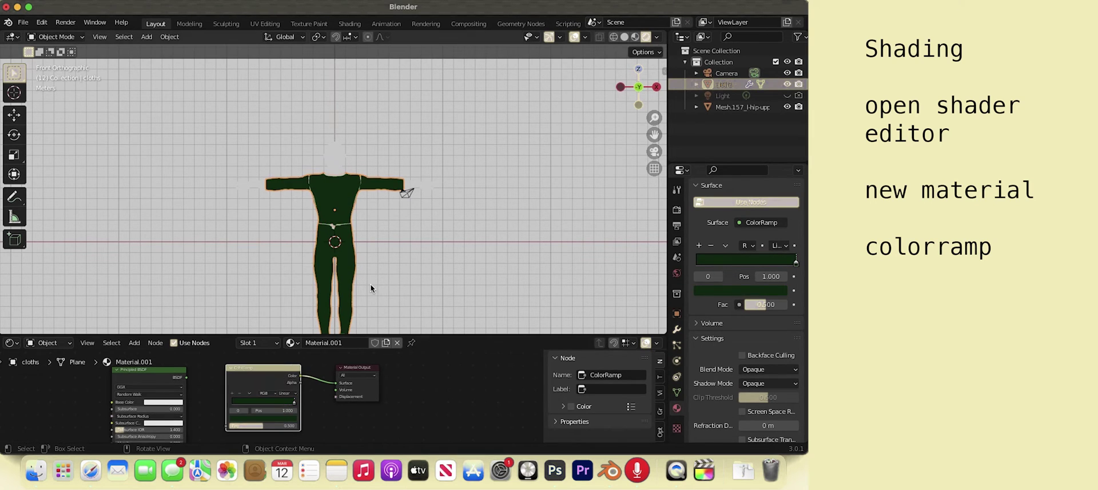
scroll(370, 288, "down", 3, "shift")
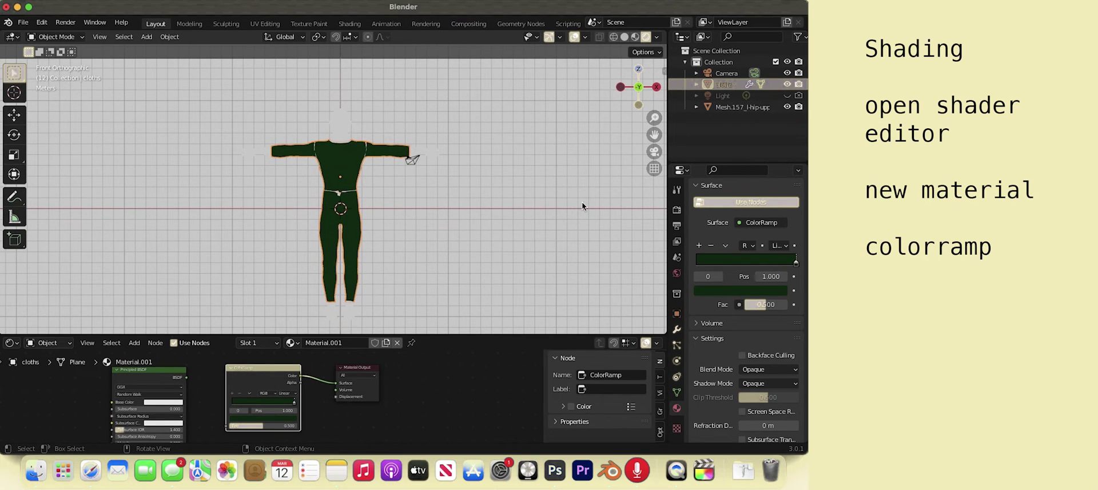
Set the scene's color management View Transform to Standard and enable Freestyle rendering
left_click(677, 241)
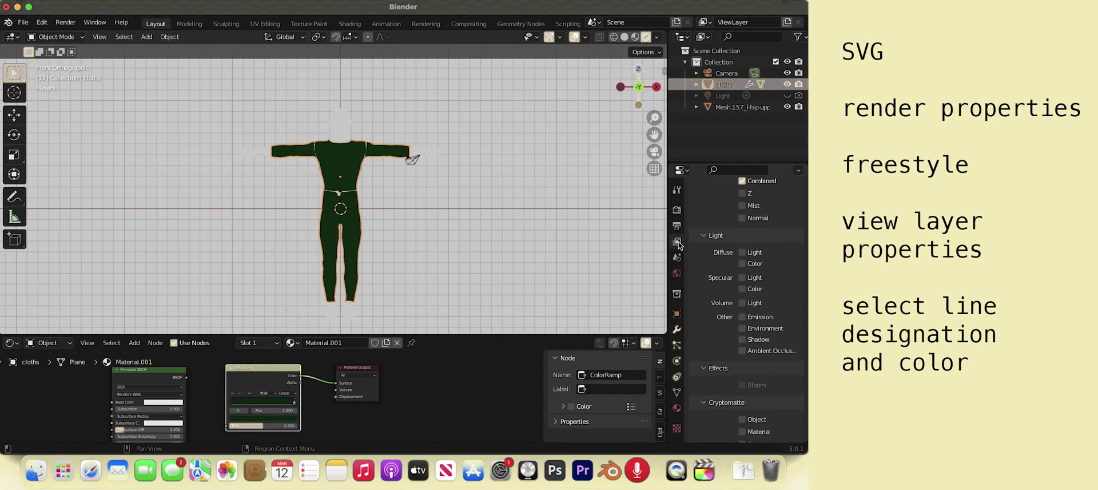
left_click(677, 228)
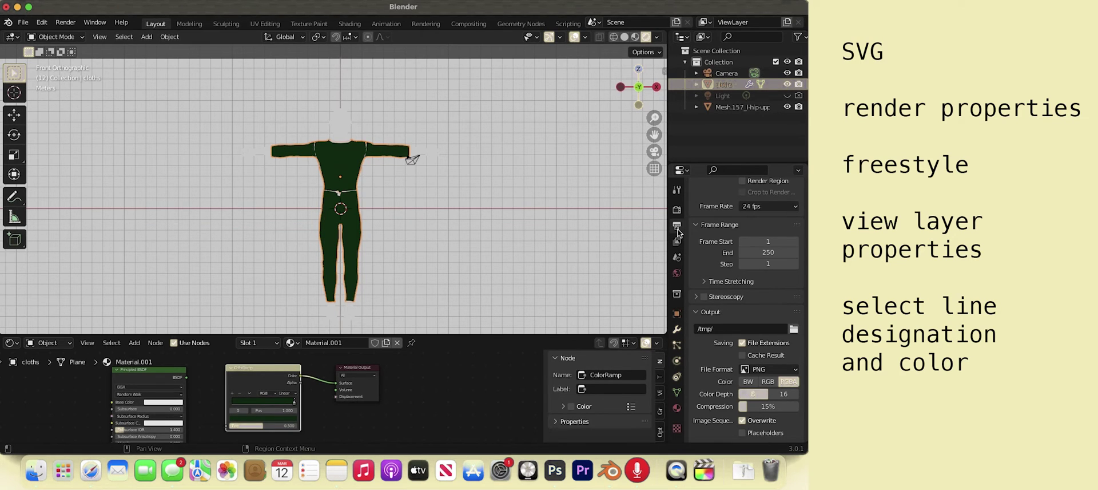
left_click(678, 215)
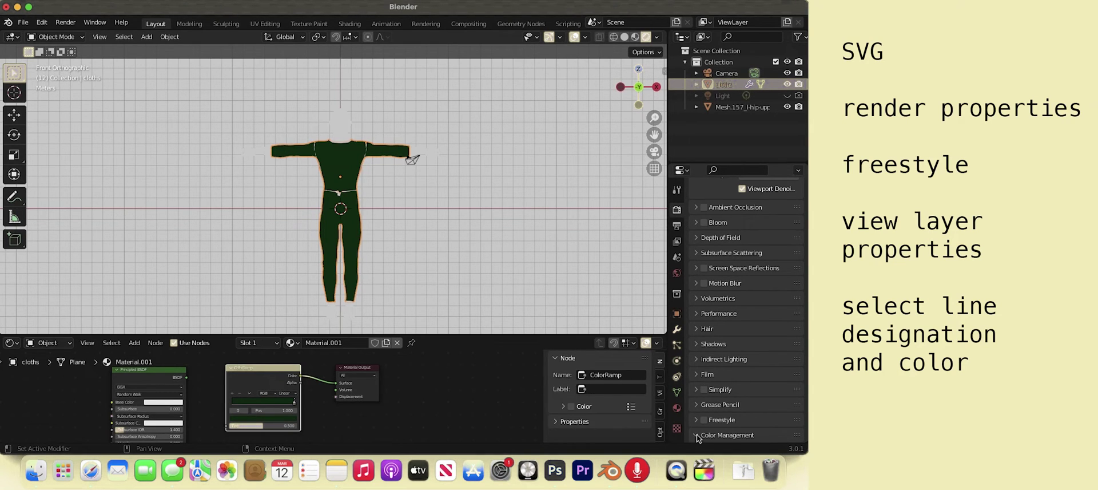
scroll(731, 433, "down", 4)
left_click(763, 363)
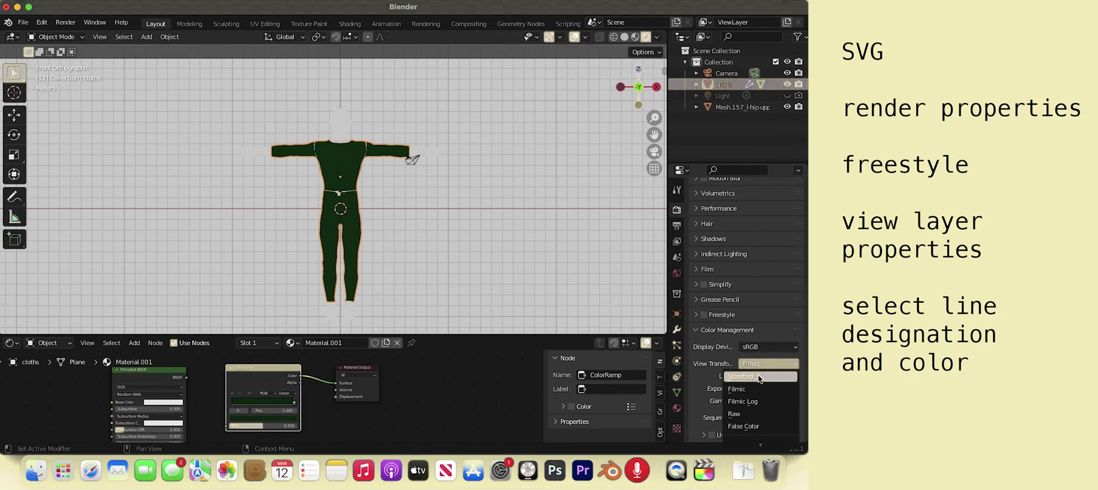
left_click(760, 376)
left_click(704, 315)
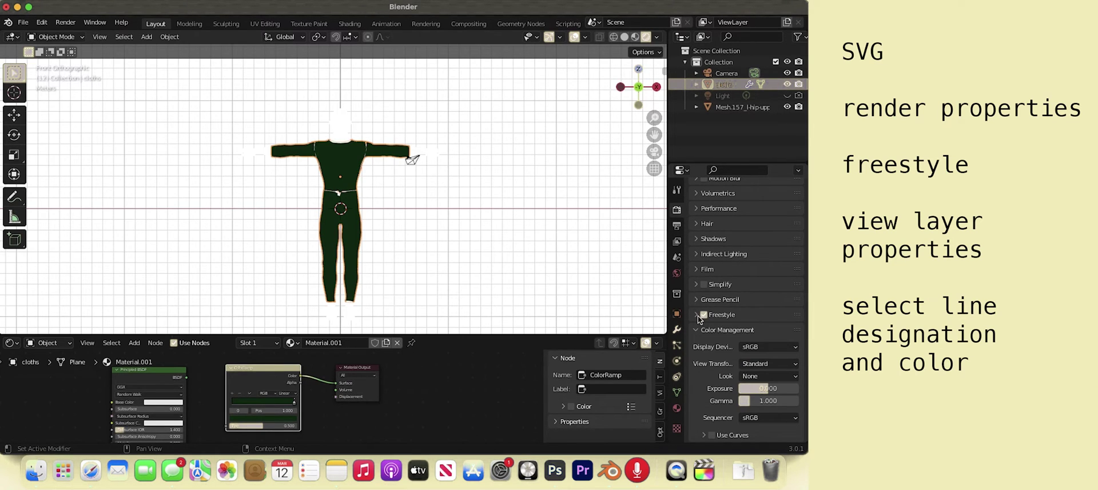
In the view layer's Freestyle line set, enable the Contour edge type and disable Border and Crease
left_click(677, 243)
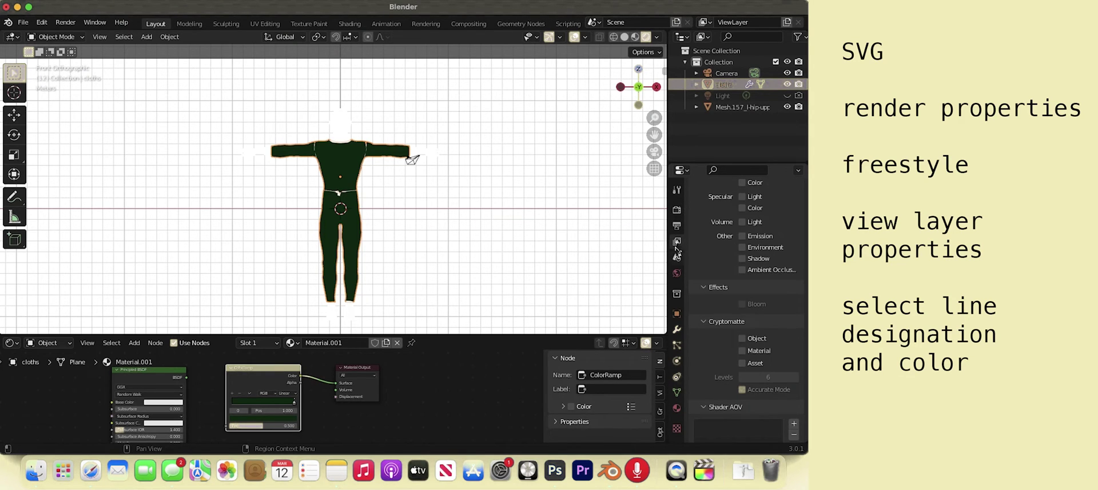
scroll(701, 249, "down", 10)
scroll(697, 307, "down", 7)
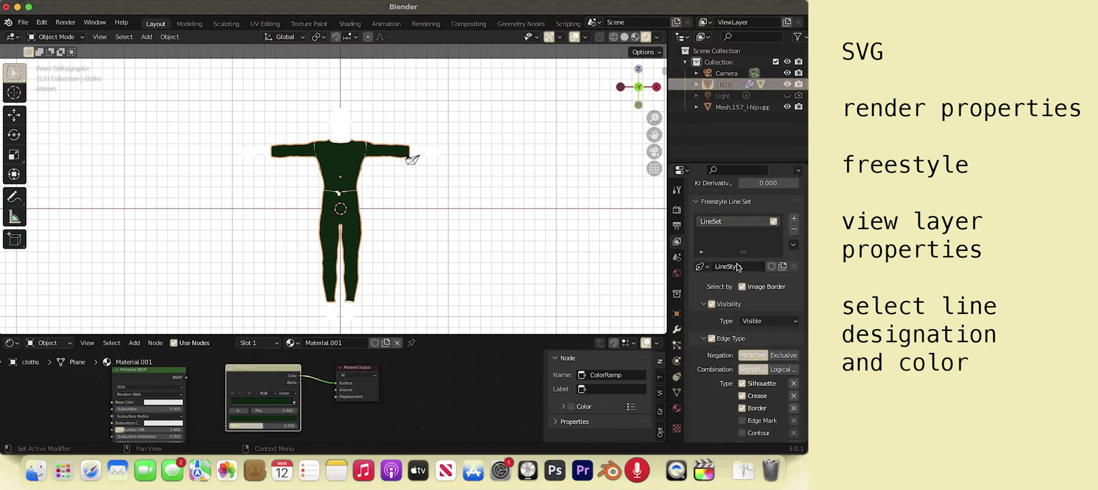
scroll(733, 360, "down", 5)
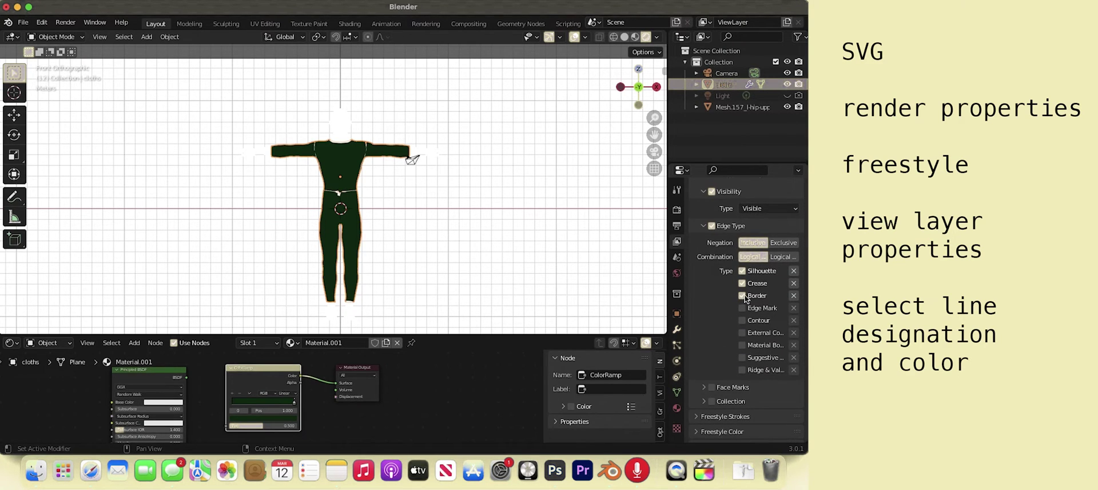
left_click(742, 321)
left_click(742, 296)
left_click(742, 283)
Set the Freestyle line style's base color to a very dark green and open the garment's ColorRamp stop color
scroll(746, 280, "down", 3)
left_click(725, 375)
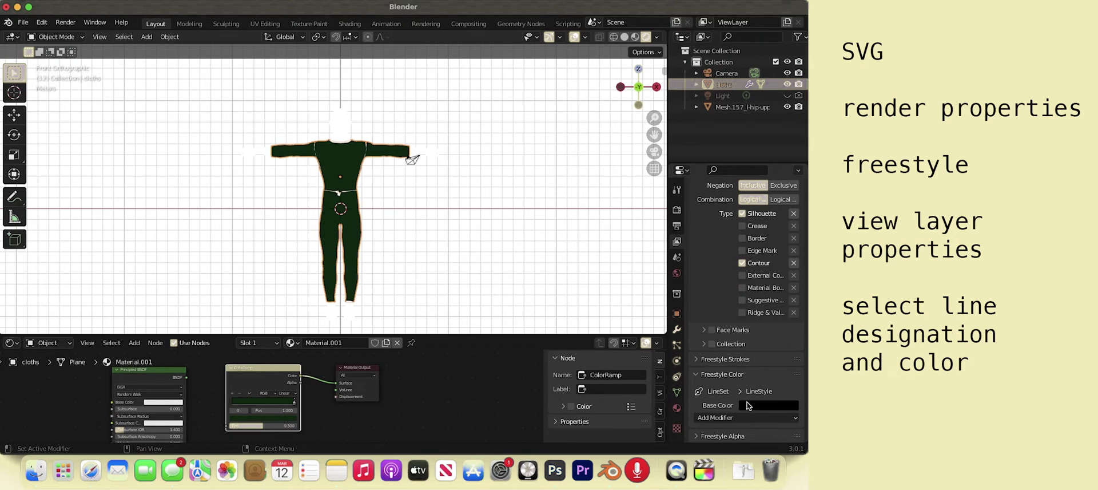
left_click(753, 402)
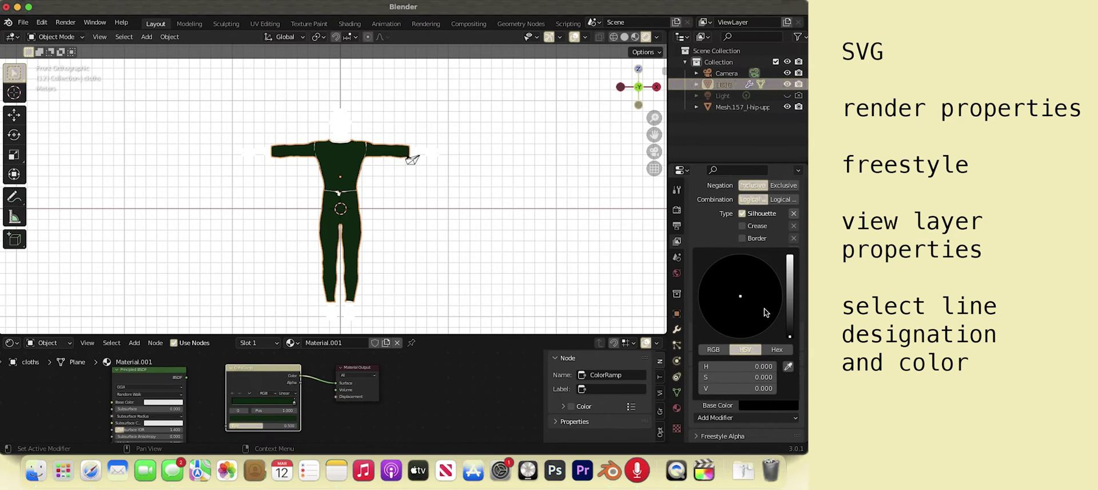
left_click(790, 316)
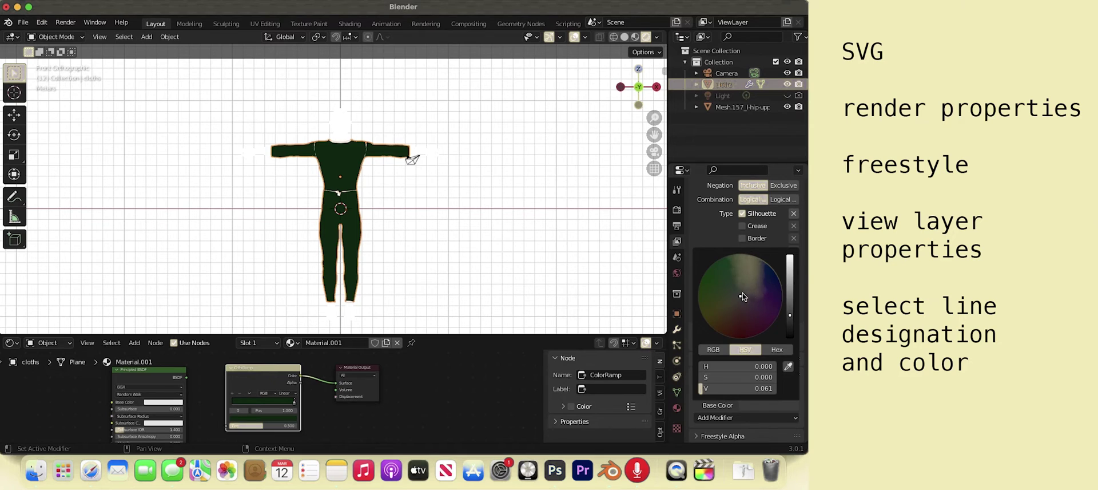
left_click_drag(743, 296, 710, 275)
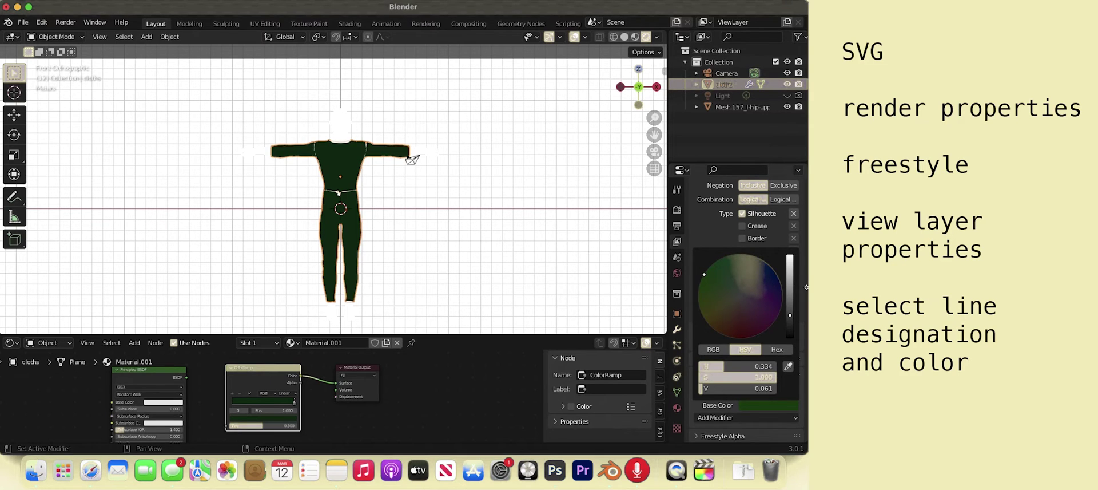
left_click_drag(790, 318, 789, 330)
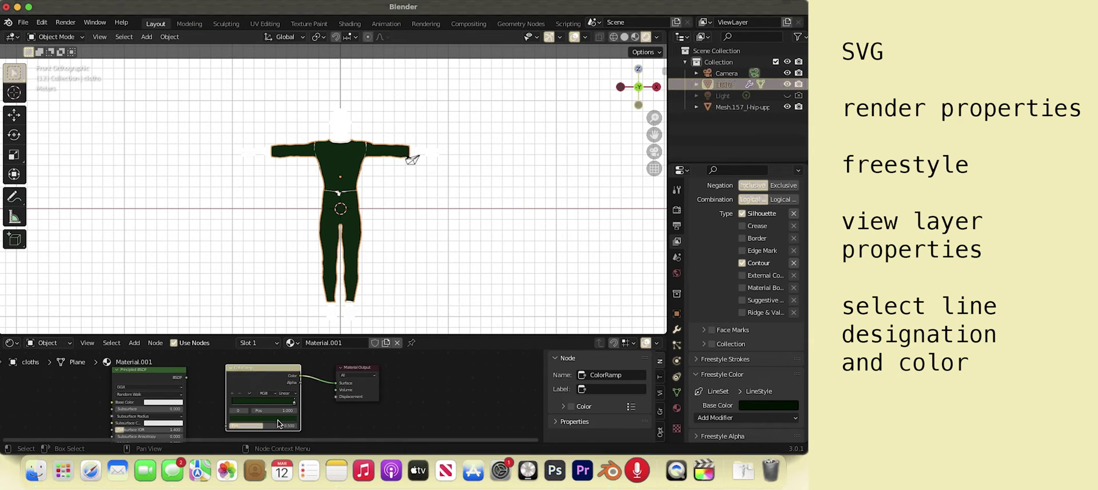
left_click(278, 418)
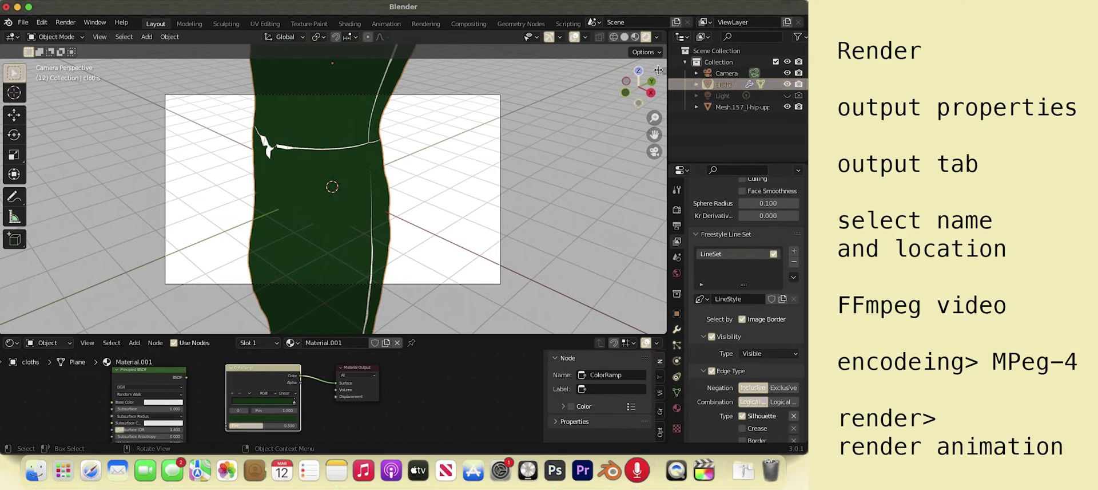
Align the active camera to a frontal view of the whole garment and look through it
mouse_move(659, 70)
left_mouse_down()
mouse_move(574, 71)
mouse_move(653, 68)
left_mouse_up()
middle_click_drag(456, 173, 410, 170)
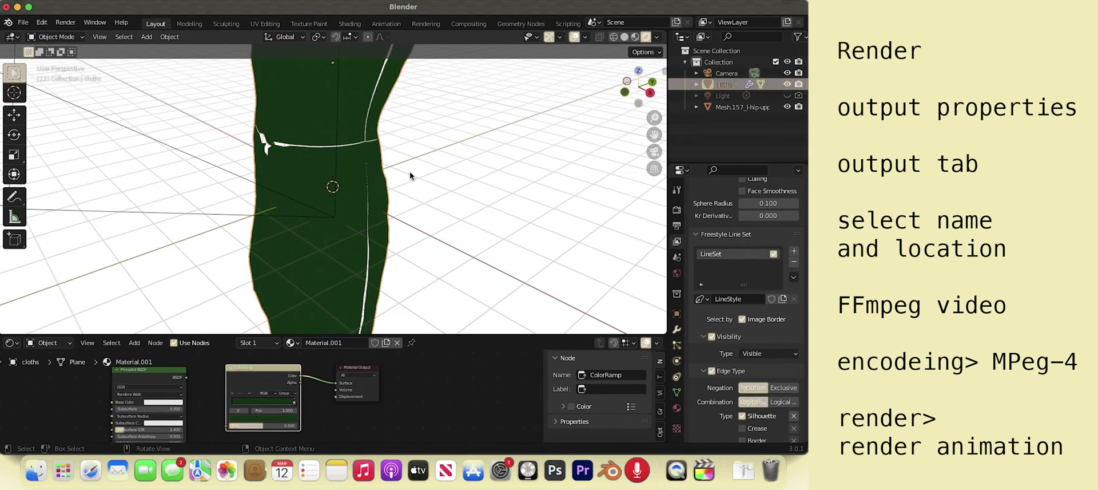
key("KP_0")
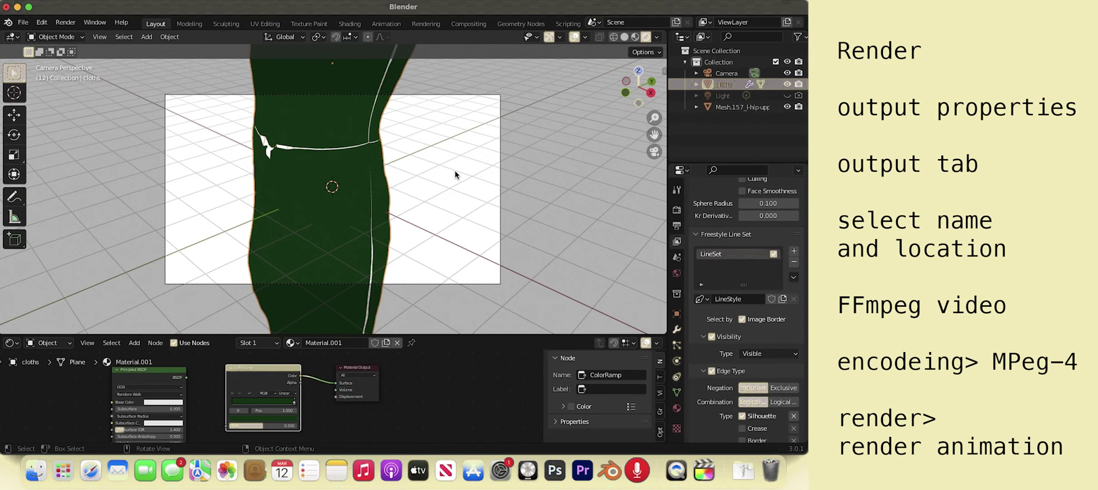
scroll(454, 170, "left", 5)
scroll(455, 170, "down", 3)
scroll(455, 171, "left", 4)
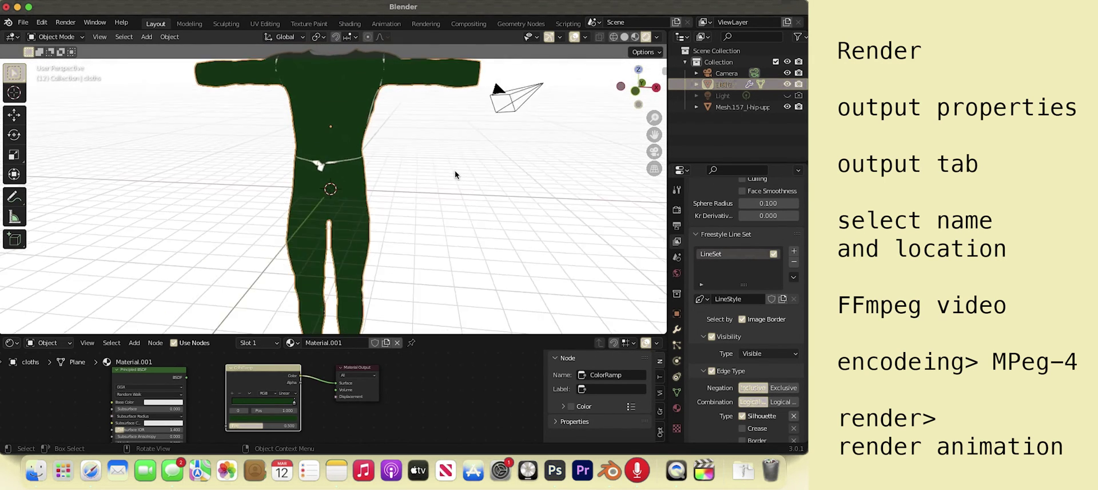
scroll(455, 171, "down", 4)
key("KP_0")
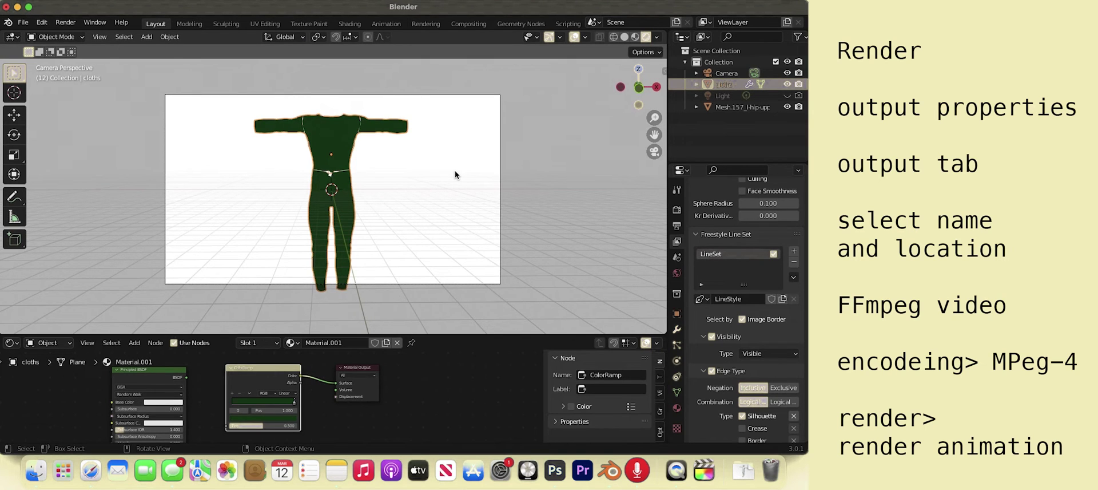
key("KP_0")
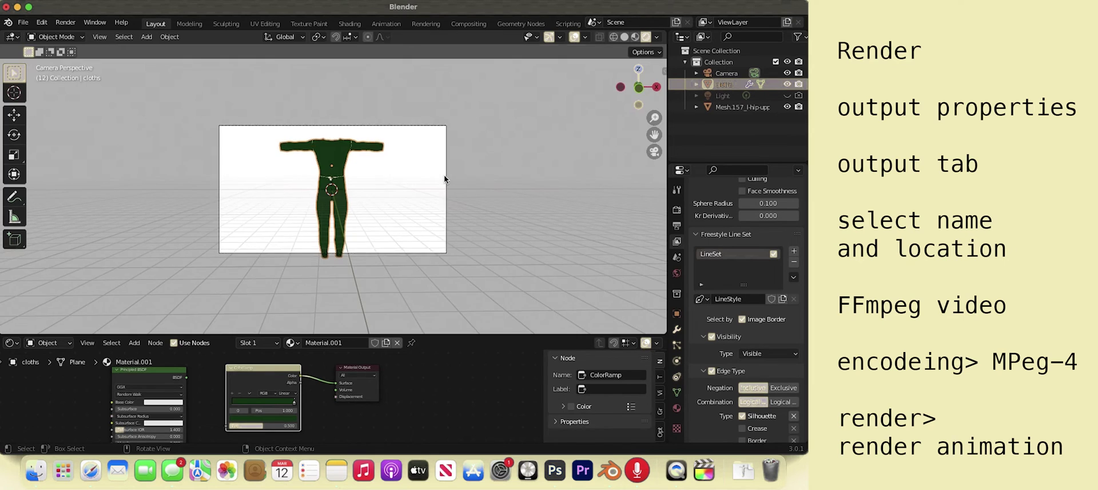
scroll(444, 175, "down", 2)
scroll(445, 175, "up", 3)
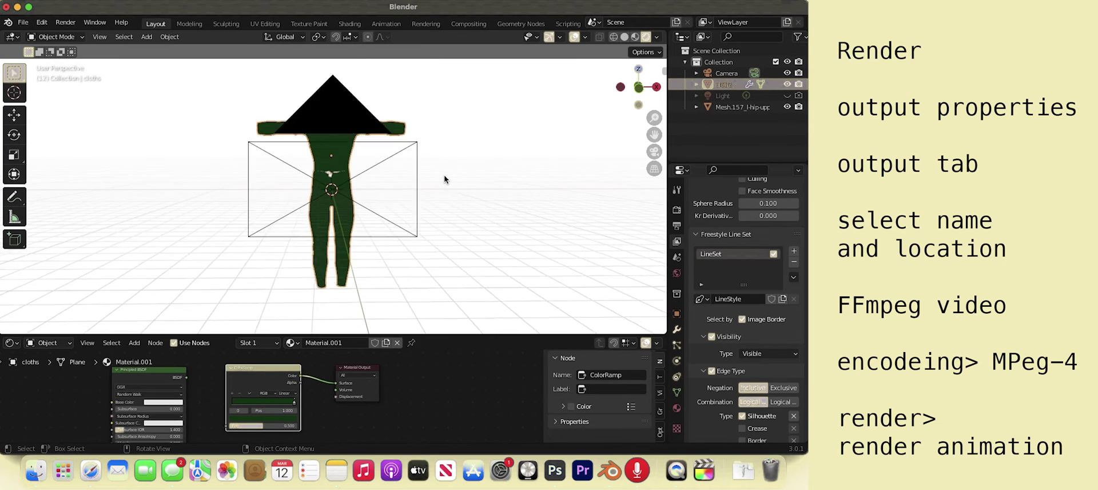
scroll(444, 175, "down", 1)
key("KP_0")
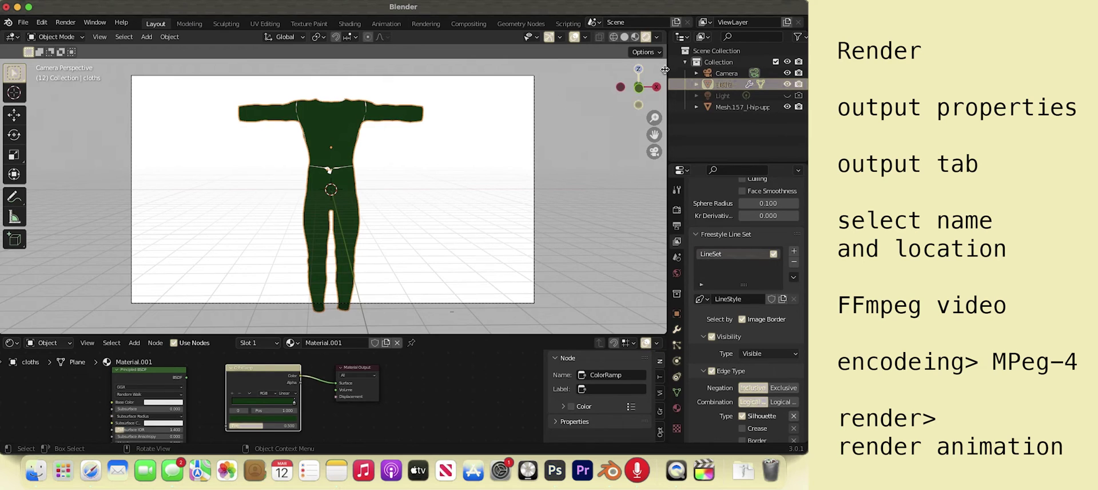
Lock the camera to the view in the 3D viewport's View Lock settings
left_click_drag(663, 71, 566, 76)
left_click(661, 120)
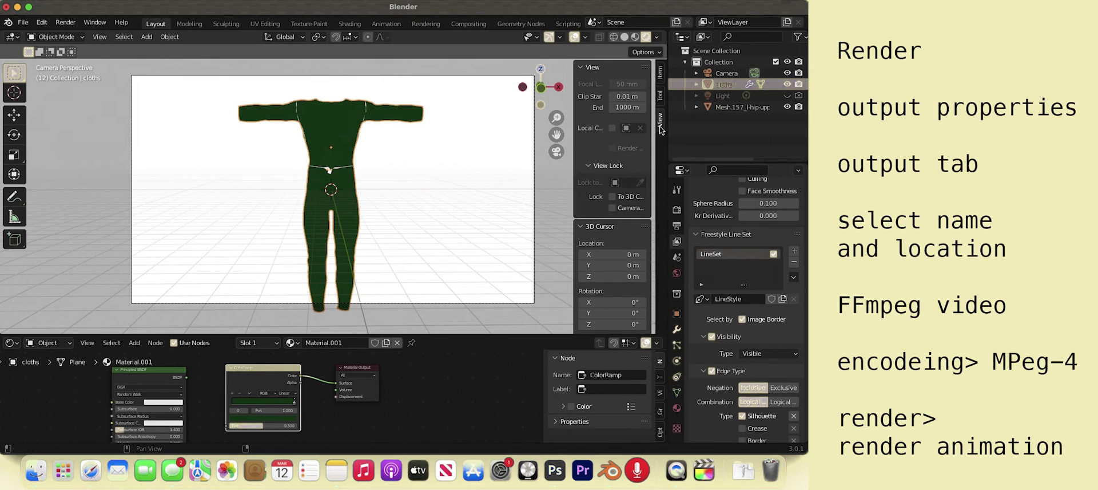
left_click_drag(574, 153, 535, 153)
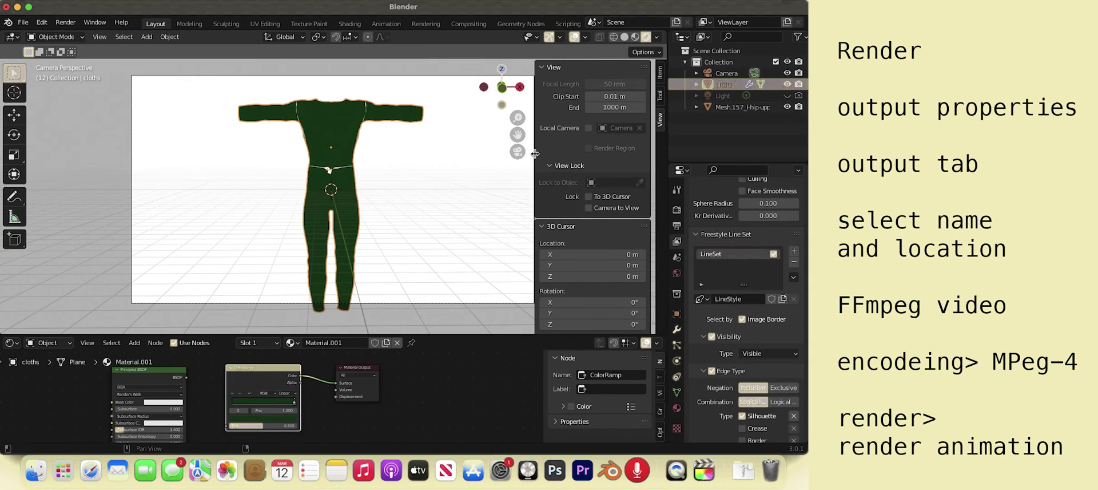
left_click(588, 208)
key("n")
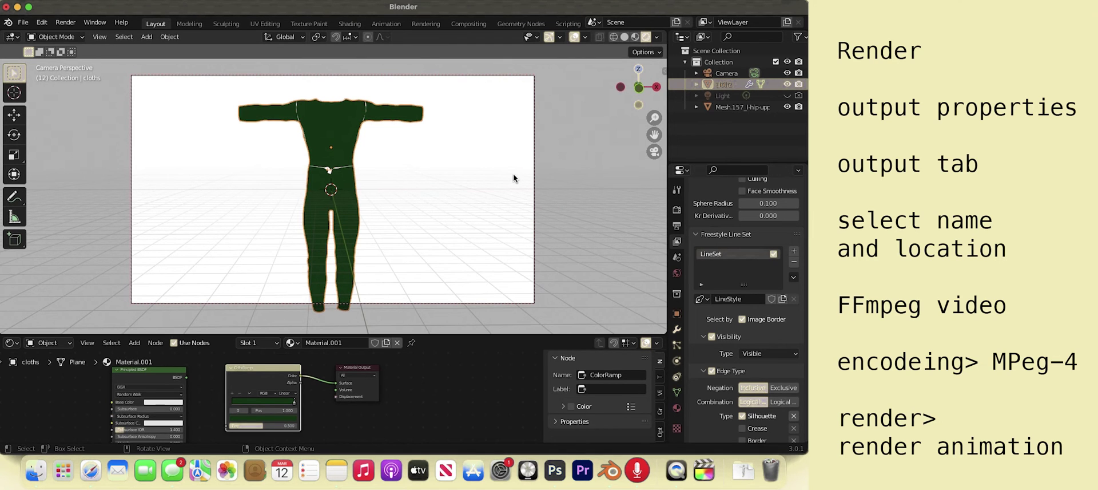
Reposition the locked camera farther back so the whole garment is framed from the front with white space around it
scroll(513, 174, "left", 10)
scroll(513, 175, "left", 10)
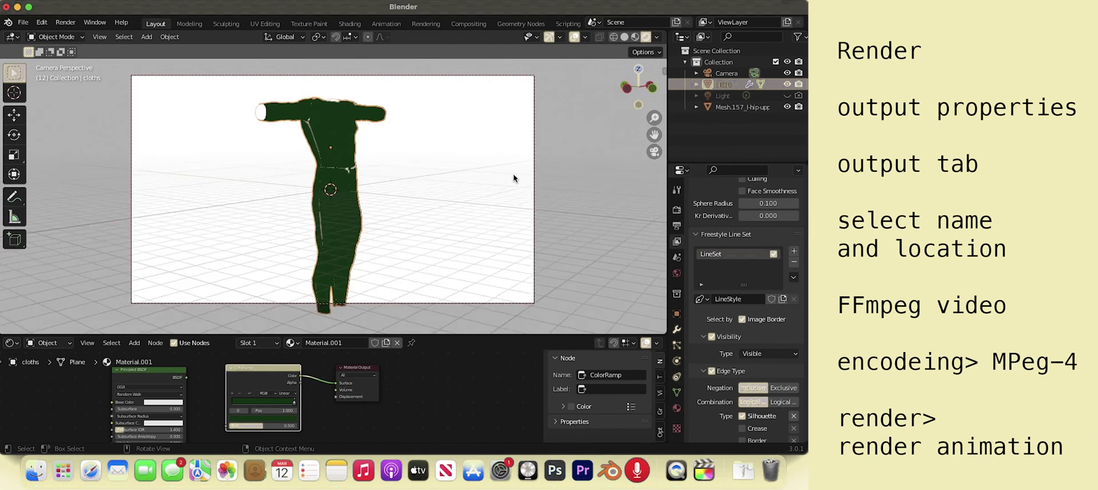
scroll(514, 177, "left", 15)
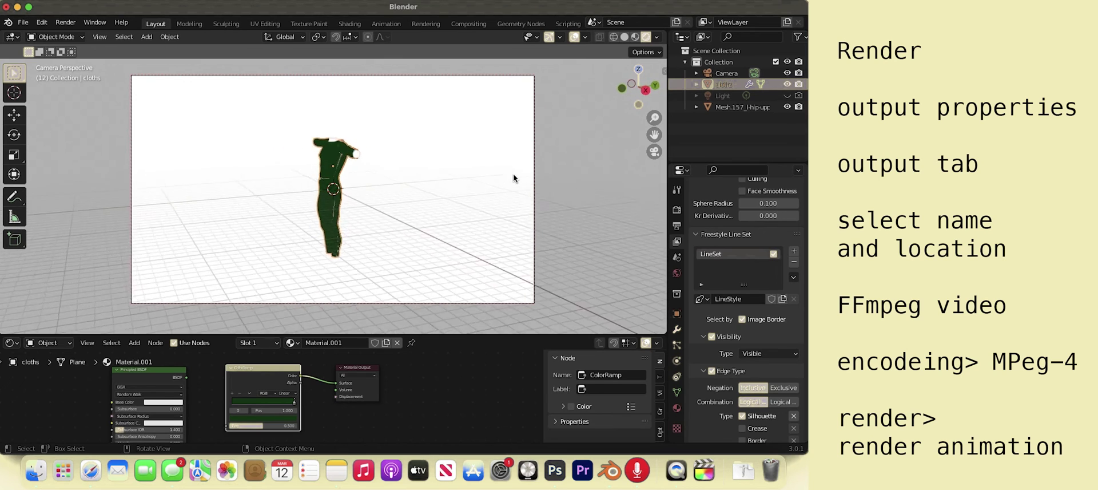
scroll(514, 177, "up", 5)
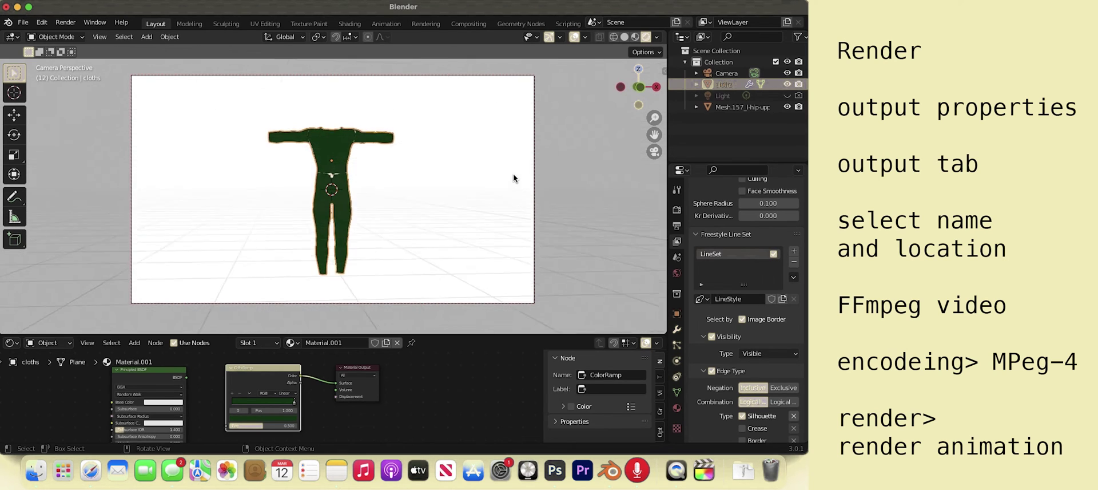
scroll(513, 178, "left", 2)
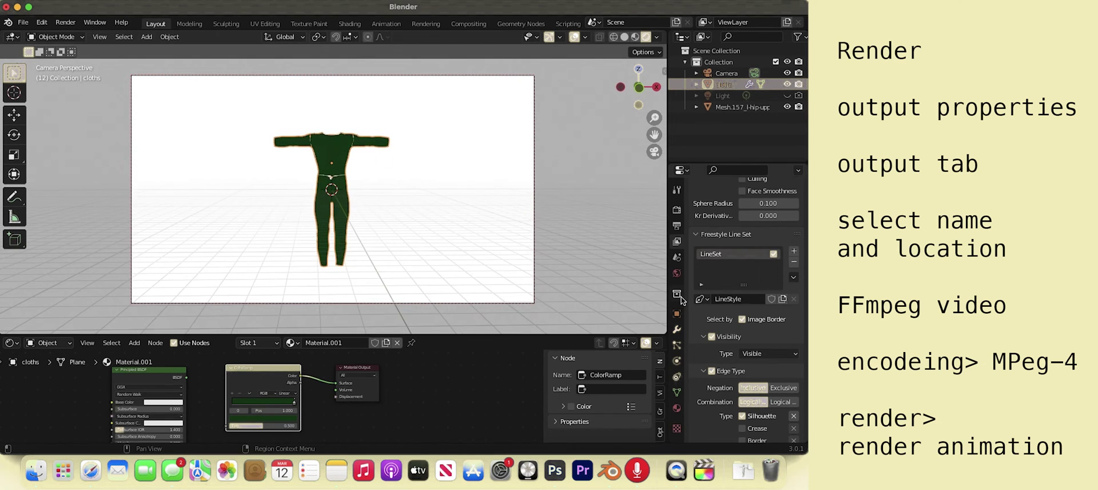
Set the render output location to the Desktop with the file name "apparel tutuorial"
left_click(676, 226)
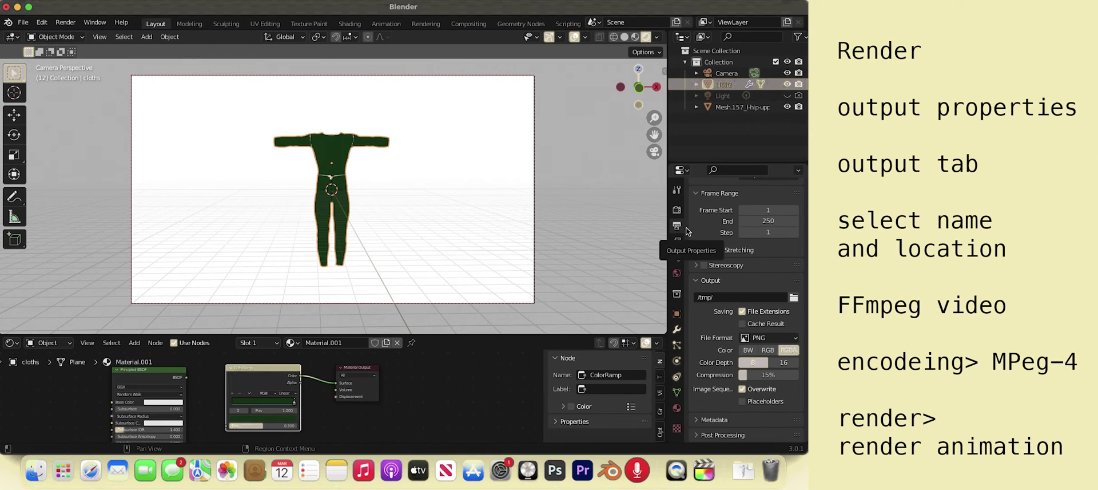
scroll(700, 221, "up", 5)
scroll(705, 245, "down", 6)
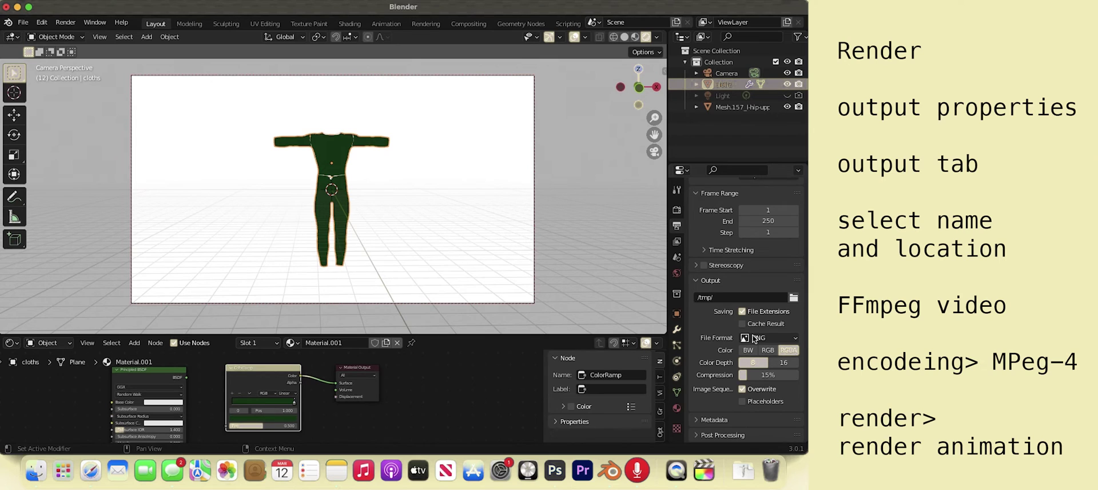
left_click(793, 297)
type("app")
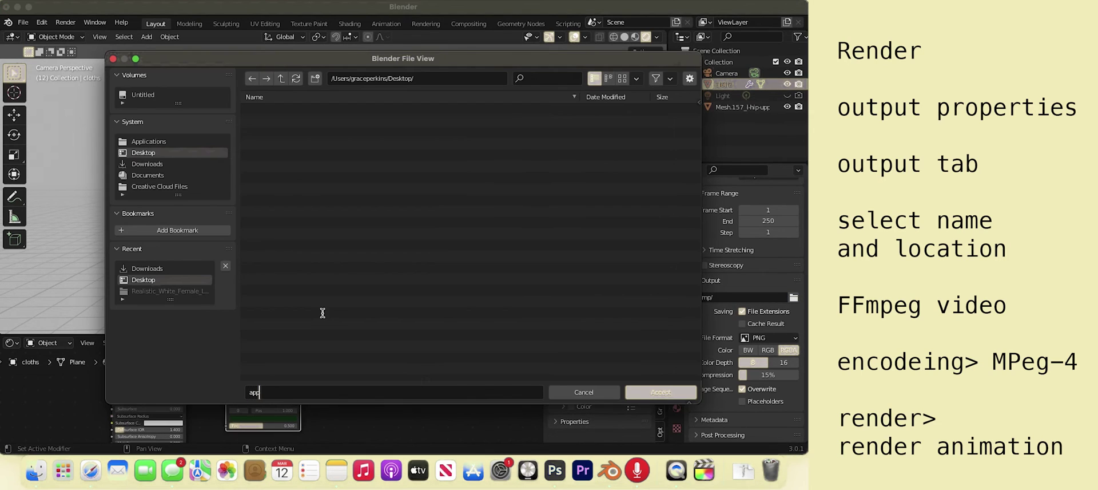
type("arel tutuorial")
left_click(652, 391)
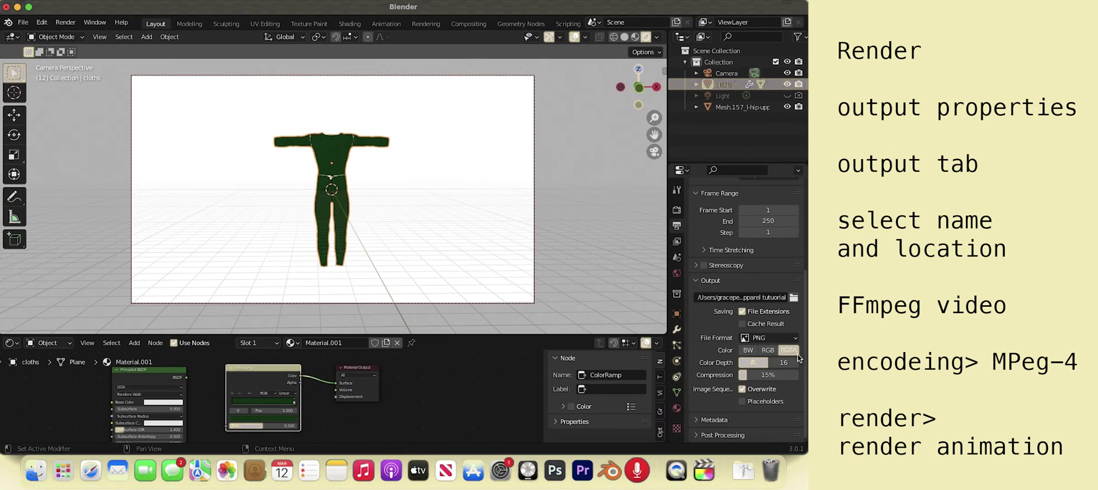
Set the output file format to FFmpeg Video with an MPEG-4 encoding container
left_click(768, 339)
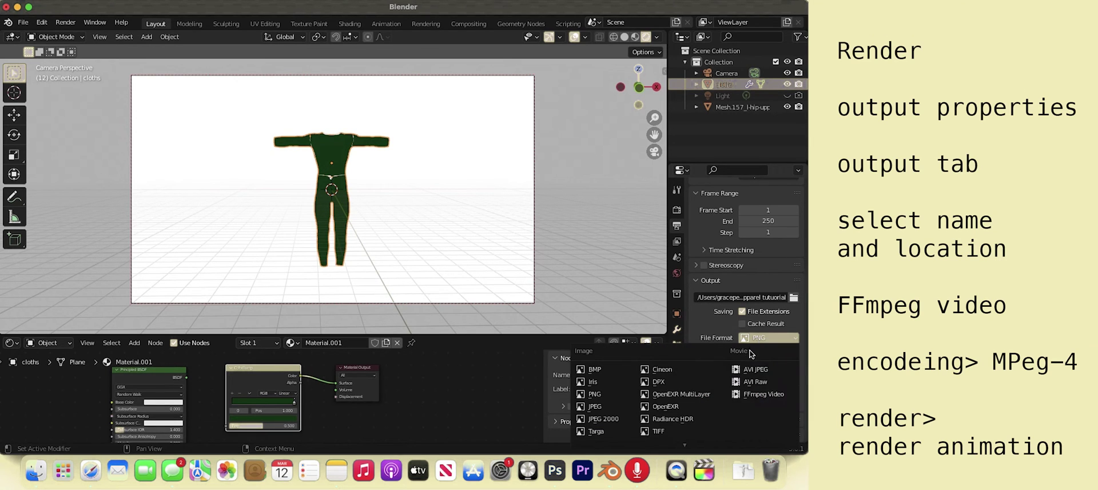
left_click(784, 395)
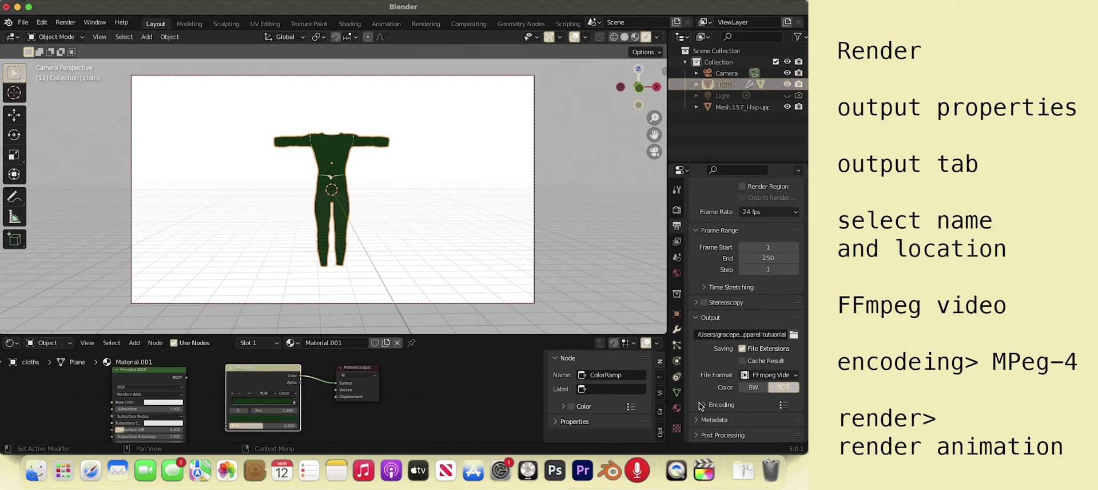
left_click(721, 404)
scroll(735, 394, "down", 1)
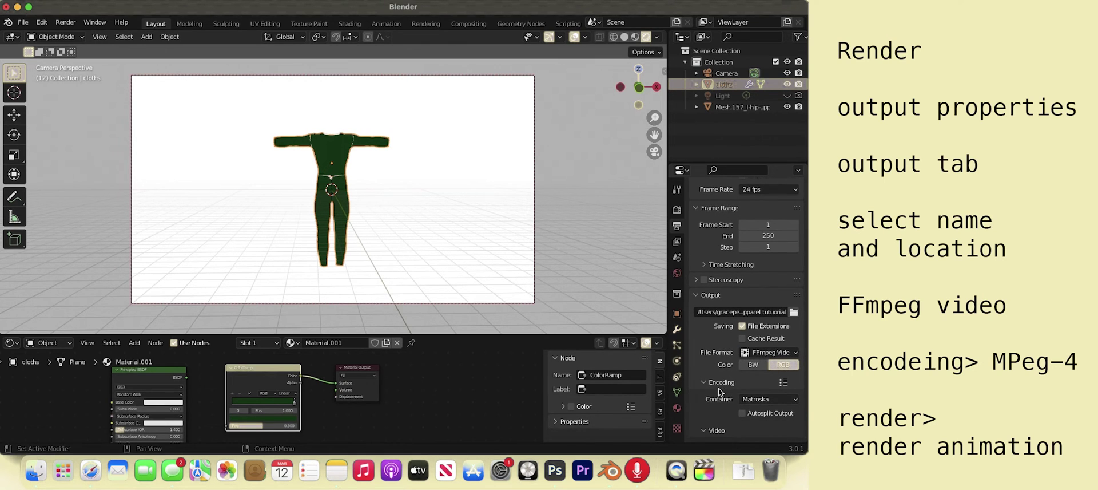
left_click(755, 398)
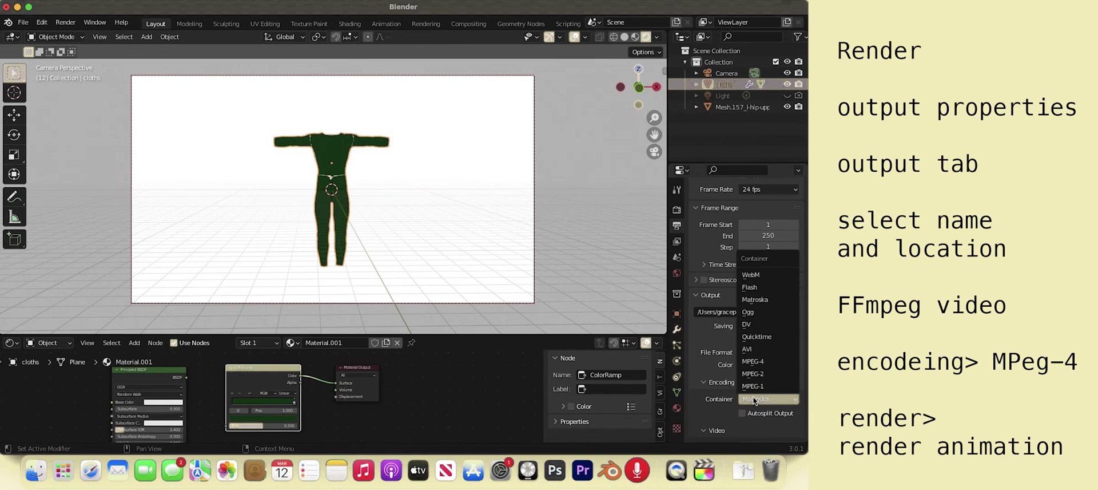
left_click(766, 361)
scroll(736, 386, "down", 2)
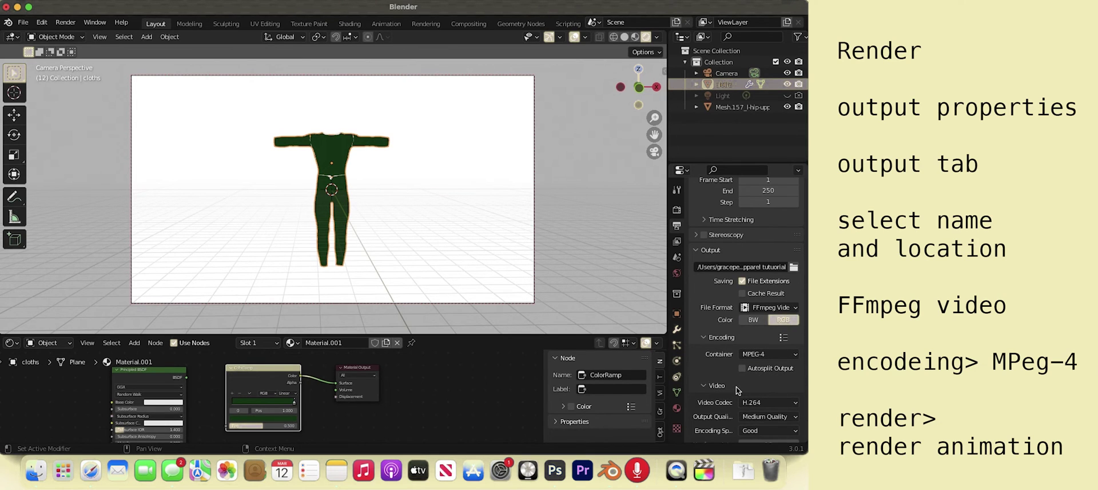
Set the video encoding's output quality to High Quality
scroll(740, 384, "down", 2)
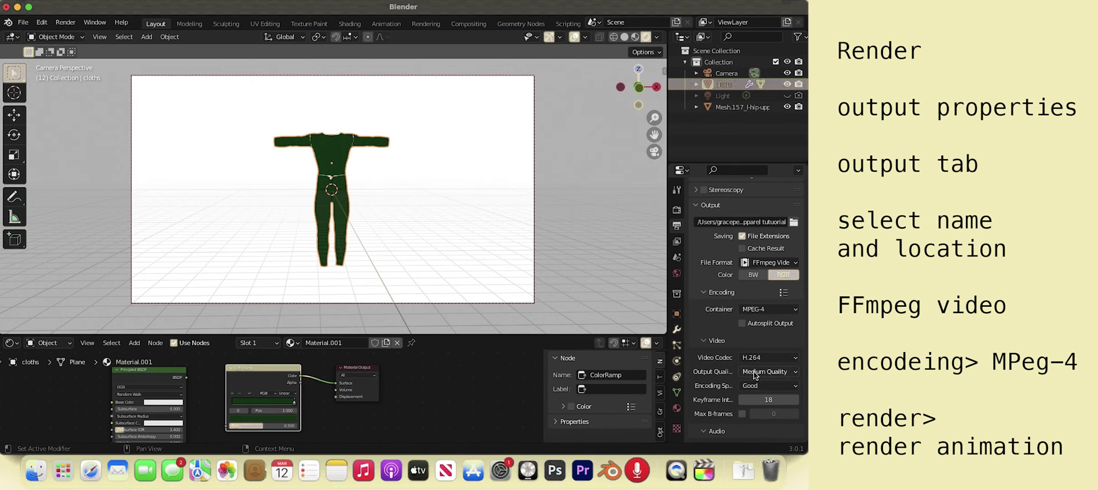
left_click(754, 372)
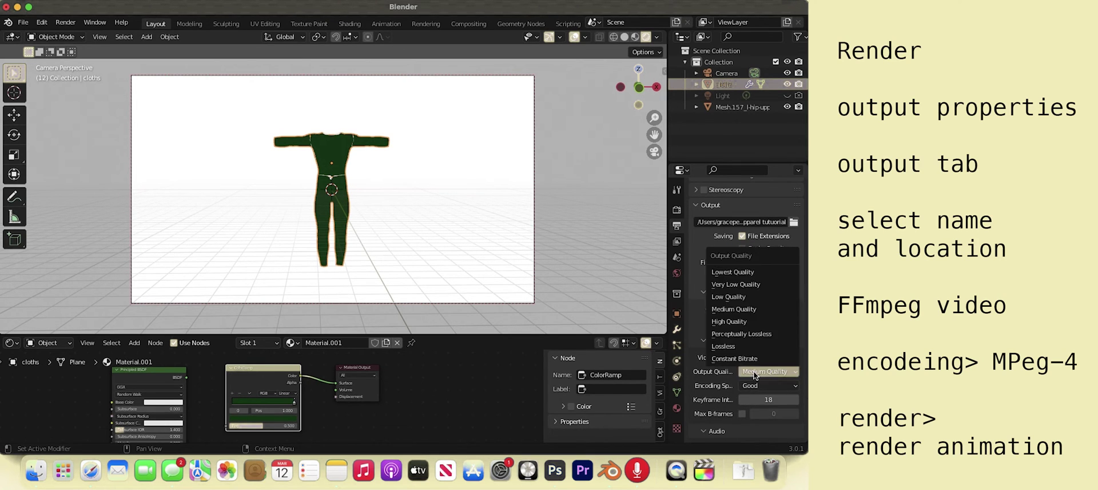
left_click(755, 321)
scroll(724, 357, "up", 4)
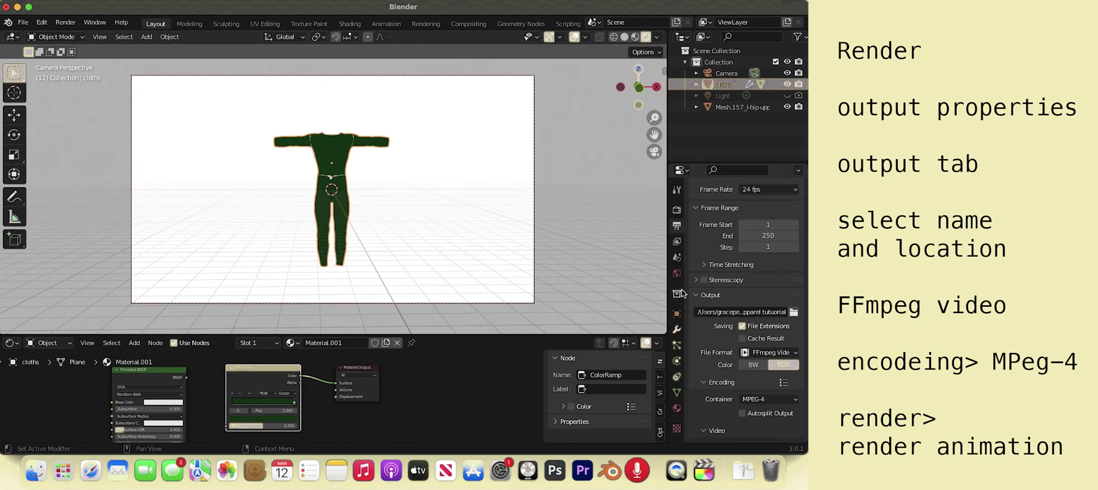
Render a still image of the current frame to check the outlines, and close the render window
left_click(66, 22)
left_click(70, 36)
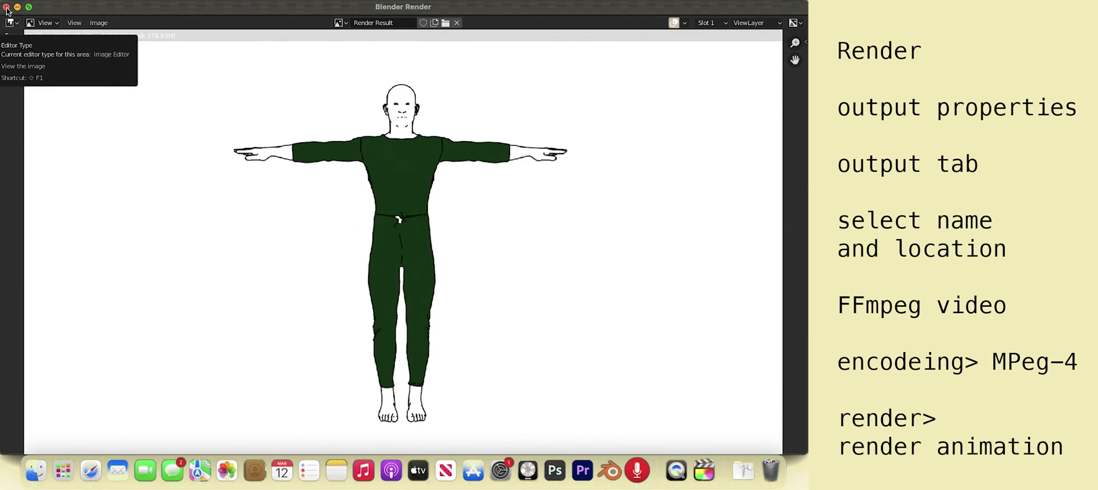
left_click(7, 7)
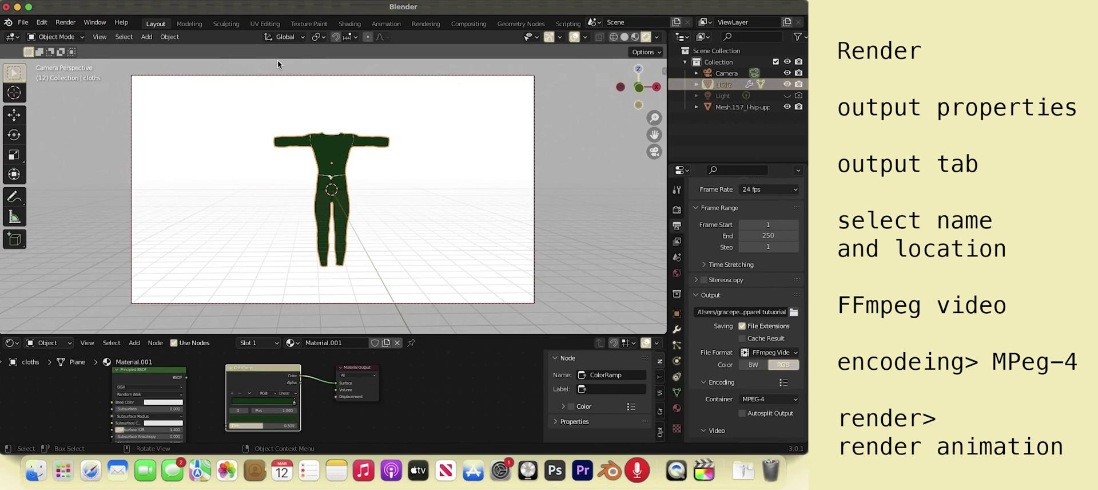
Try the Crease and Border edge types in the Freestyle line set with a test render of the current frame
left_click(677, 241)
left_click(742, 314)
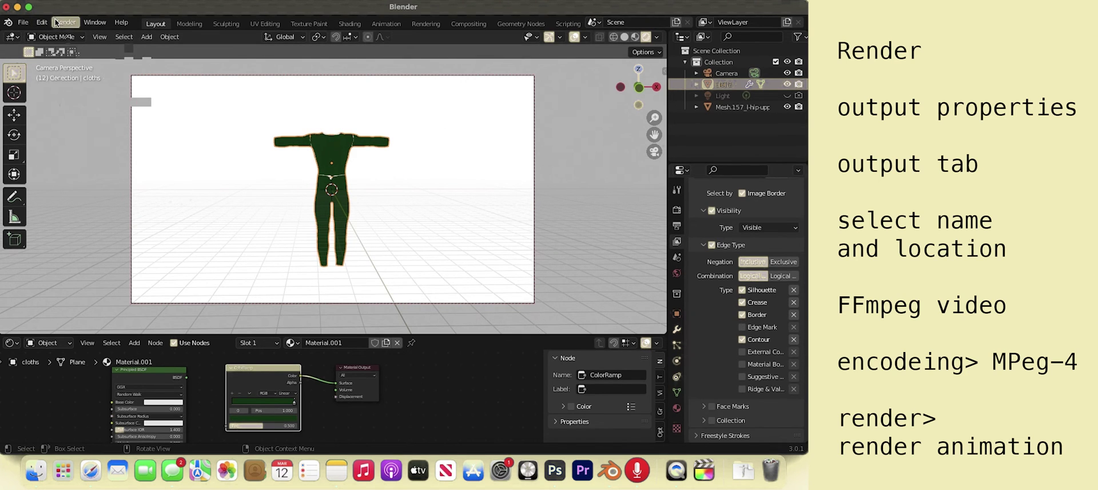
key("F12")
scroll(226, 166, "up", 2)
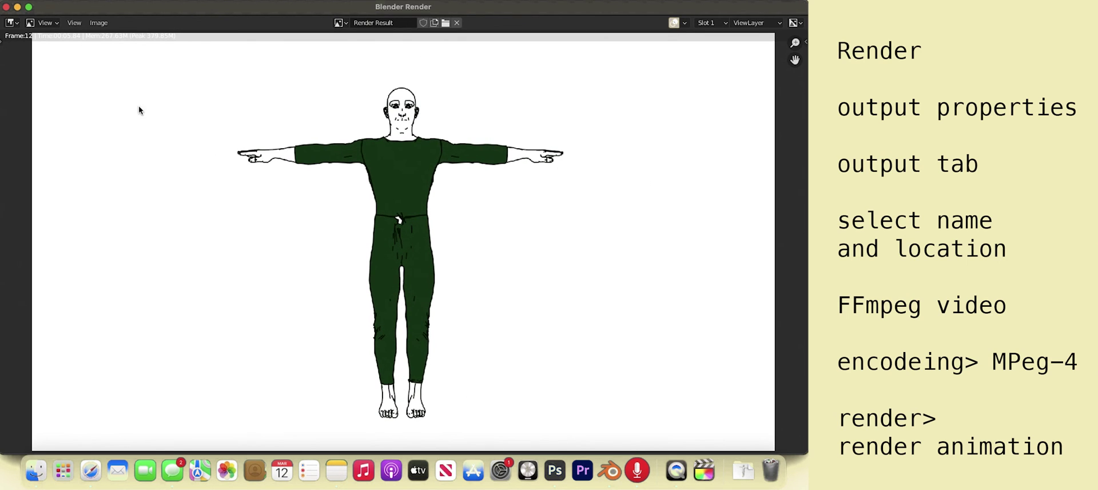
left_click(6, 7)
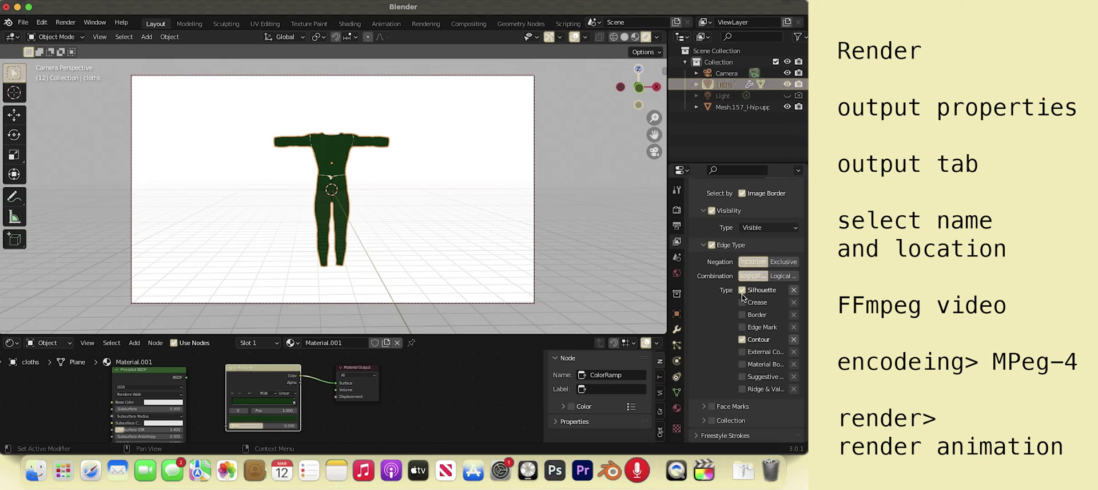
Leave only the Contour edge type enabled in the Freestyle line set and test-render the current frame
left_click(742, 290)
left_click(65, 22)
left_click(72, 34)
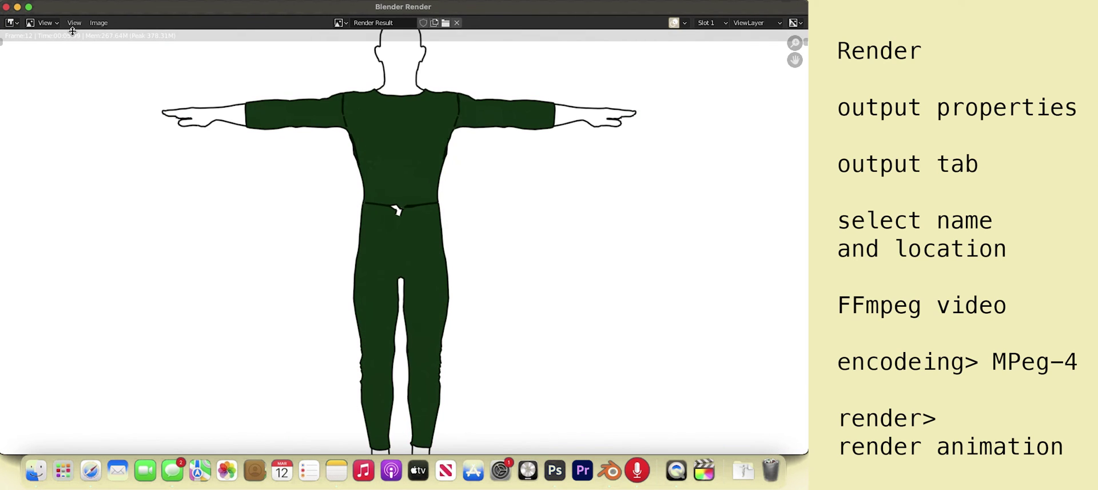
scroll(206, 157, "down", 2)
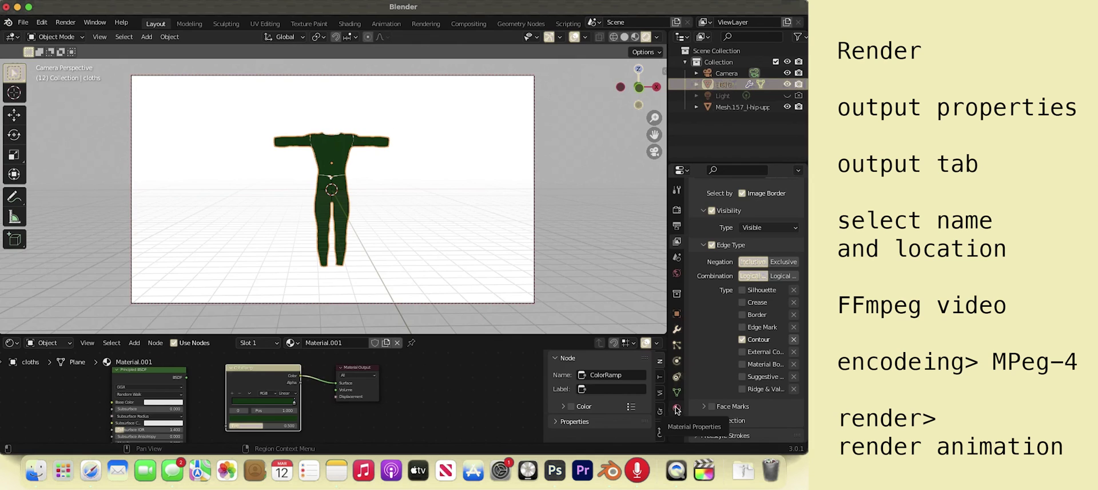
Render the full animation with the configured video output
left_click(65, 22)
left_click(78, 45)
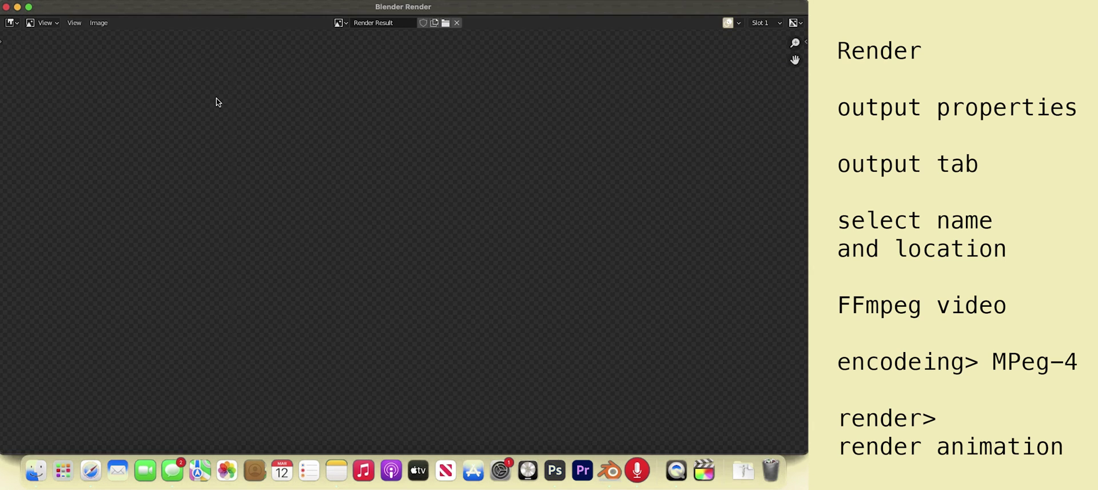
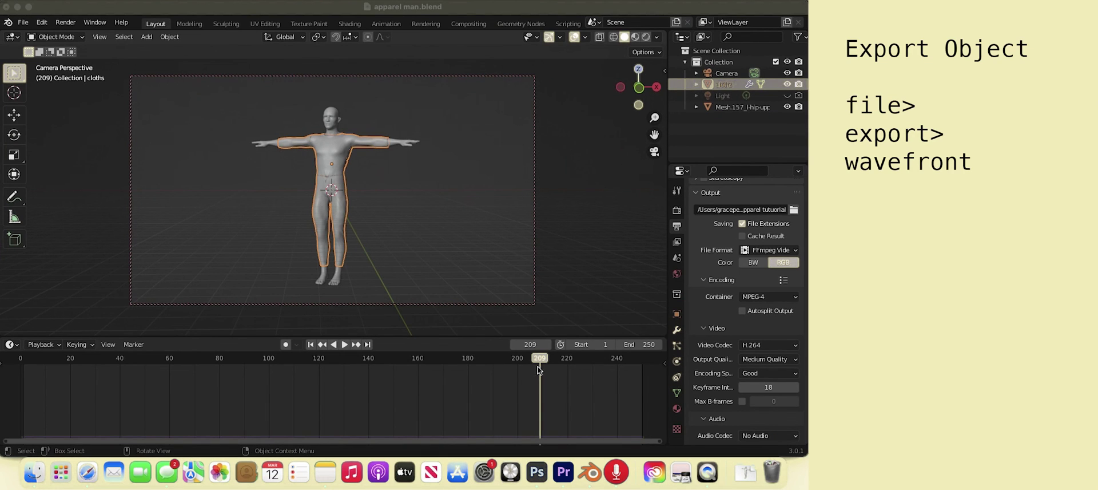
Export the scene at frame 234 as the Wavefront file "apparel man.obj" on the Desktop, and locate it in Finder
left_click_drag(540, 360, 602, 355)
key("space")
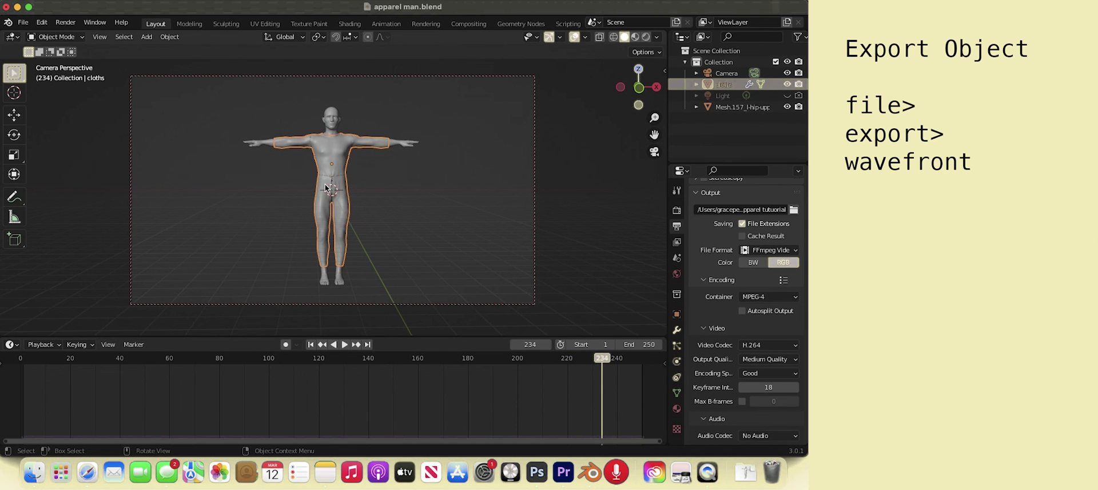
left_click(22, 22)
mouse_move(59, 186)
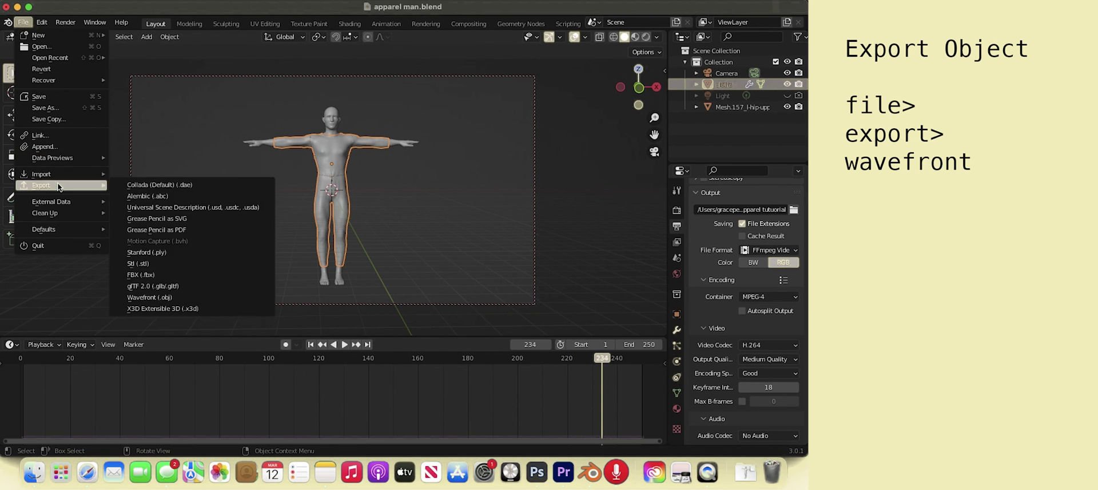
left_click(169, 298)
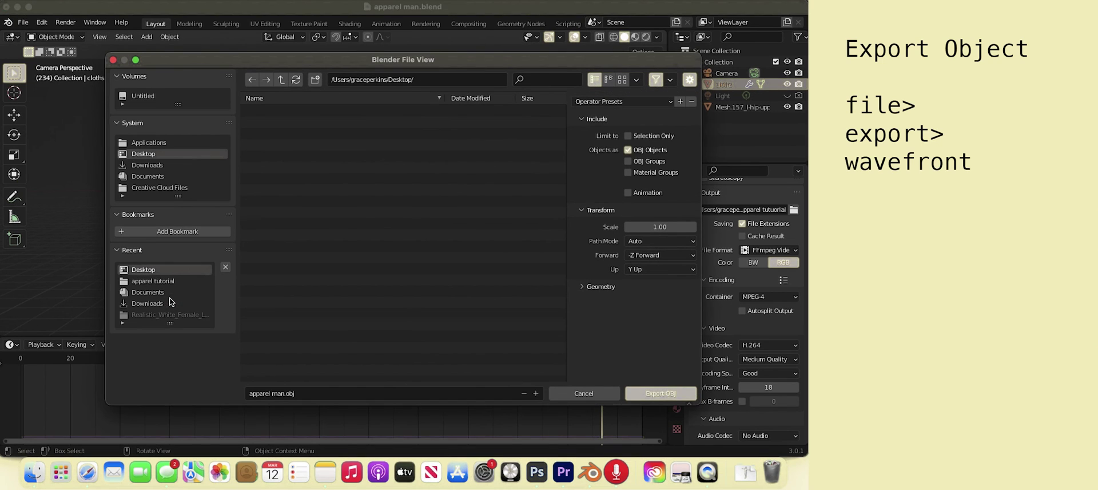
left_click(649, 393)
left_click(31, 473)
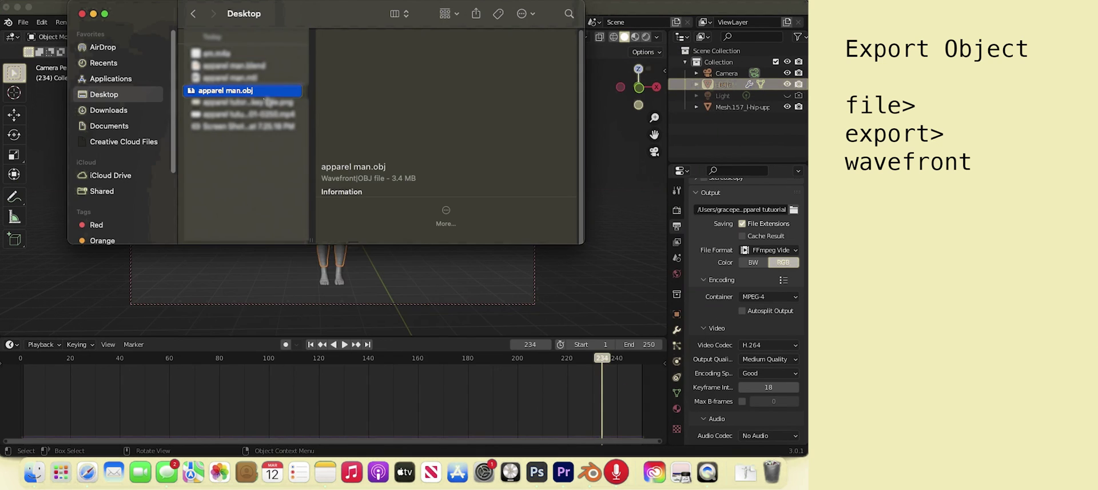